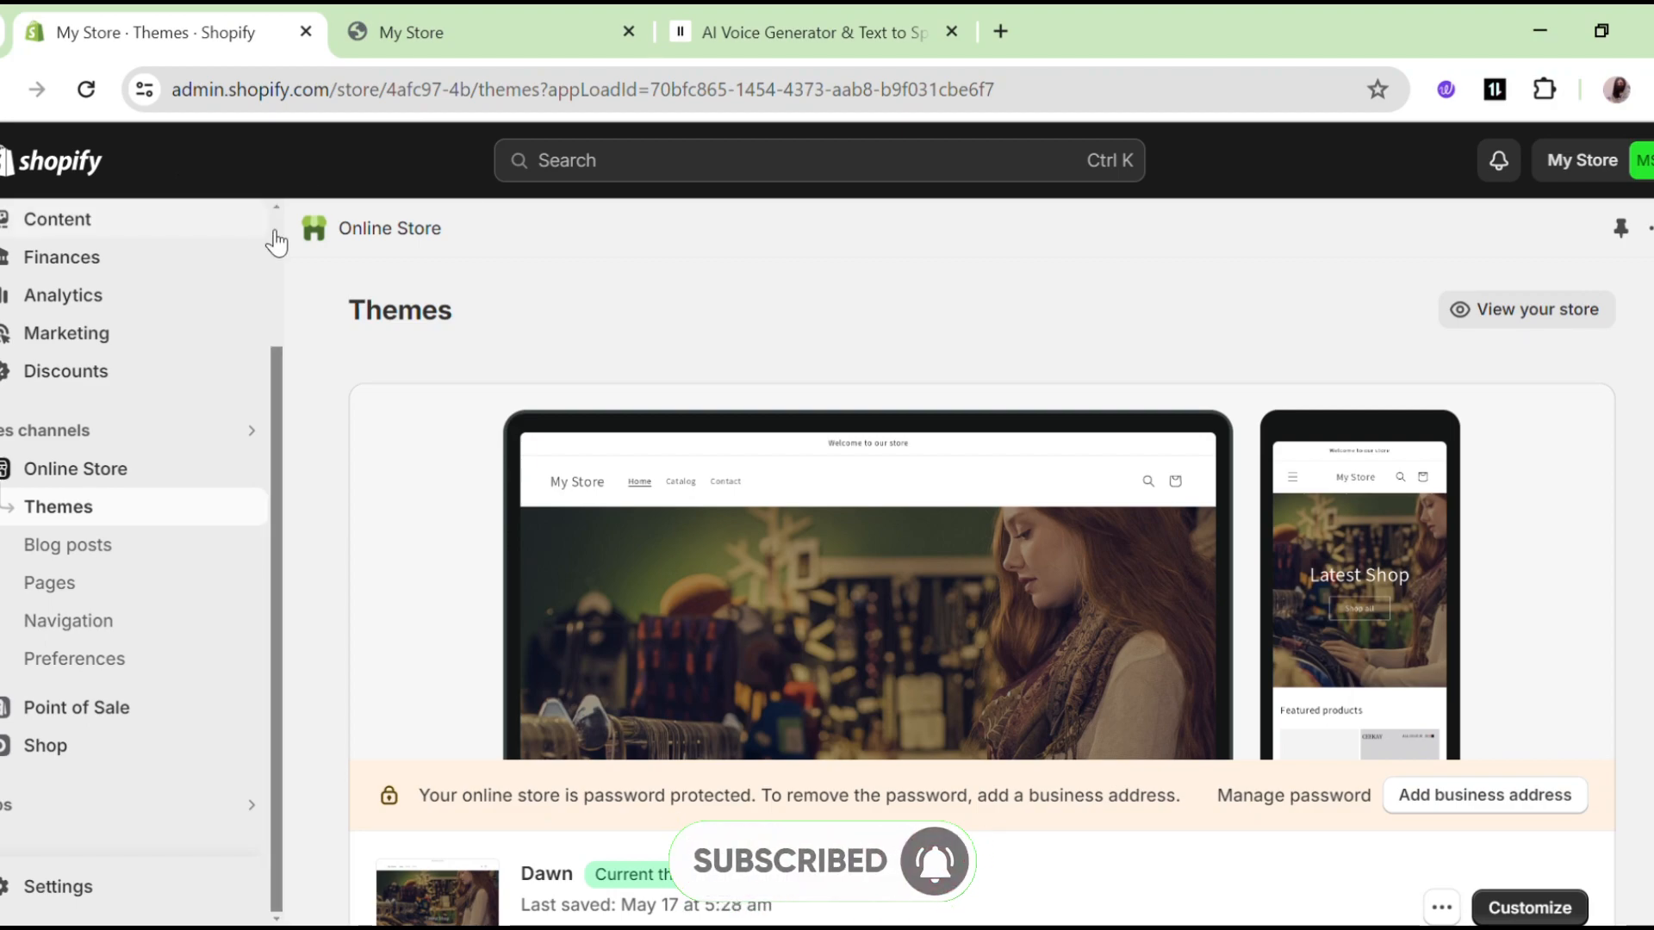
Switch to the storefront and look over the store's home page.
click(408, 39)
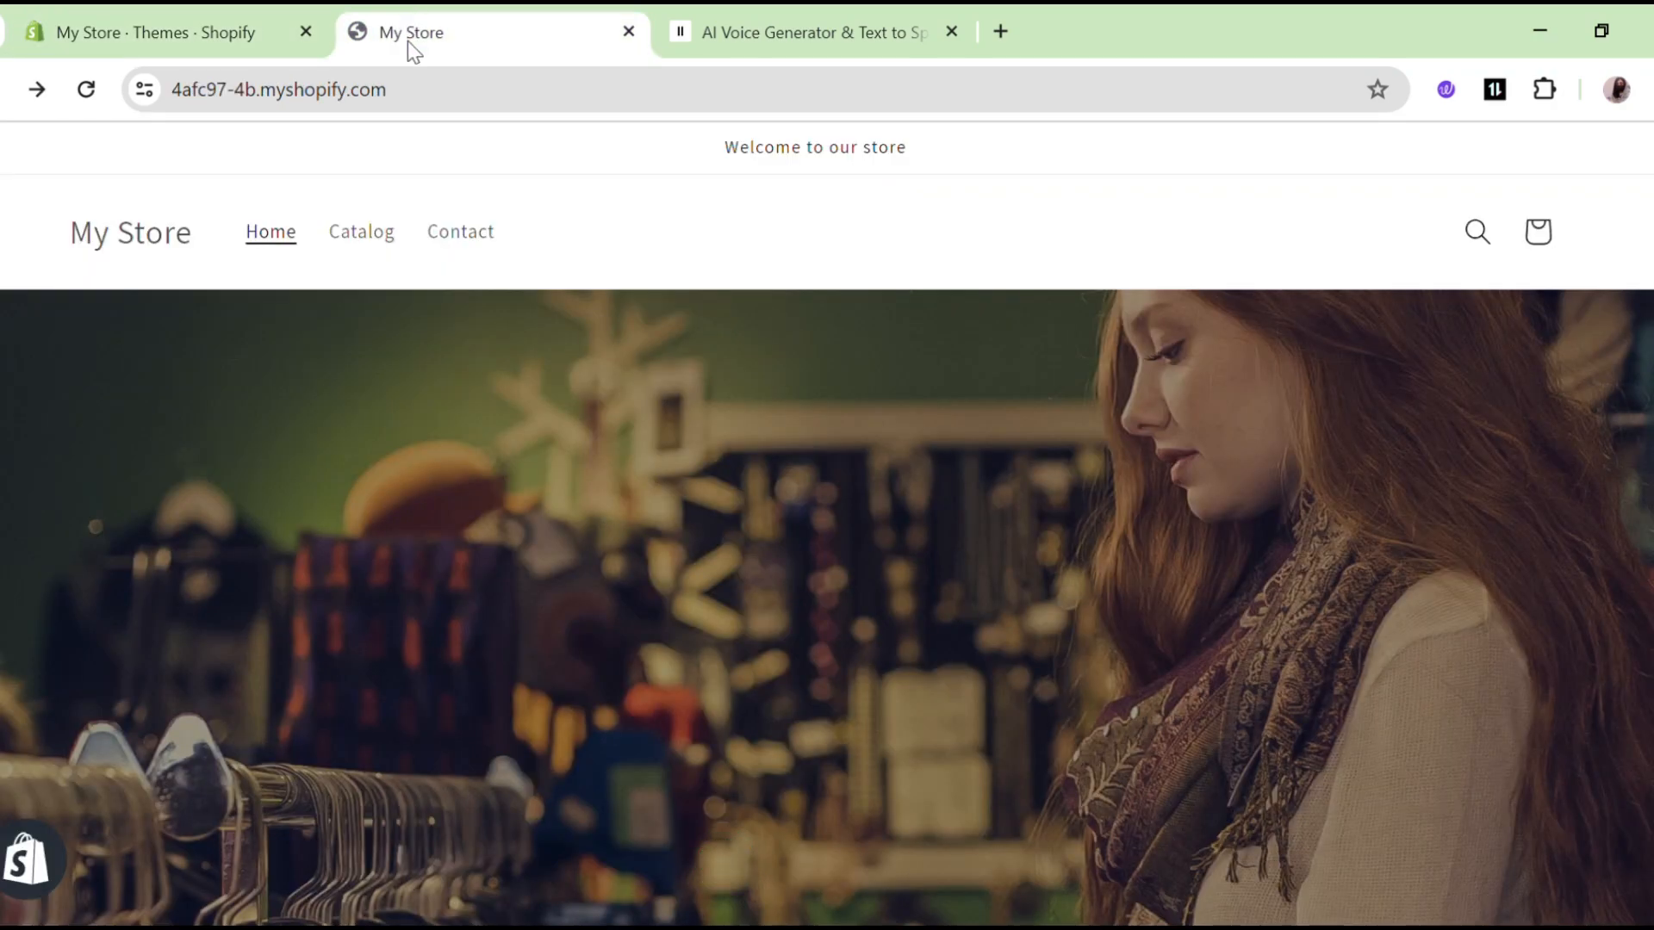
scroll(665, 288, down, 8)
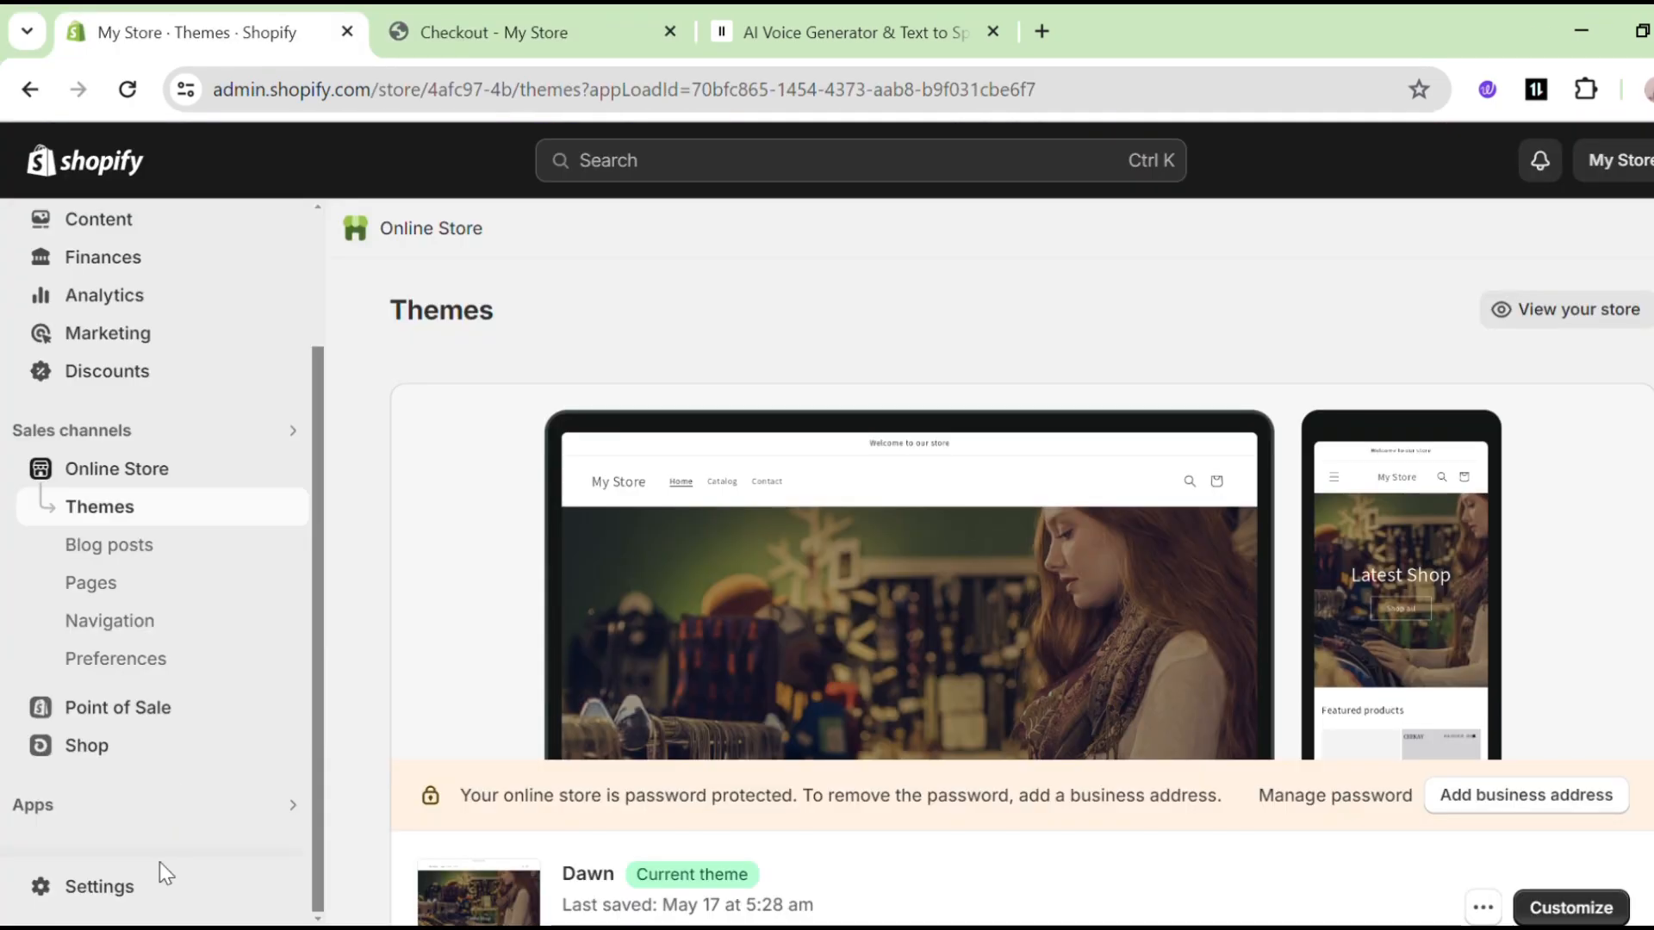
Open the General shipping rates profile in the store's Shipping and delivery settings.
click(129, 894)
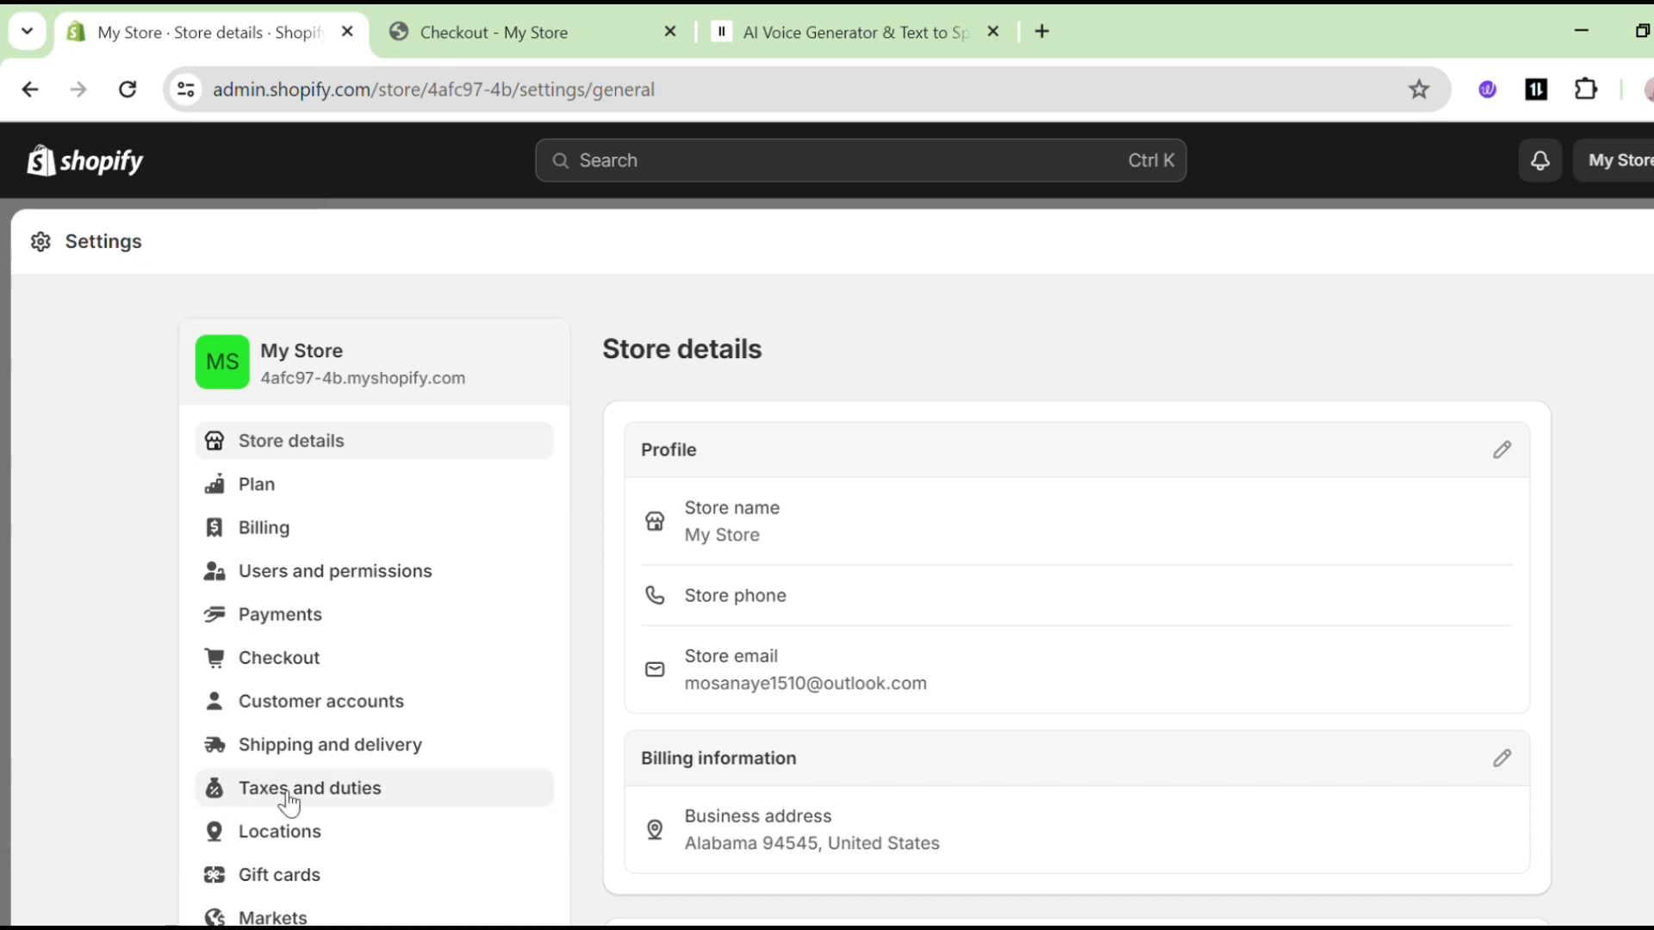
click(345, 743)
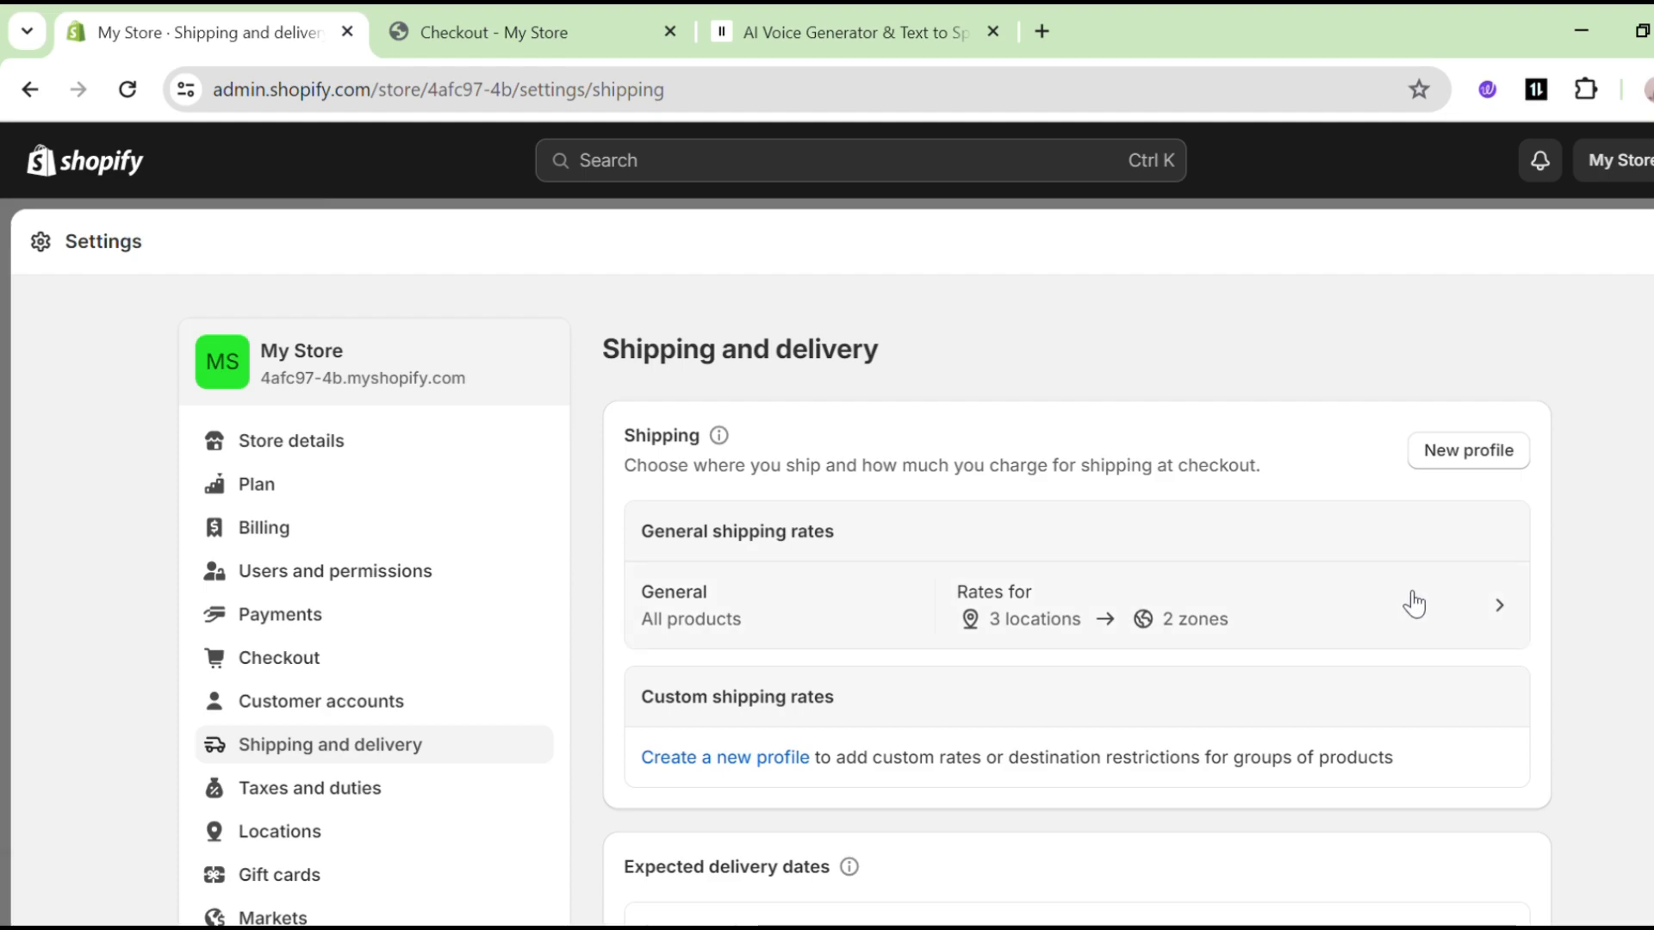
click(1477, 605)
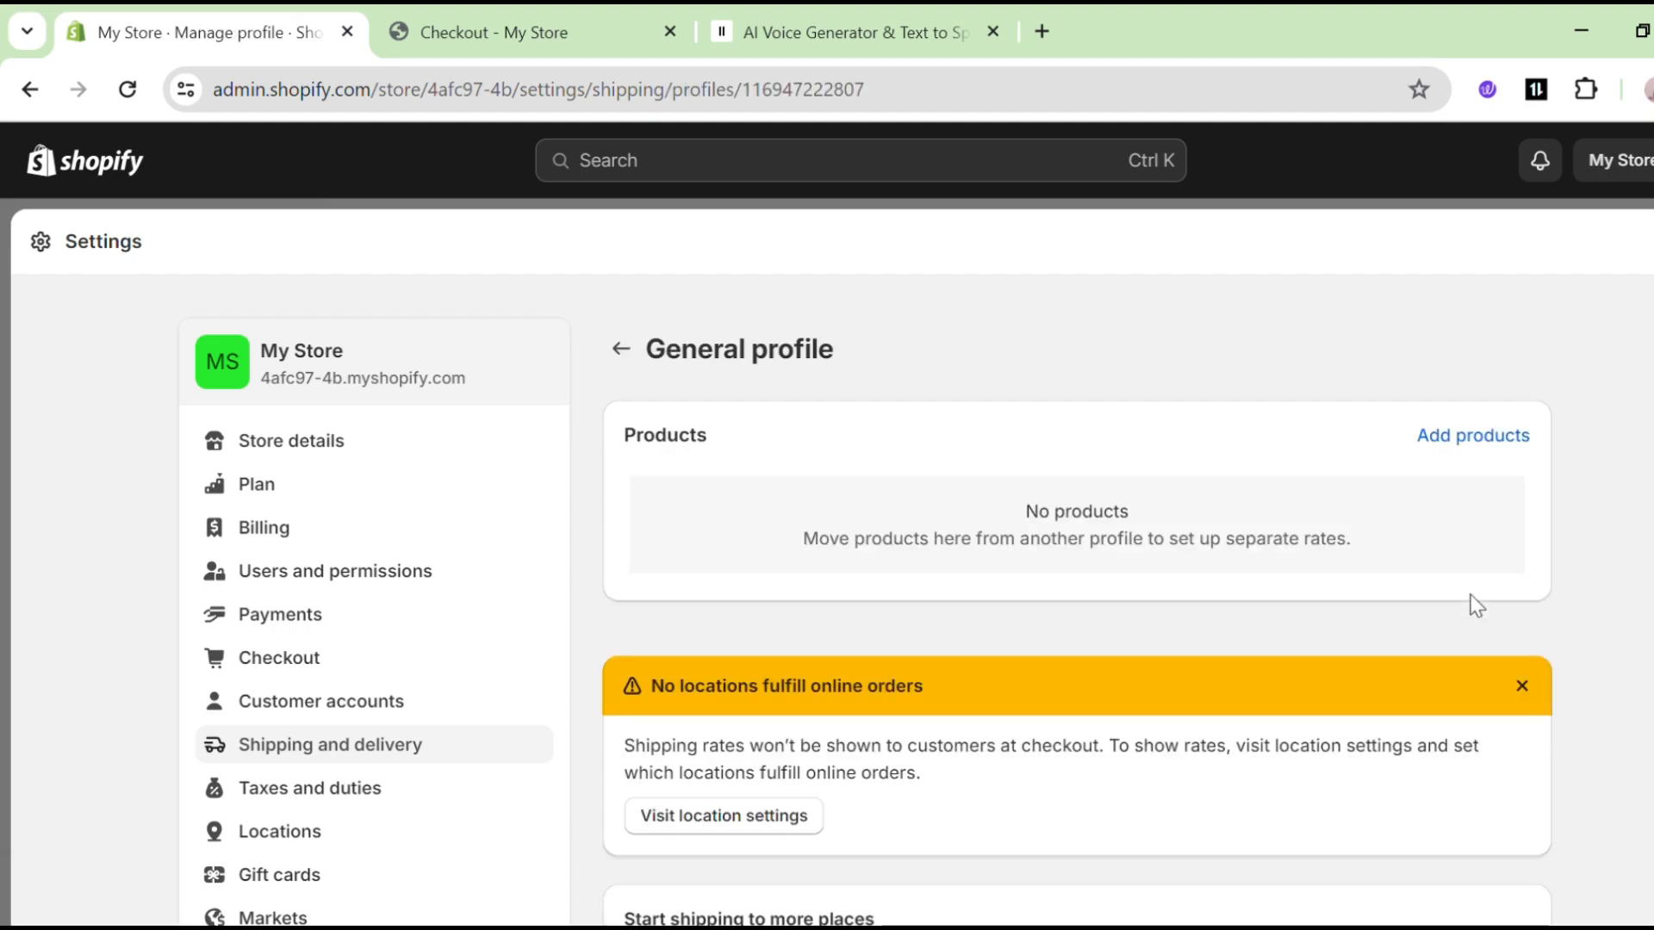
Examine the Domestic shipping zone in the General profile, including its rates, its markets and the available zone actions.
scroll(1477, 600, down, 4)
scroll(1481, 603, down, 6)
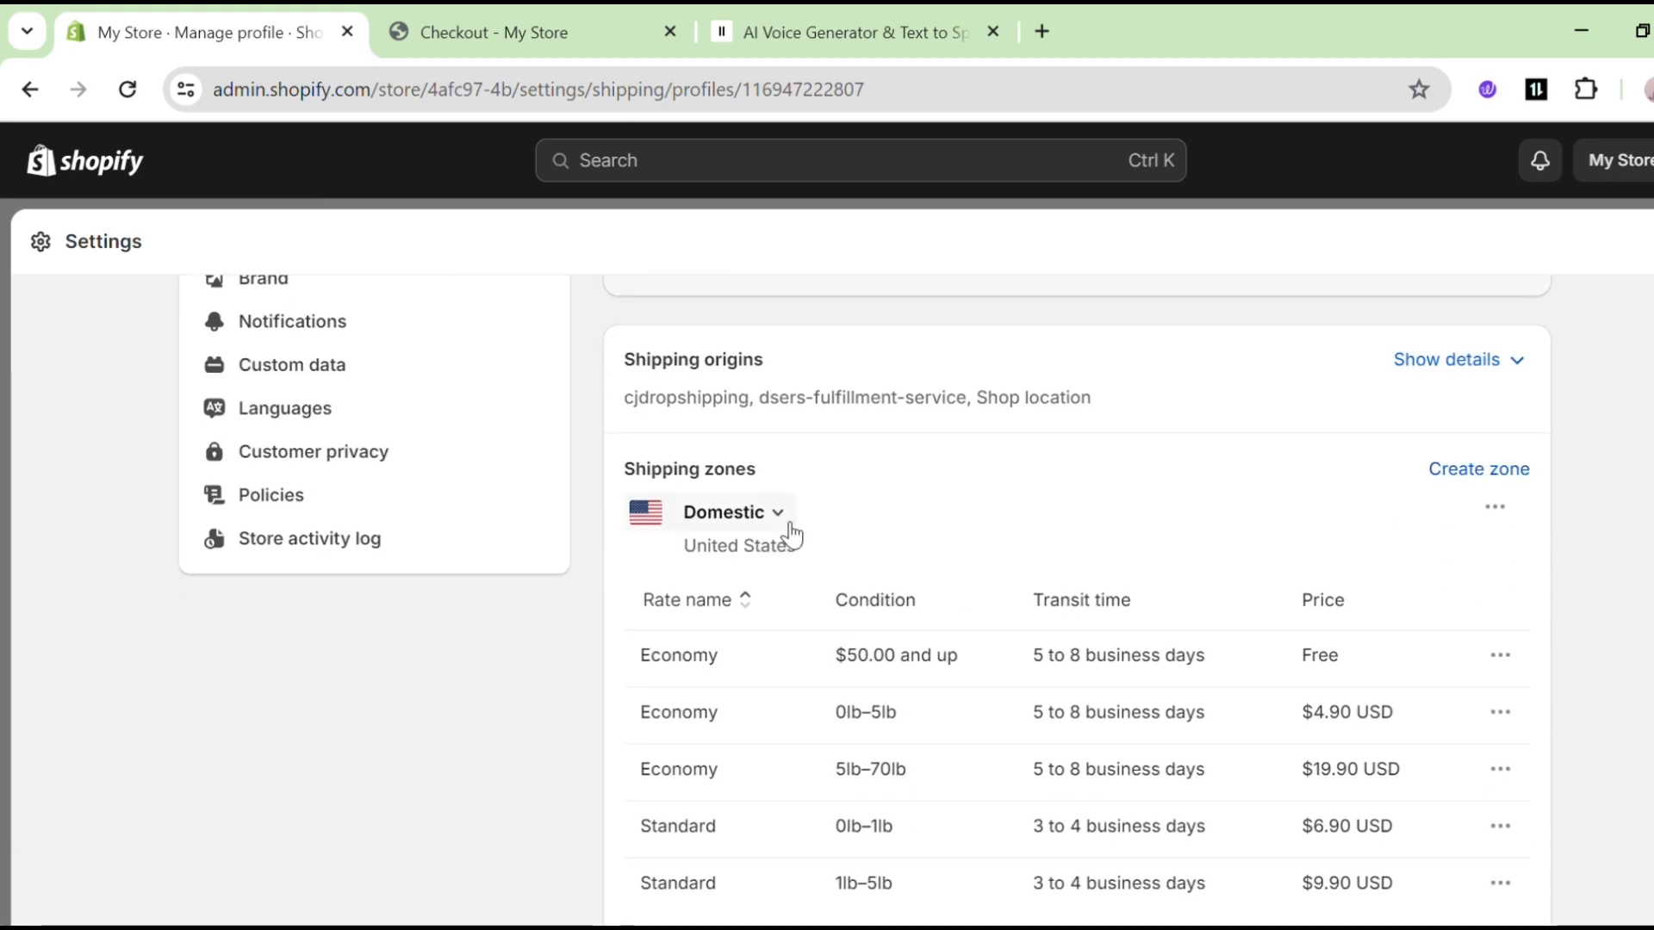
click(789, 528)
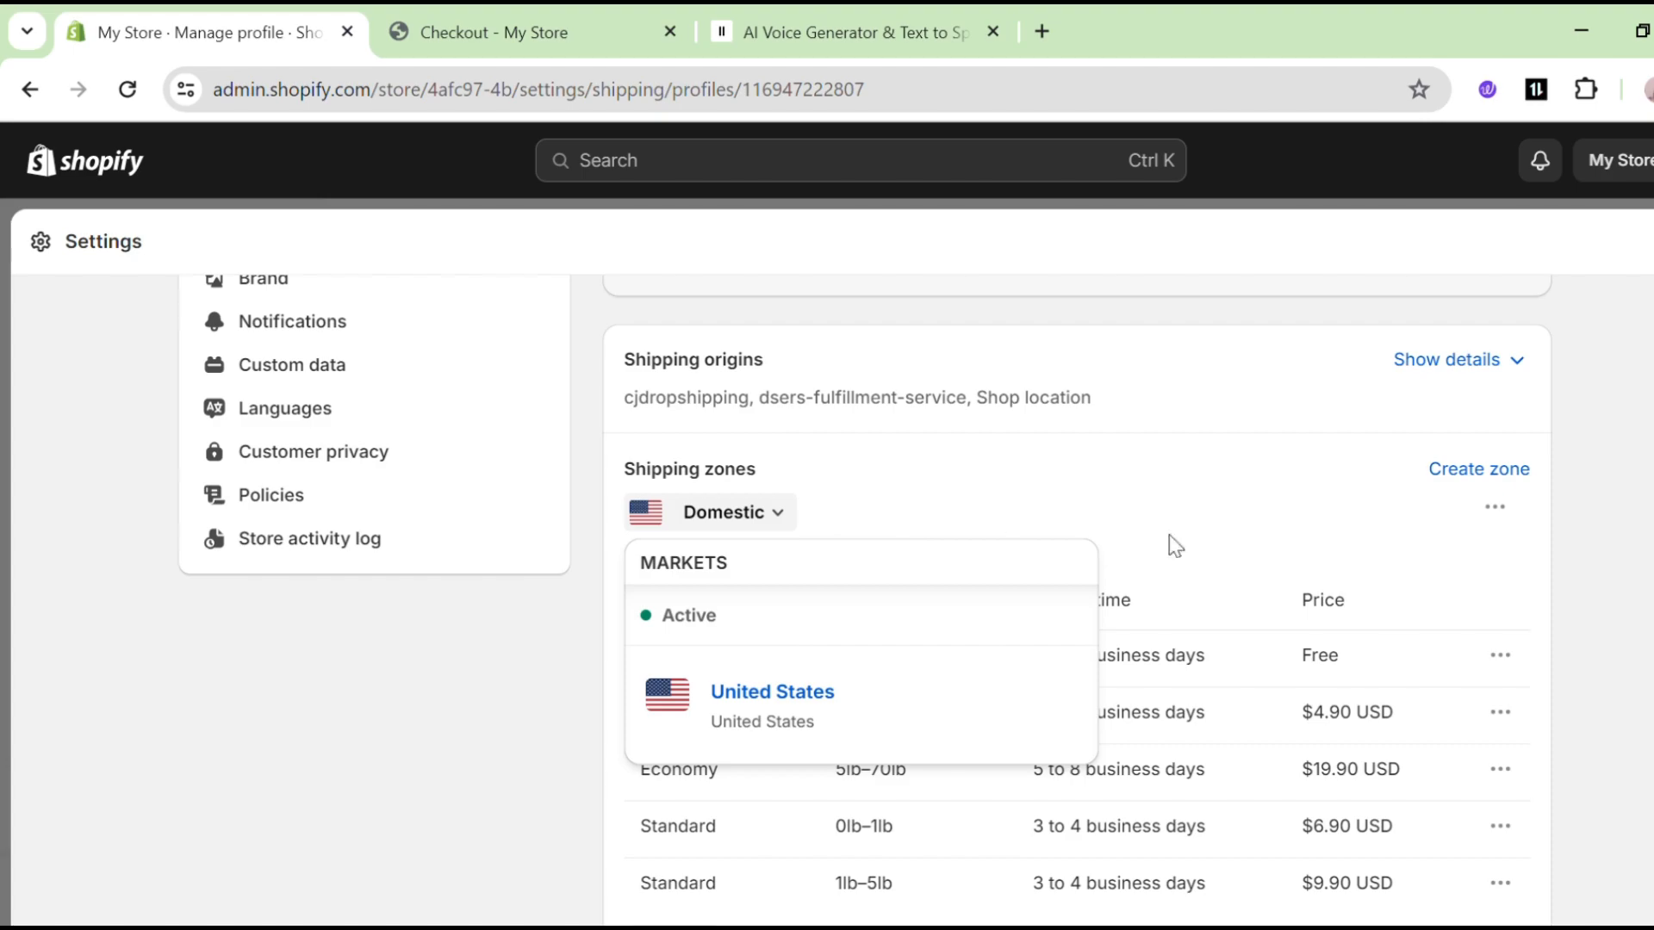
click(1506, 515)
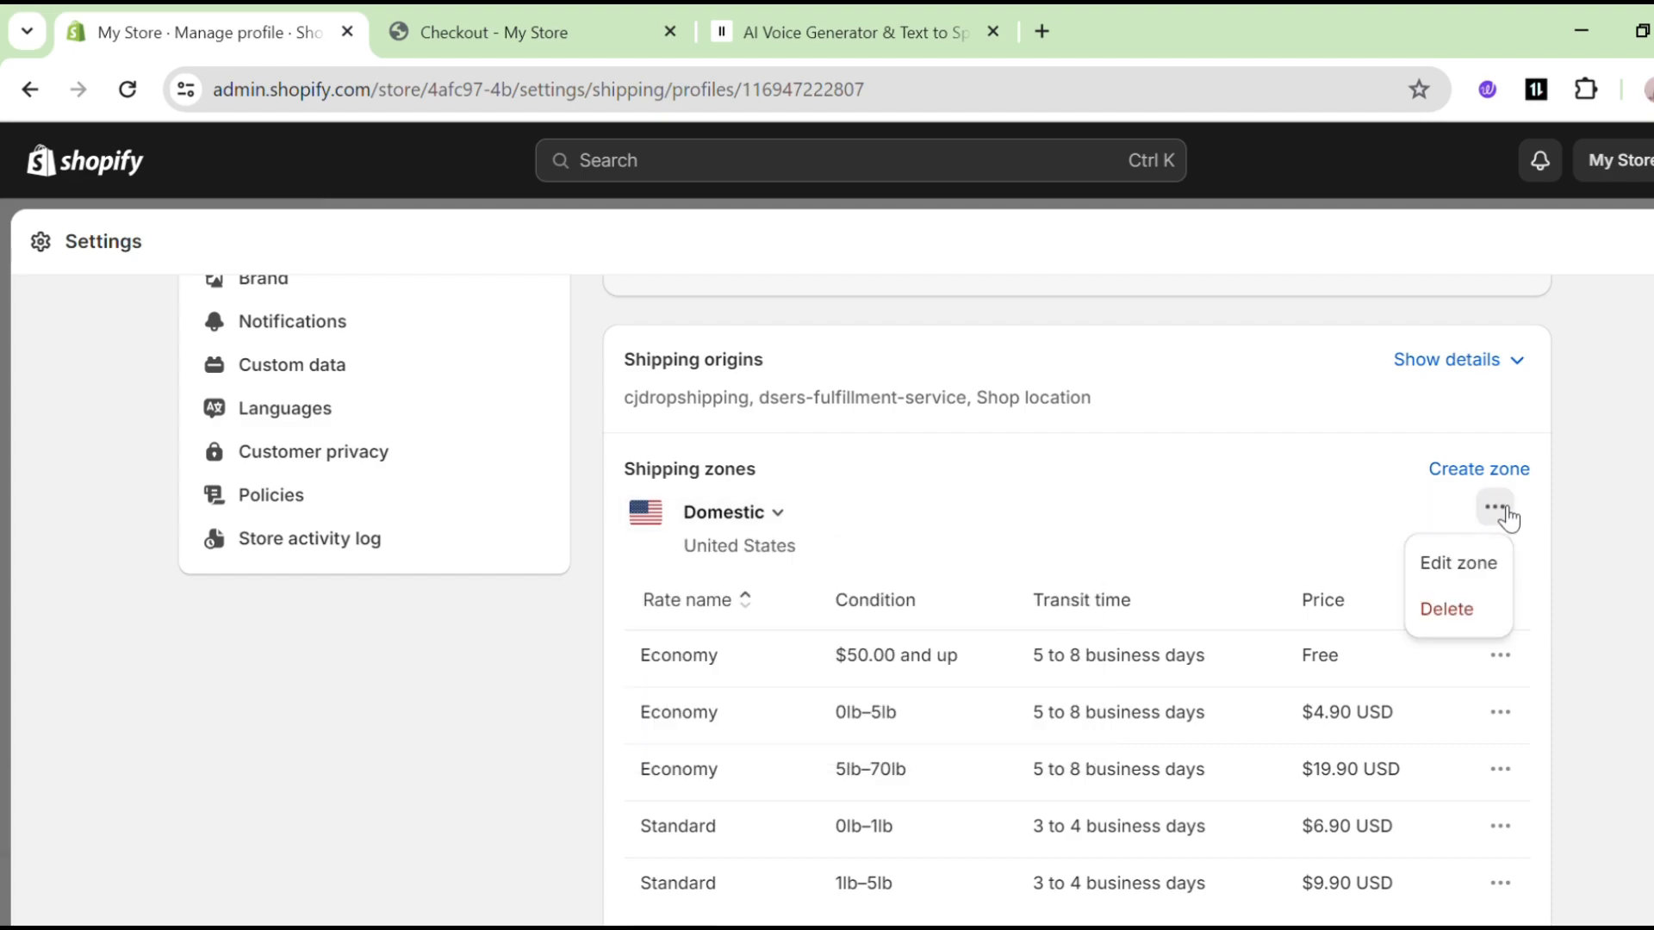
Open Markets from the new shipping zone form of the General profile, and close the form without creating a zone.
click(1481, 469)
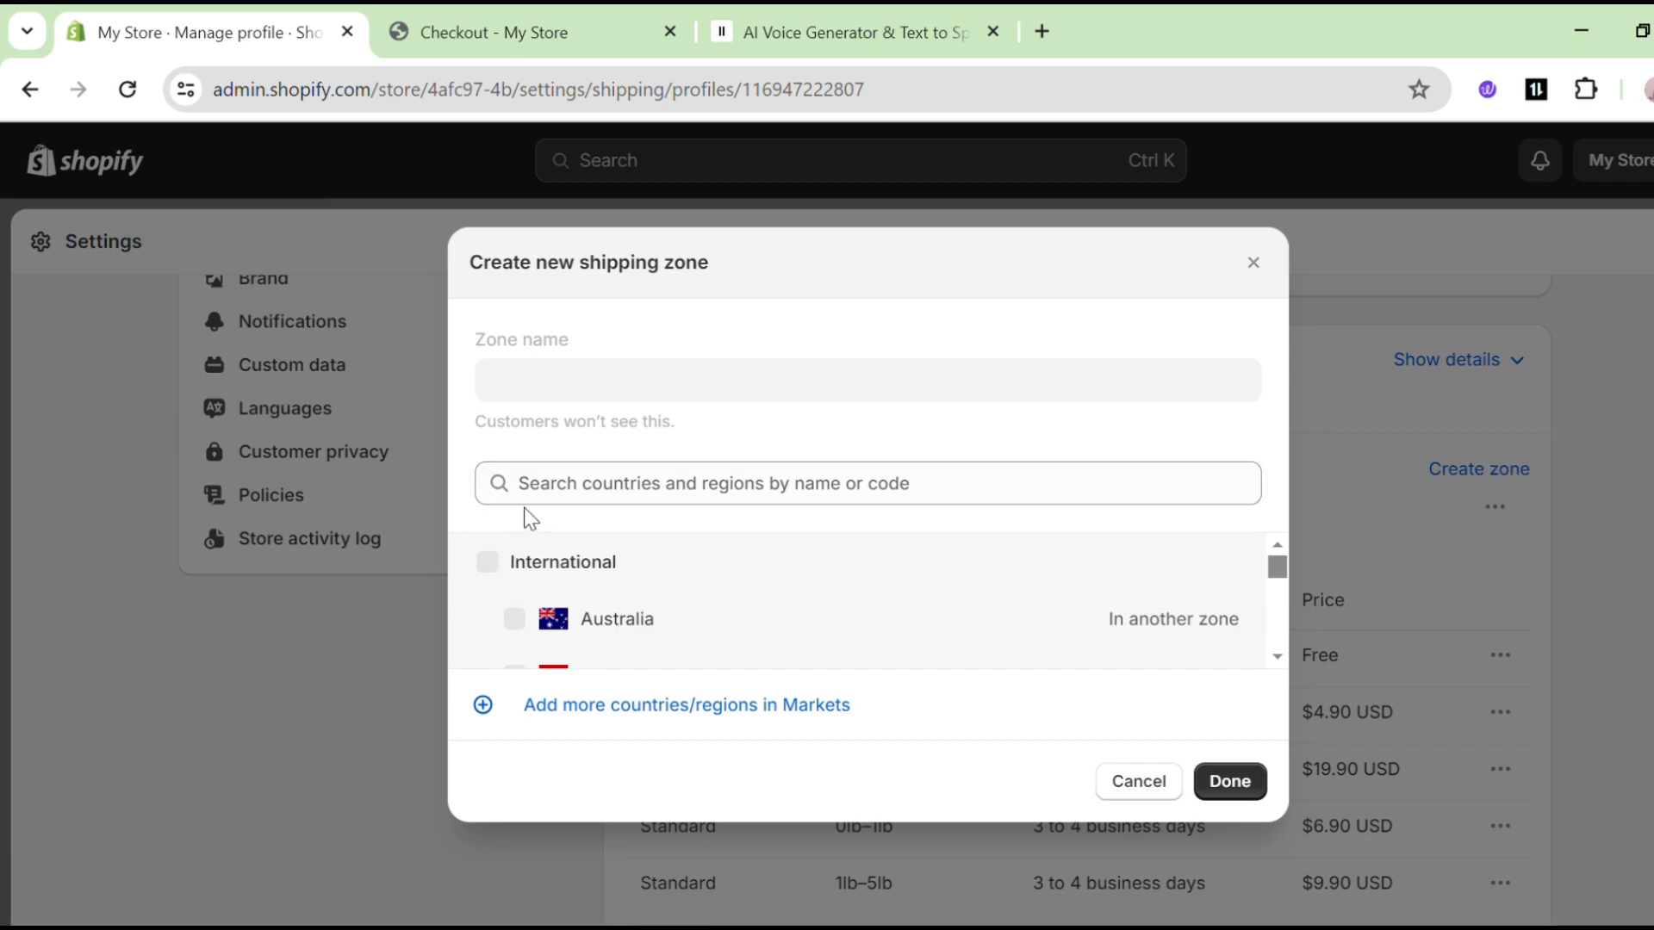
scroll(586, 592, down, 3)
scroll(586, 595, up, 3)
click(601, 485)
scroll(484, 566, down, 10)
click(1254, 263)
Return to Shipping and delivery and start a new shipping profile named All.
scroll(935, 465, up, 10)
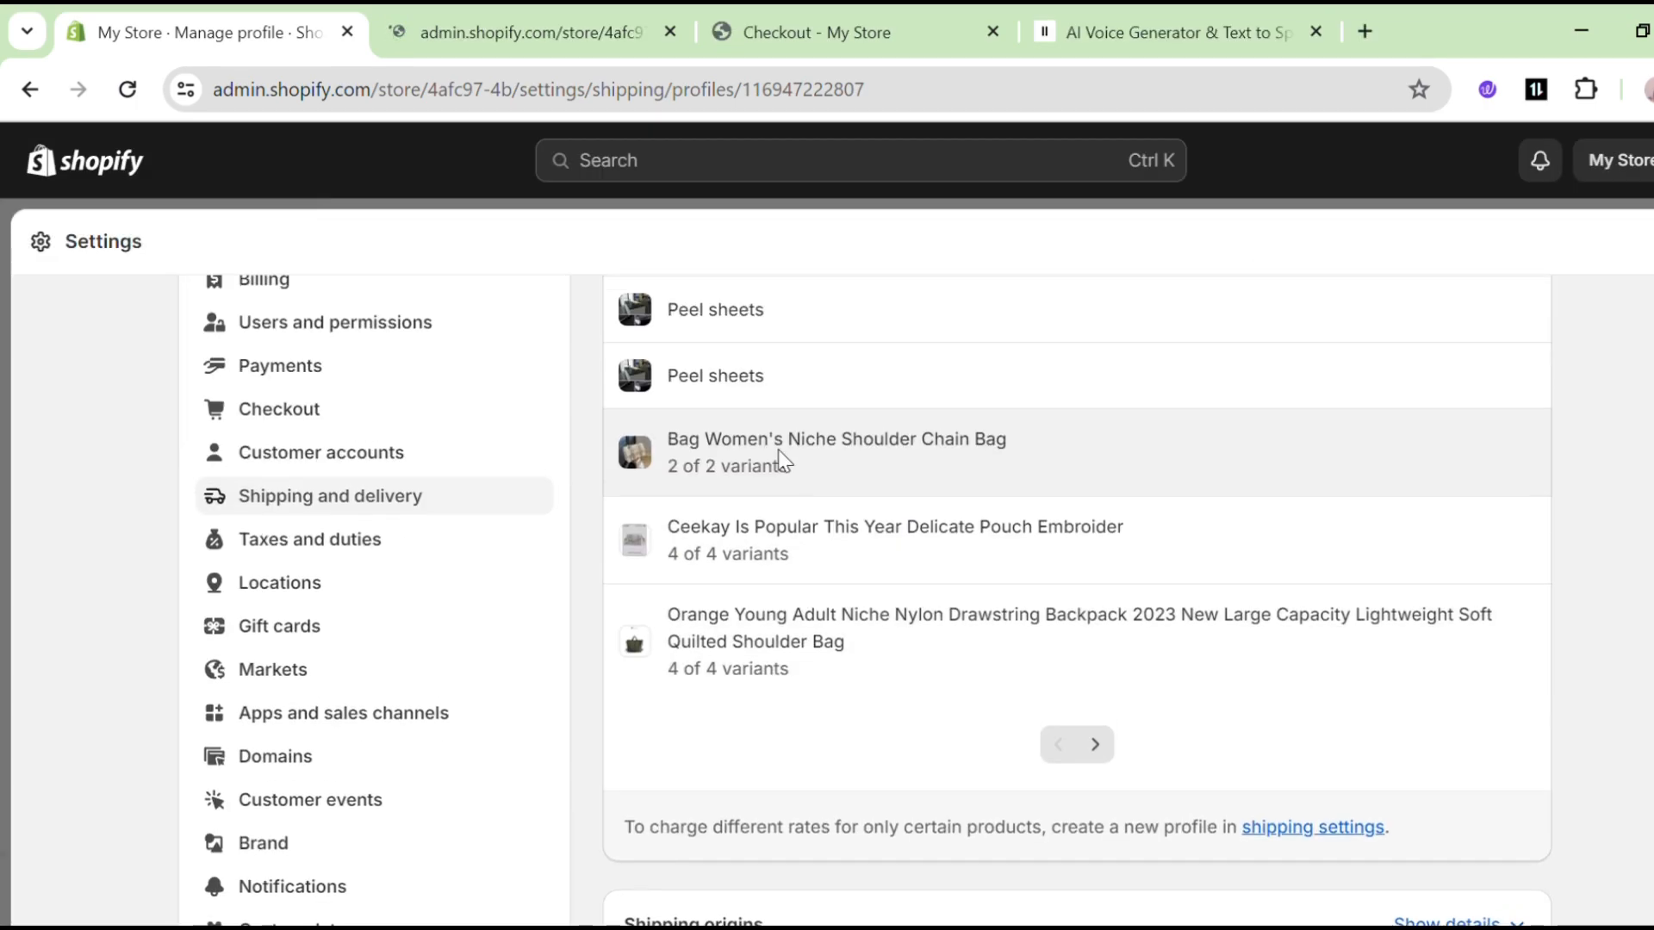
click(621, 349)
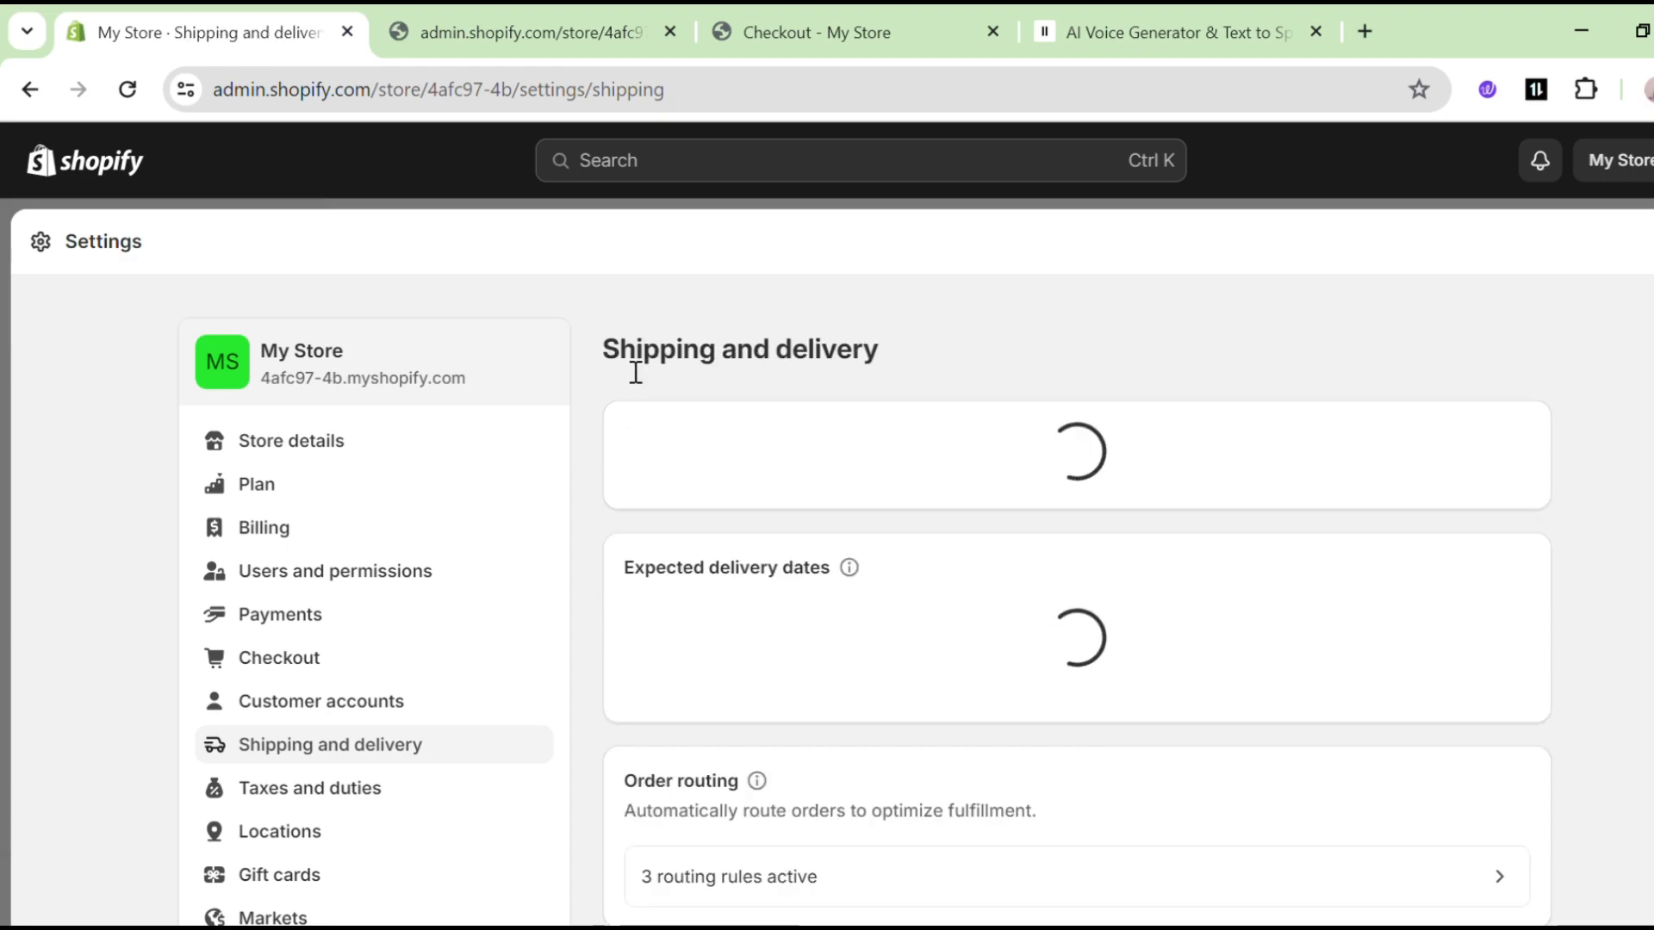
click(1503, 459)
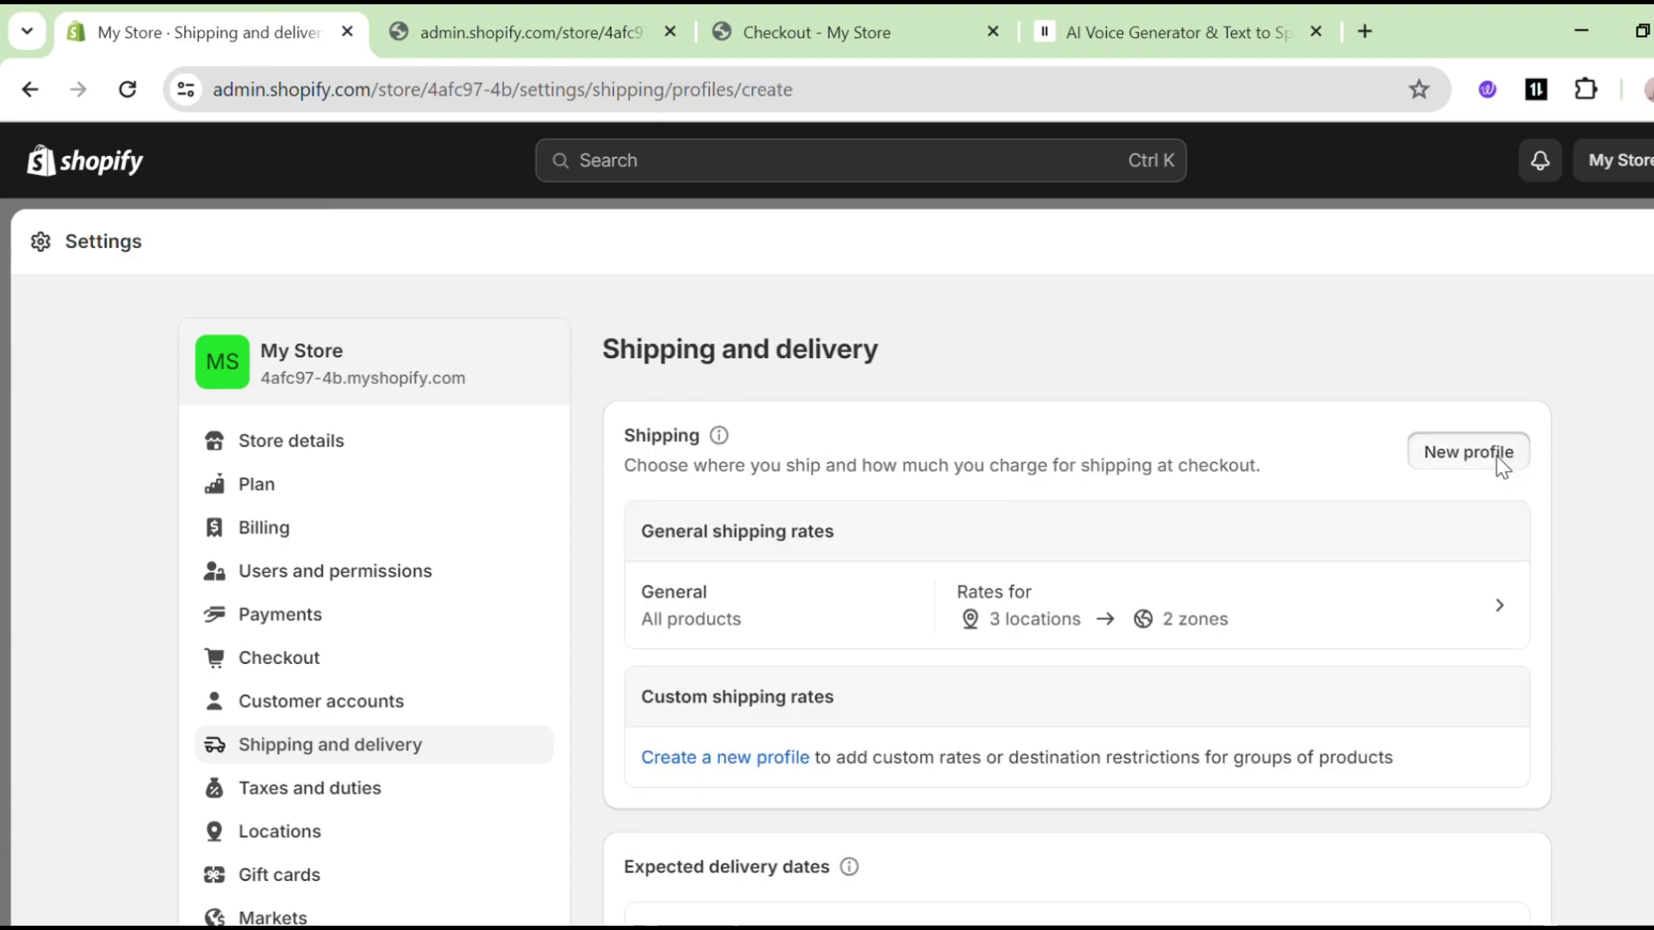
click(765, 493)
text(All)
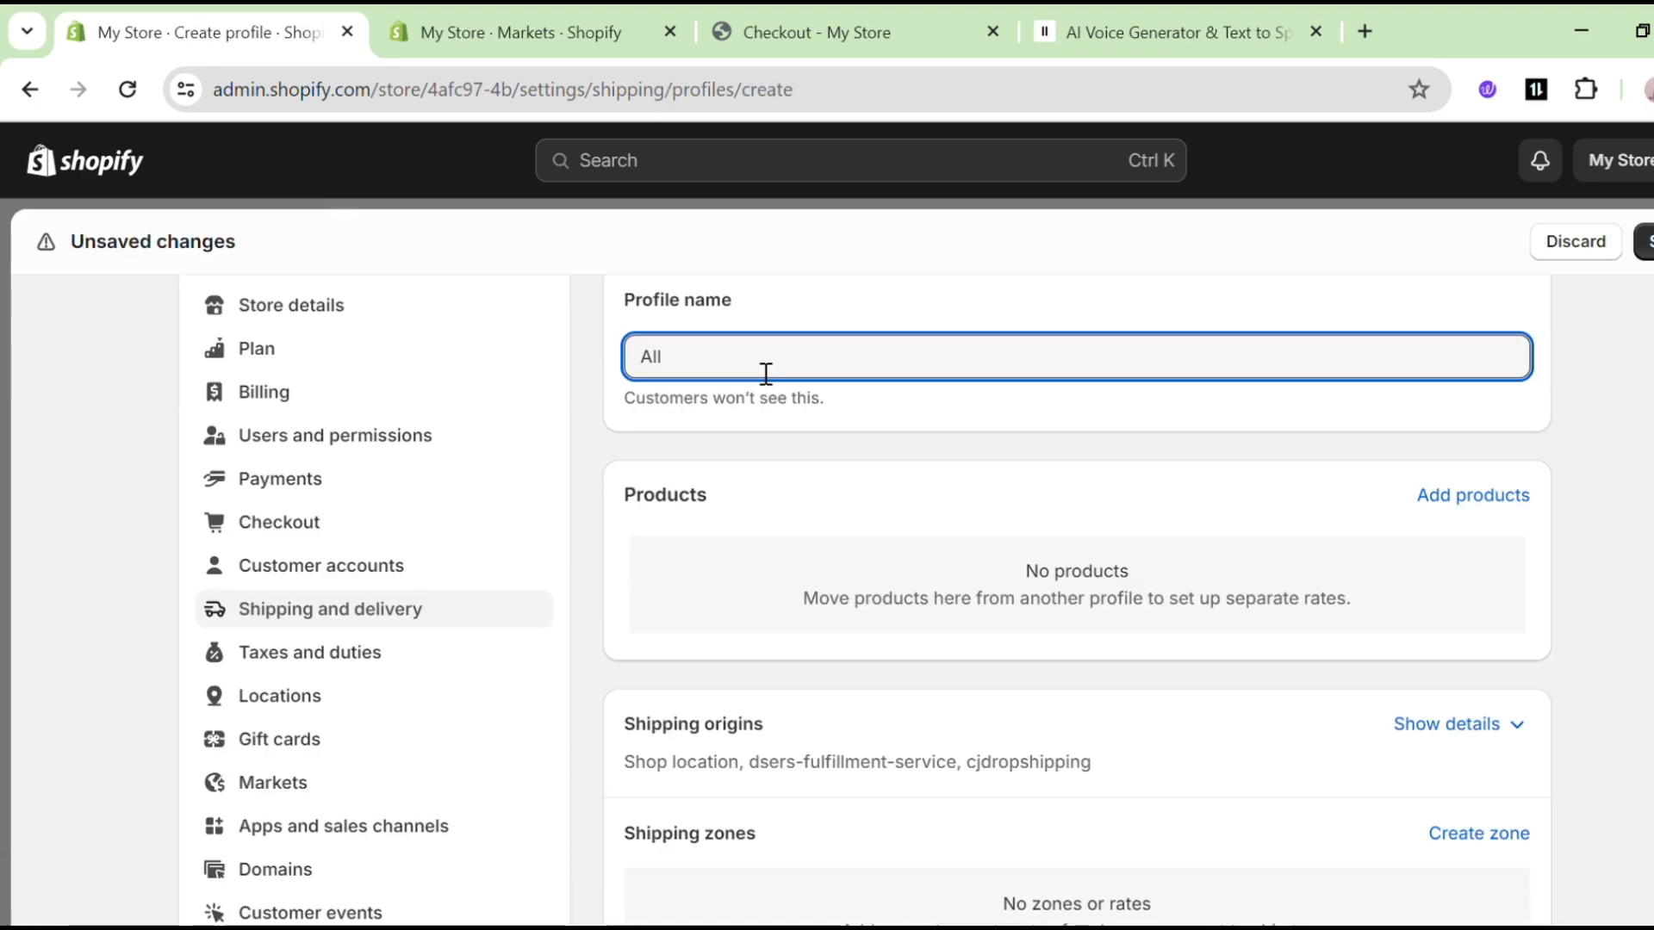
Add all displayed products and their variants to the new shipping profile.
click(1444, 500)
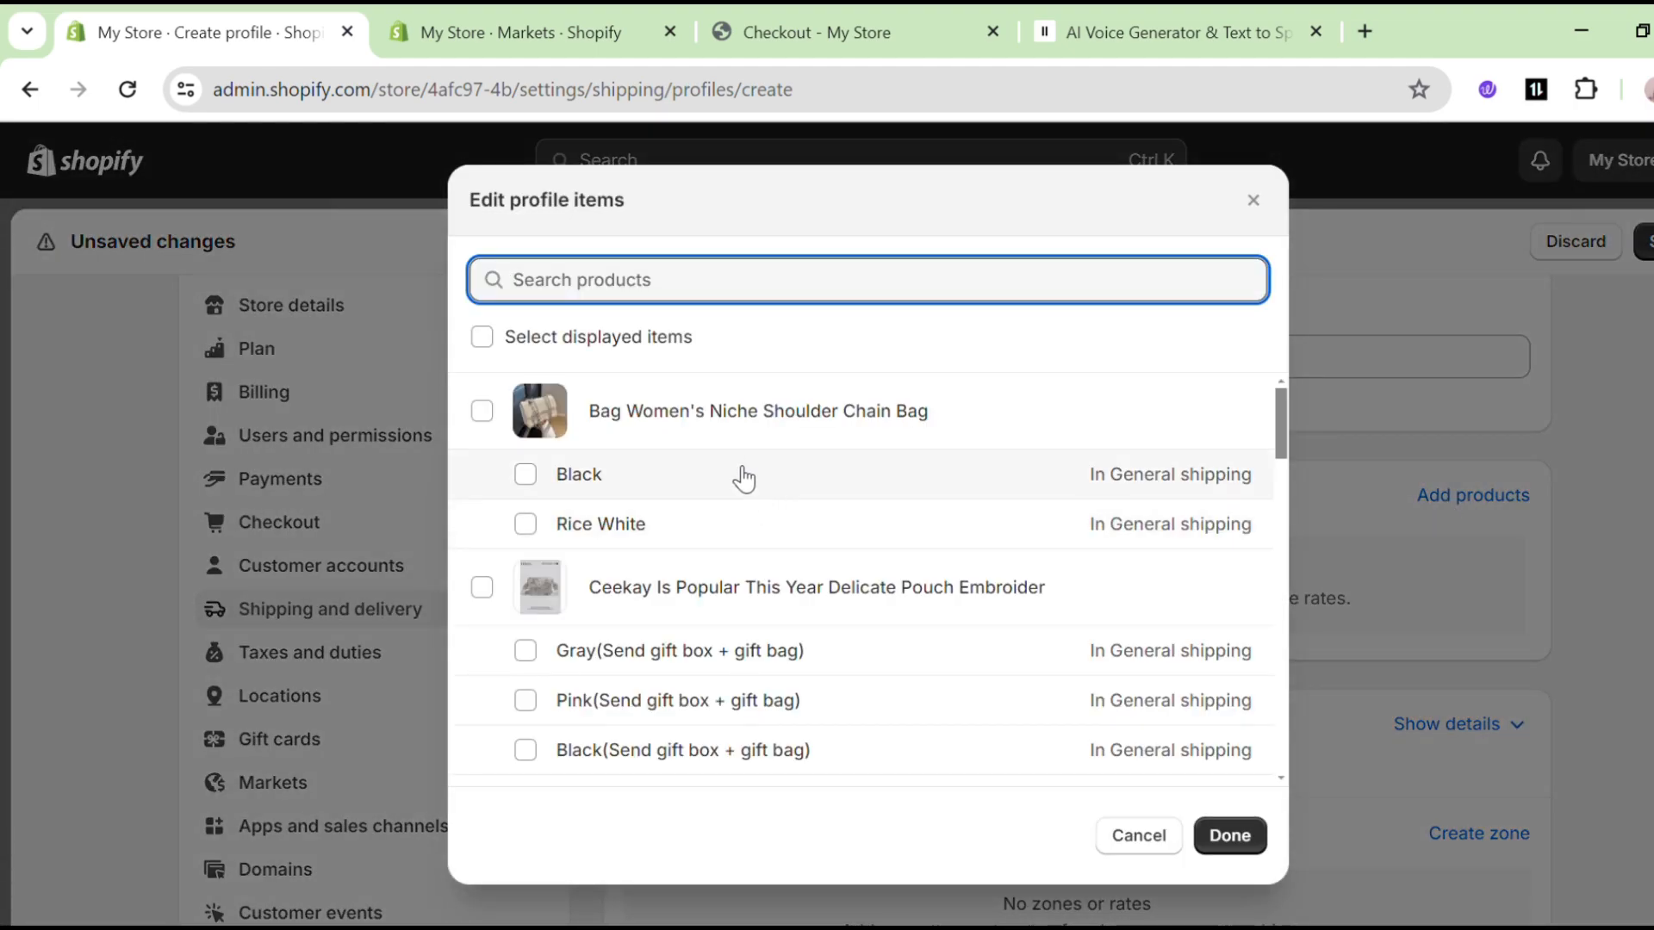
click(476, 339)
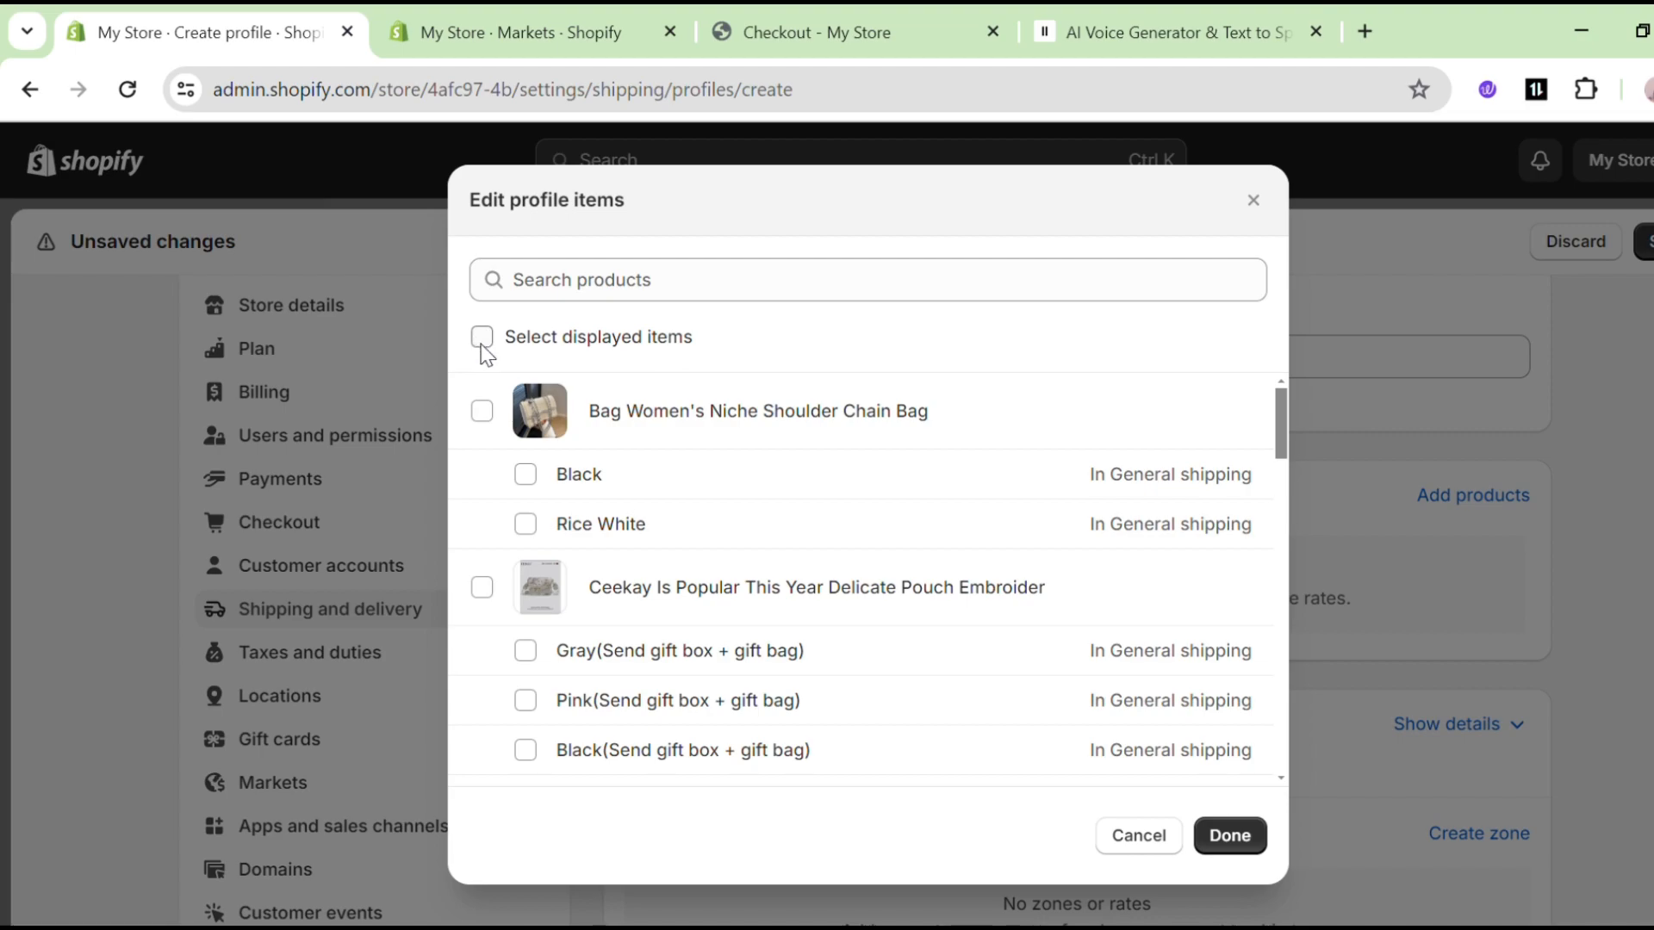
click(482, 345)
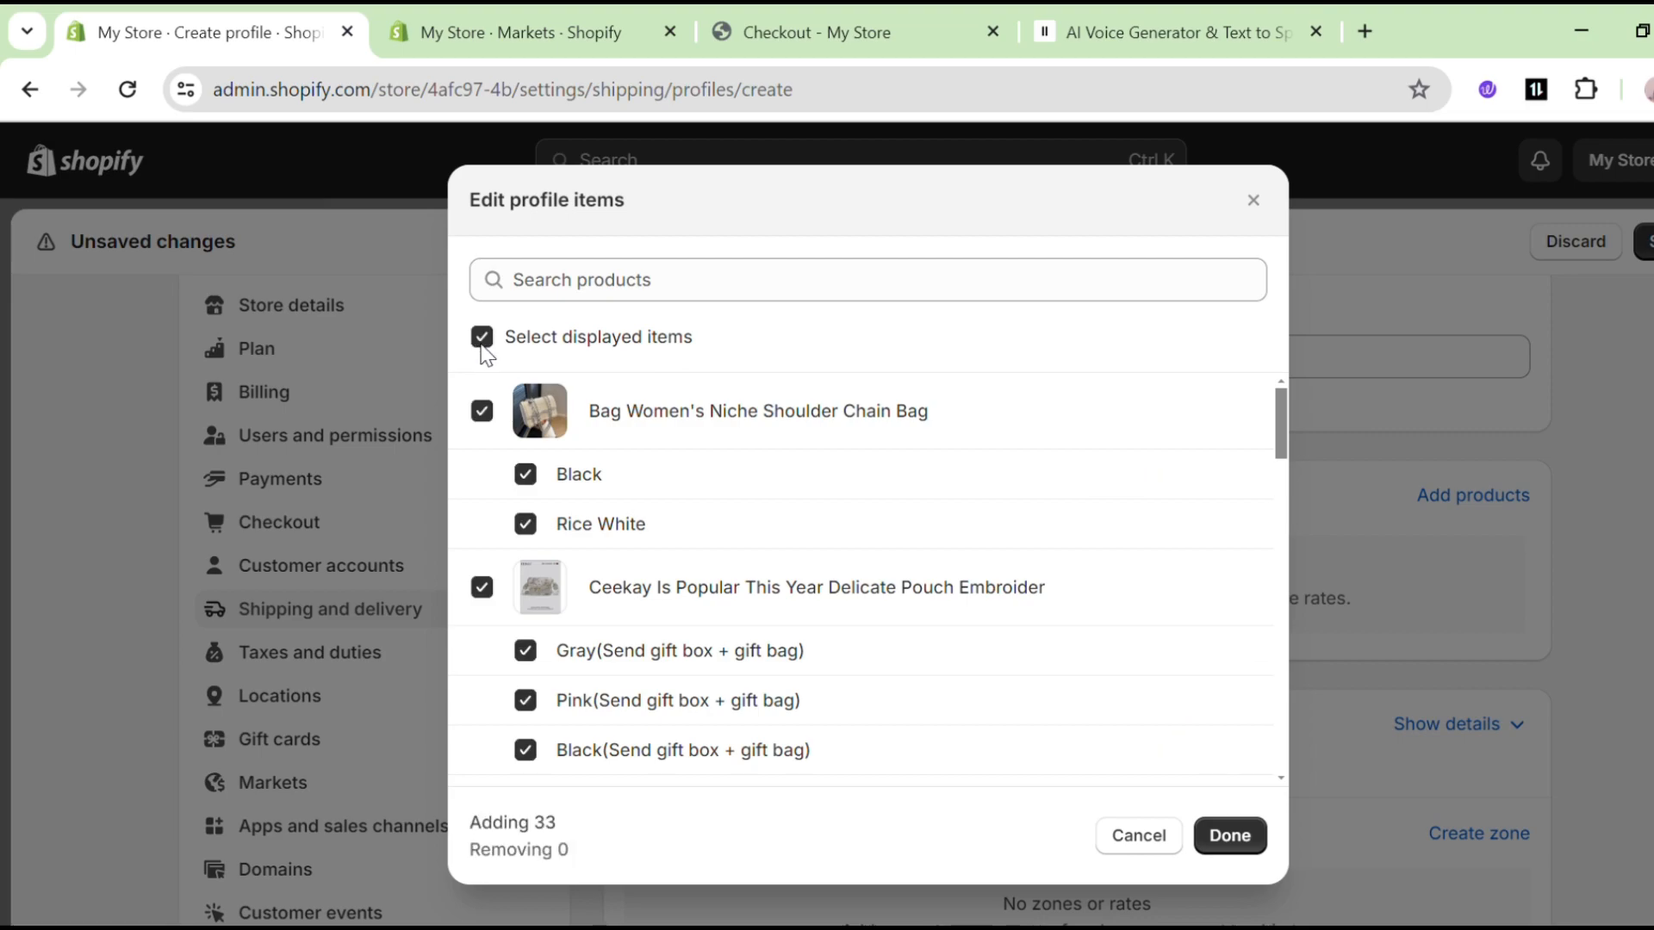
click(1231, 835)
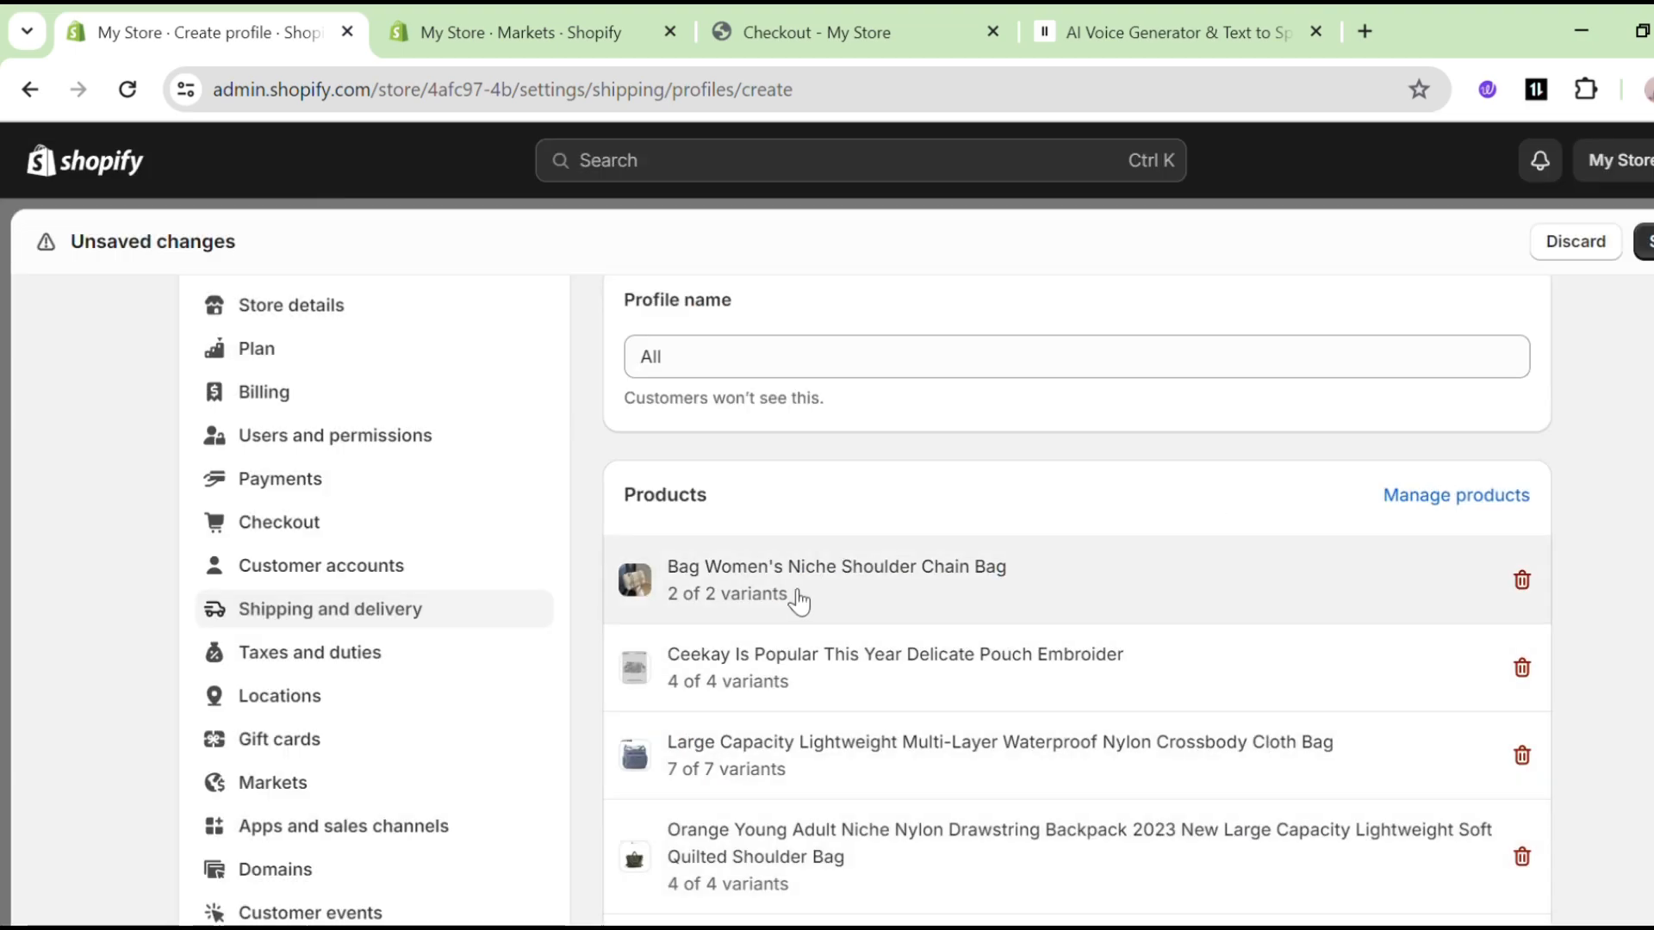
Start a new shipping zone named International for the profile and include all countries of the International market.
scroll(1211, 572, down, 9)
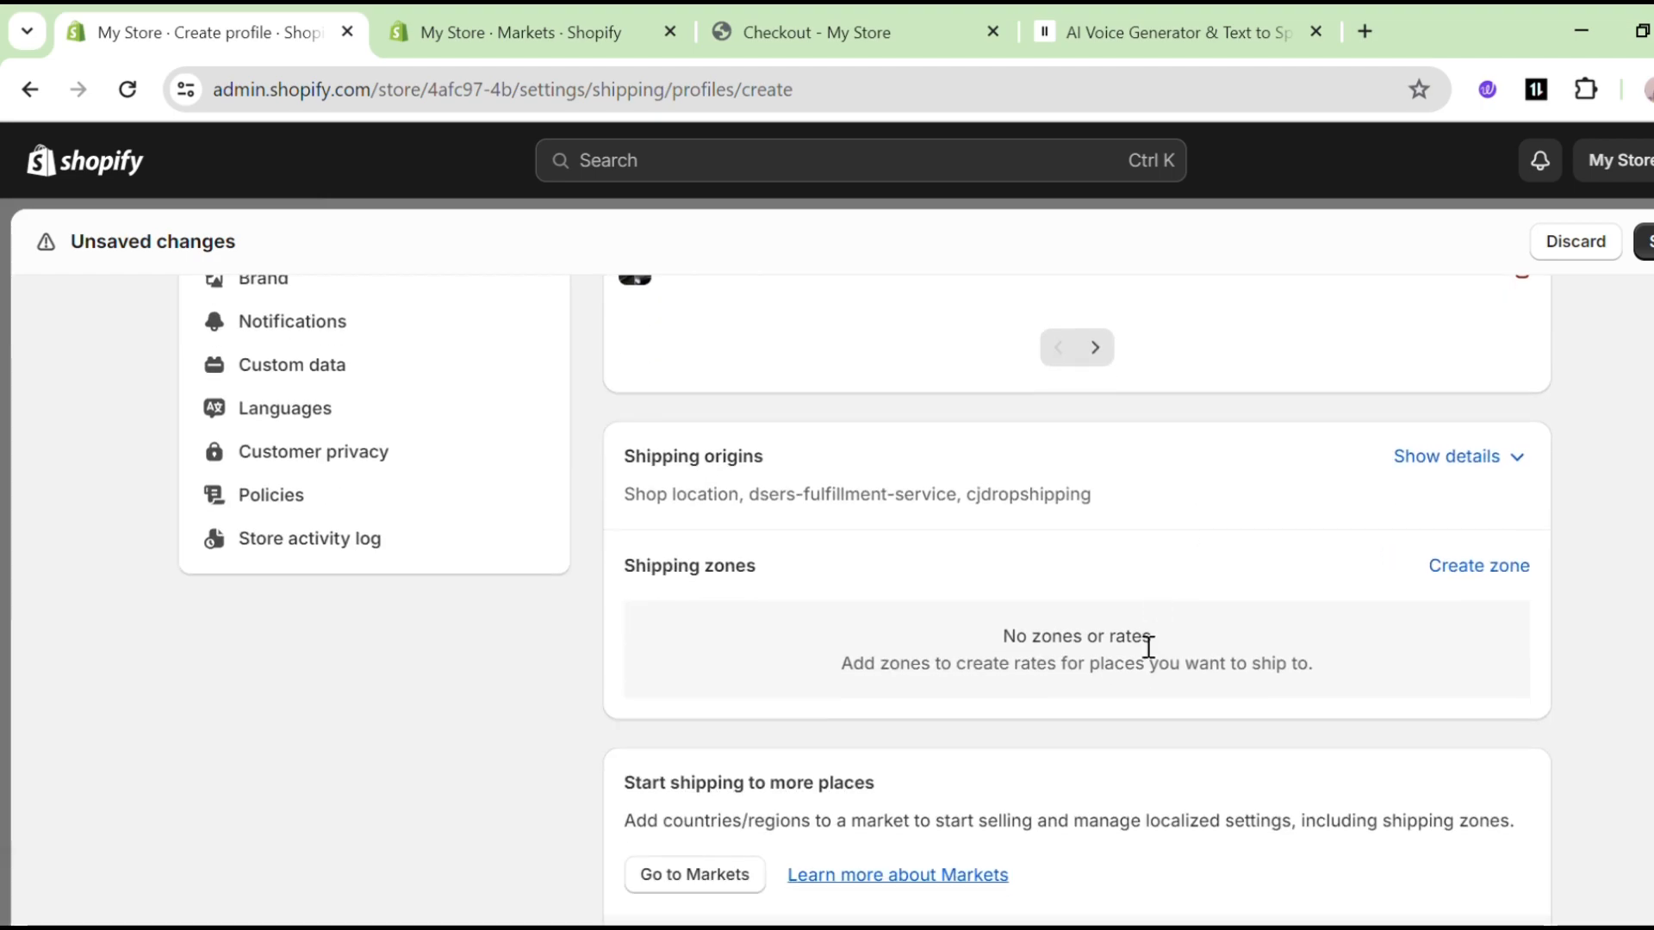
scroll(1406, 650, down, 4)
scroll(1404, 649, up, 3)
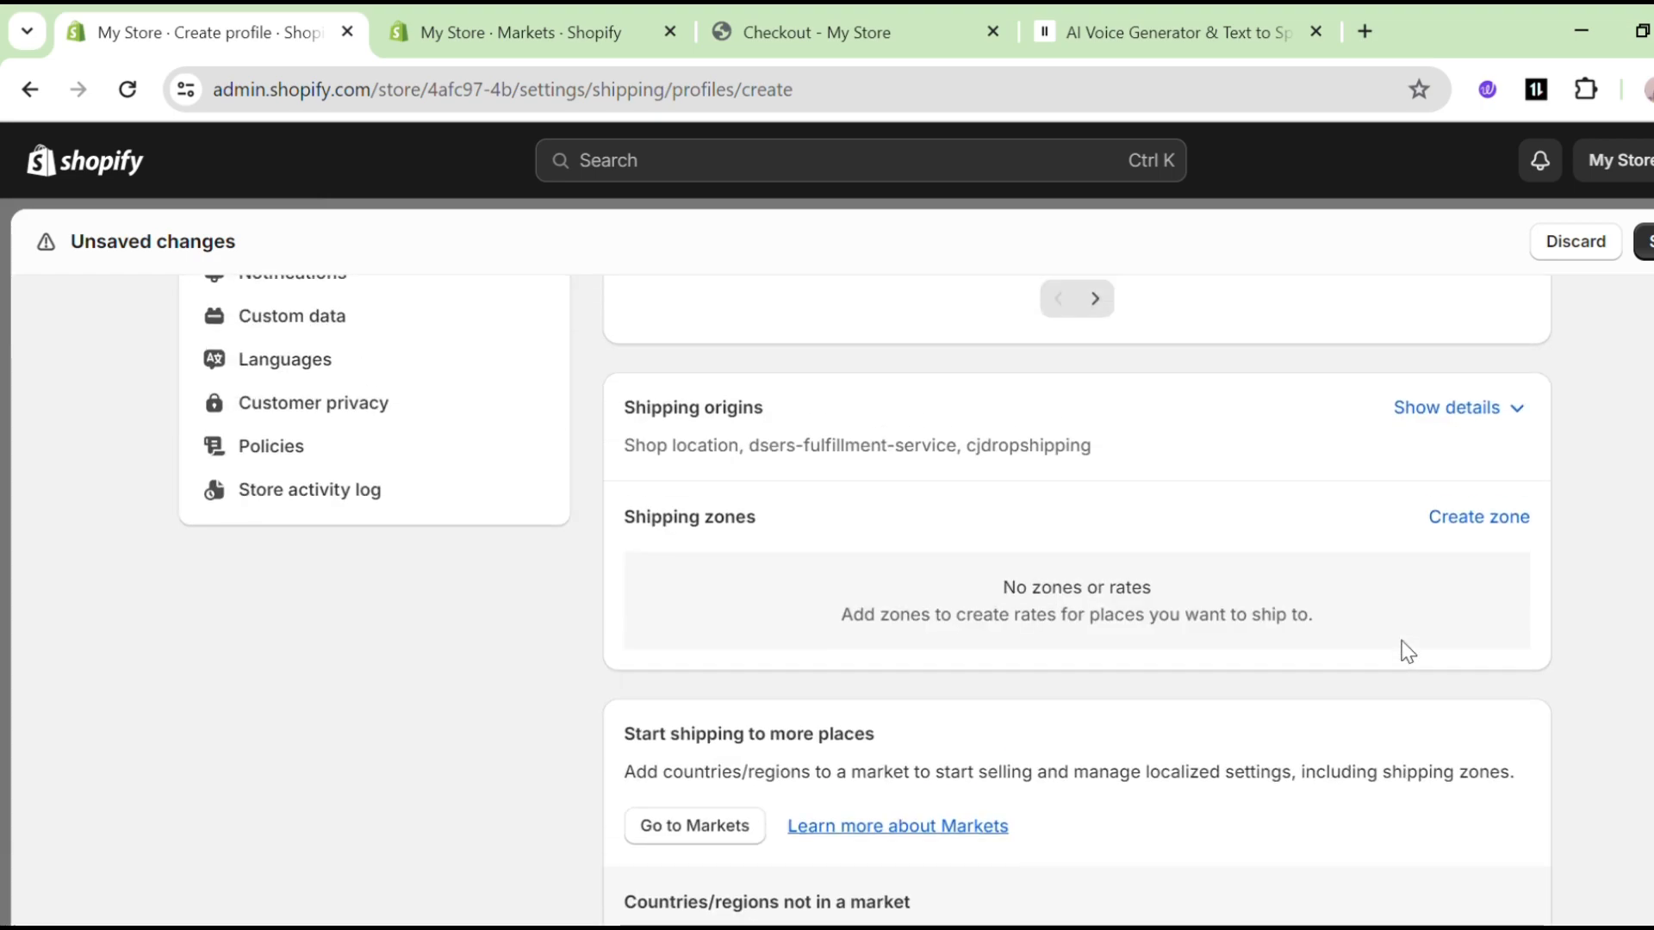
click(1467, 527)
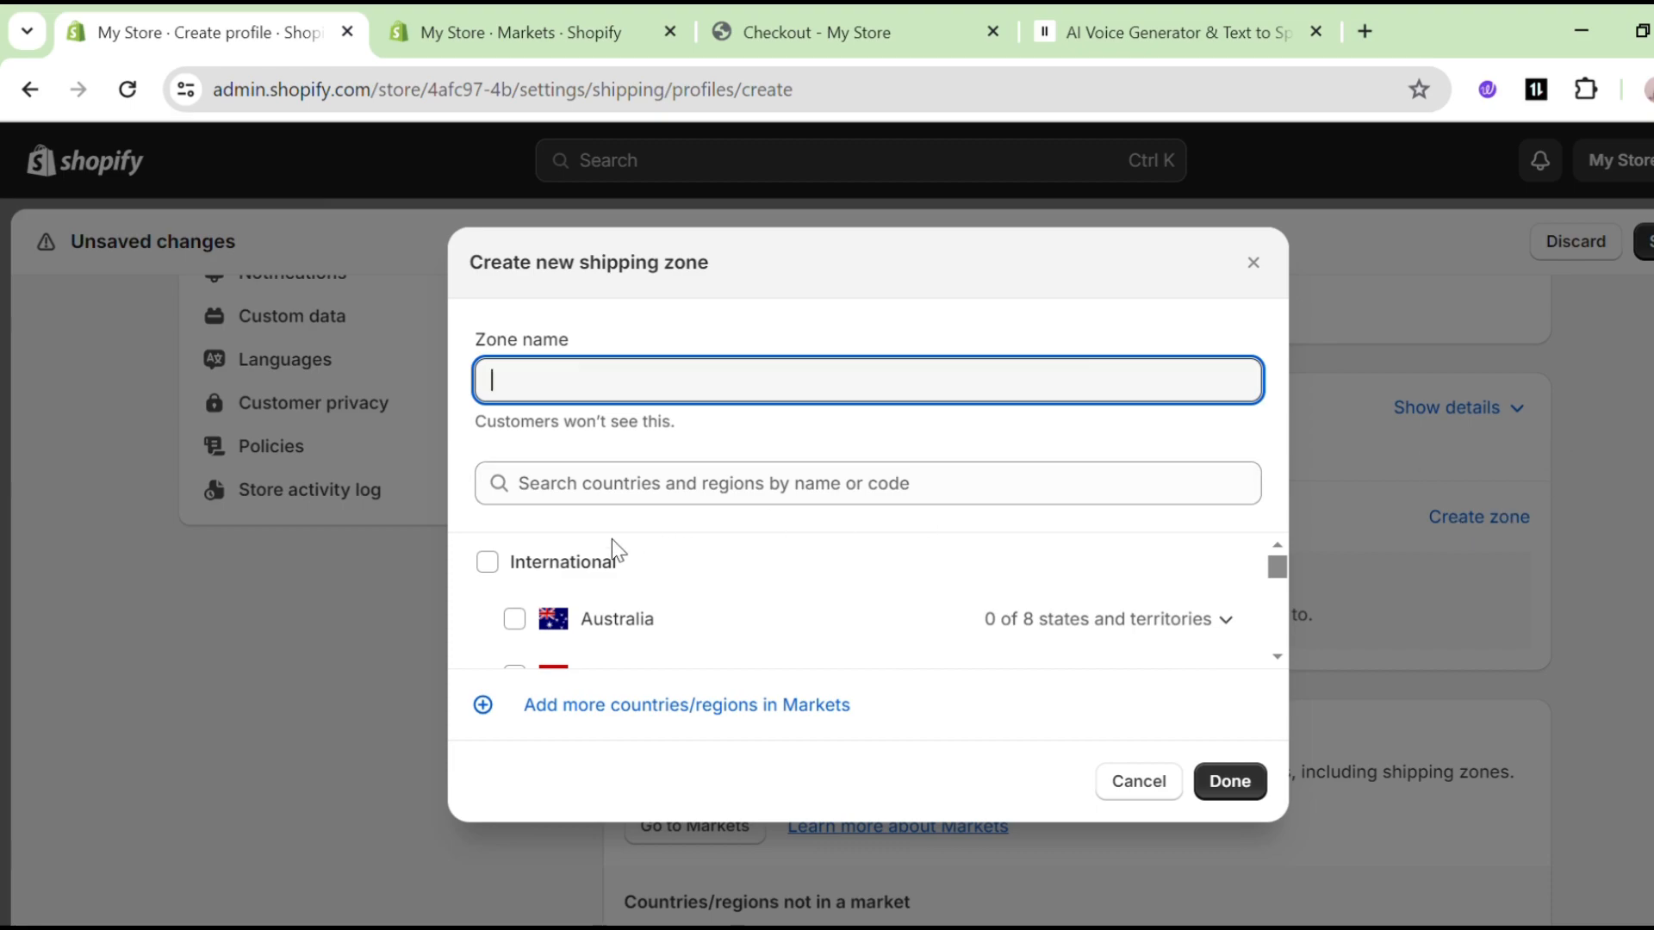
click(485, 562)
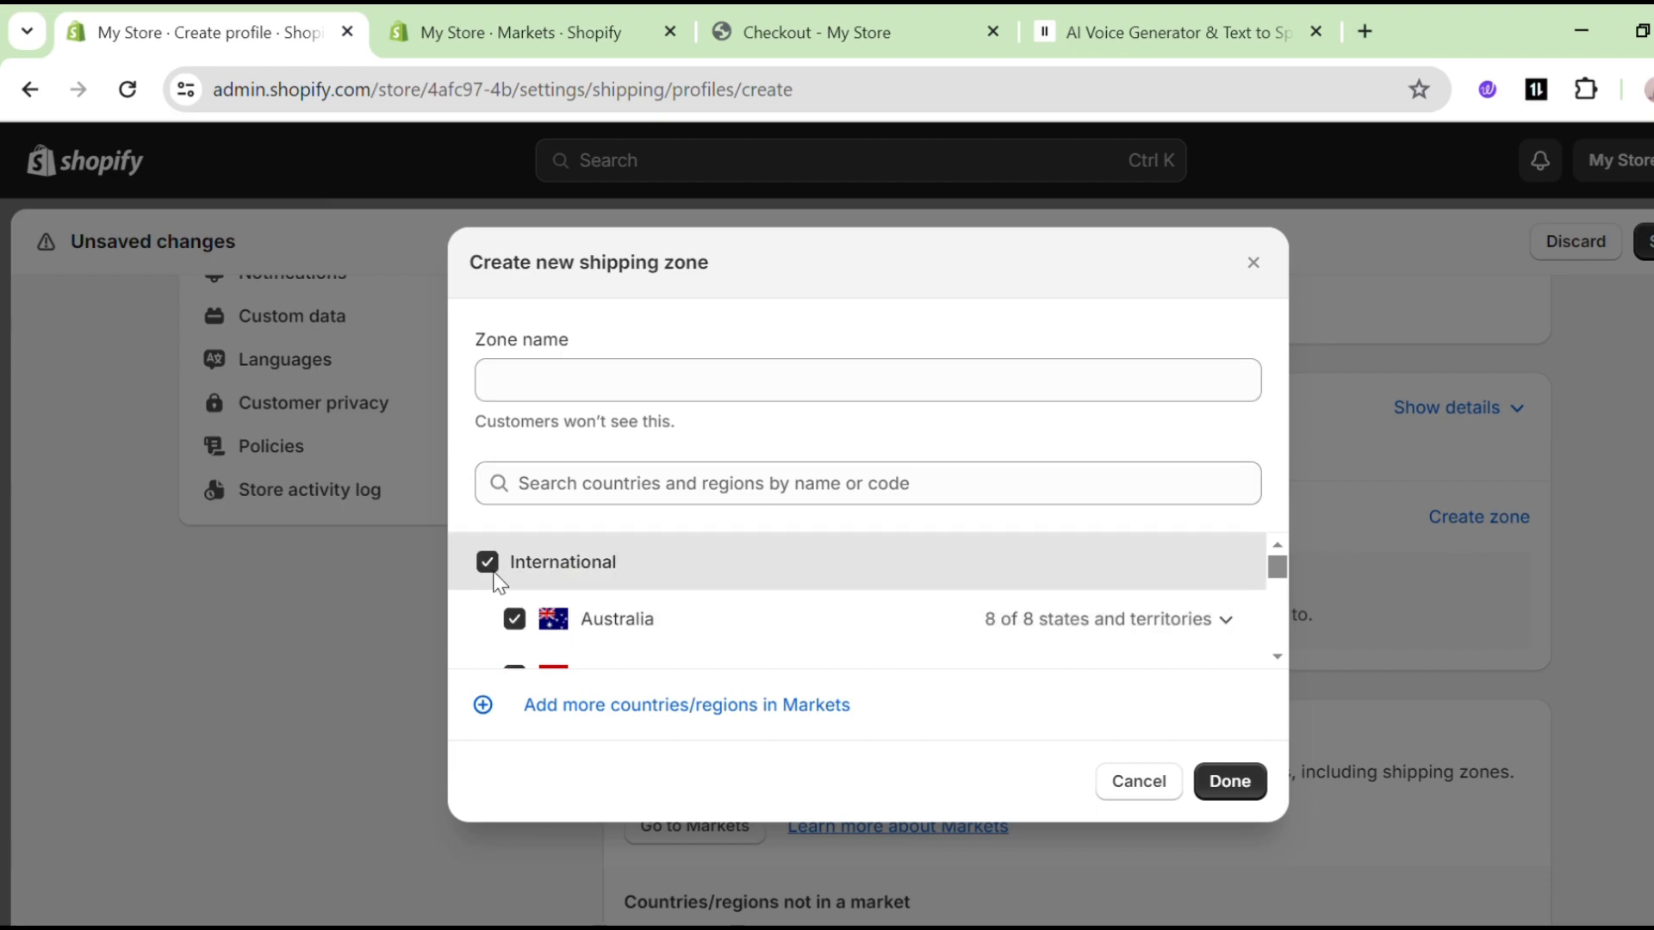
click(584, 386)
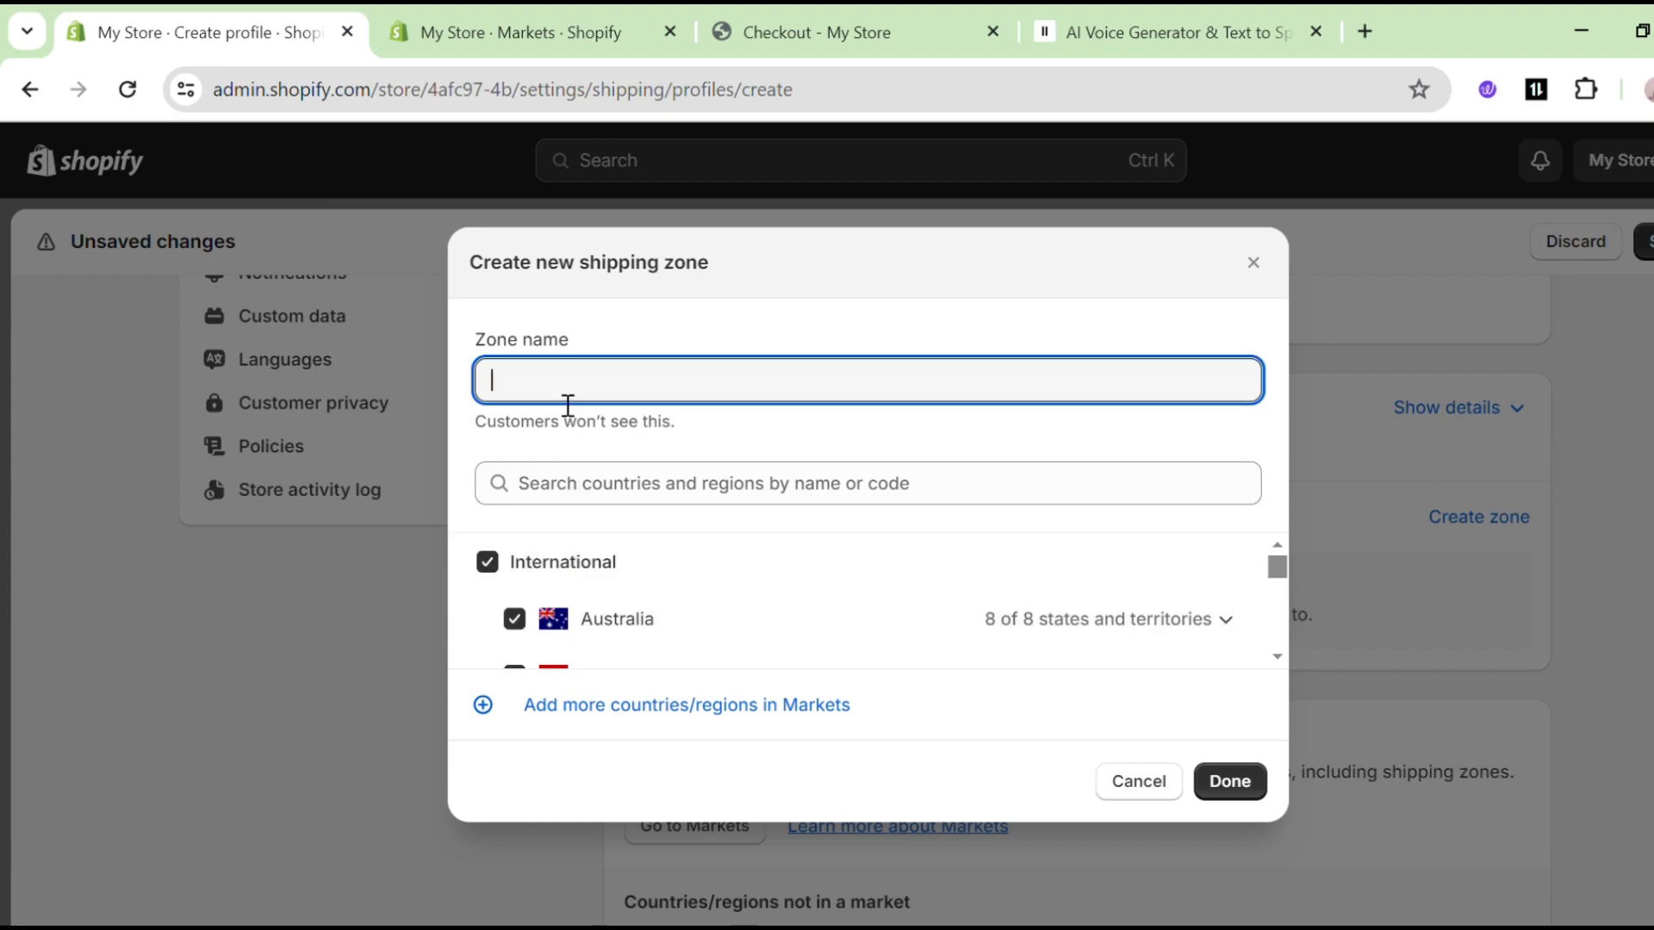
text(Internationa)
Include the United States market in the new zone and finish creating the zone.
scroll(632, 630, down, 15)
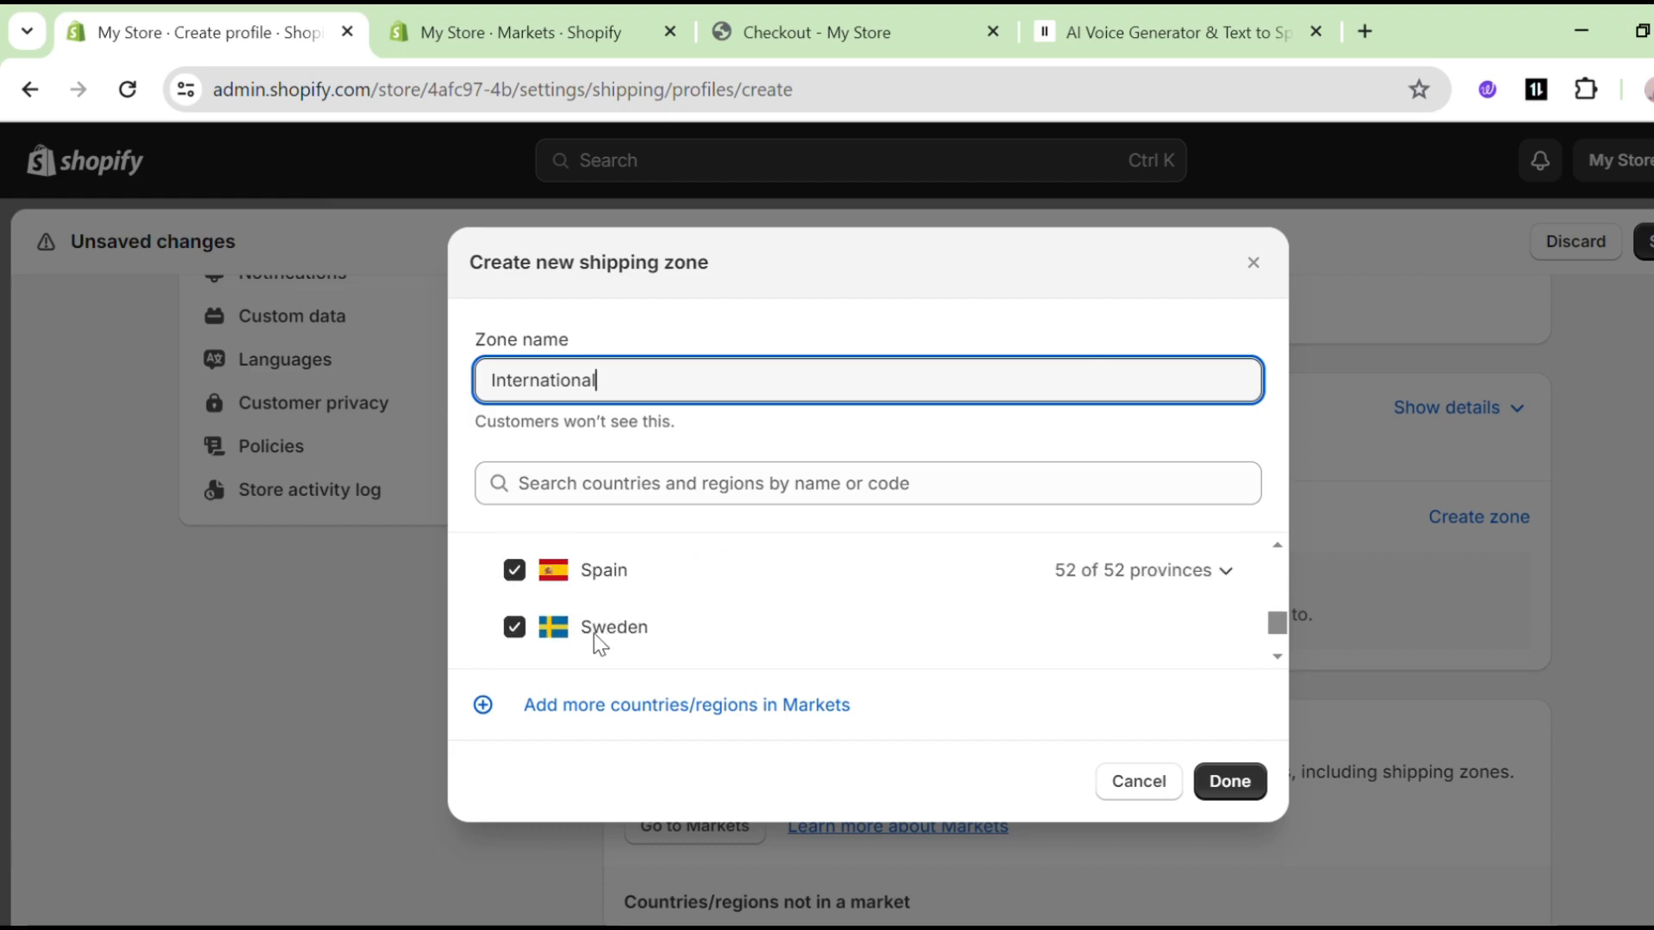
scroll(595, 634, down, 3)
click(487, 583)
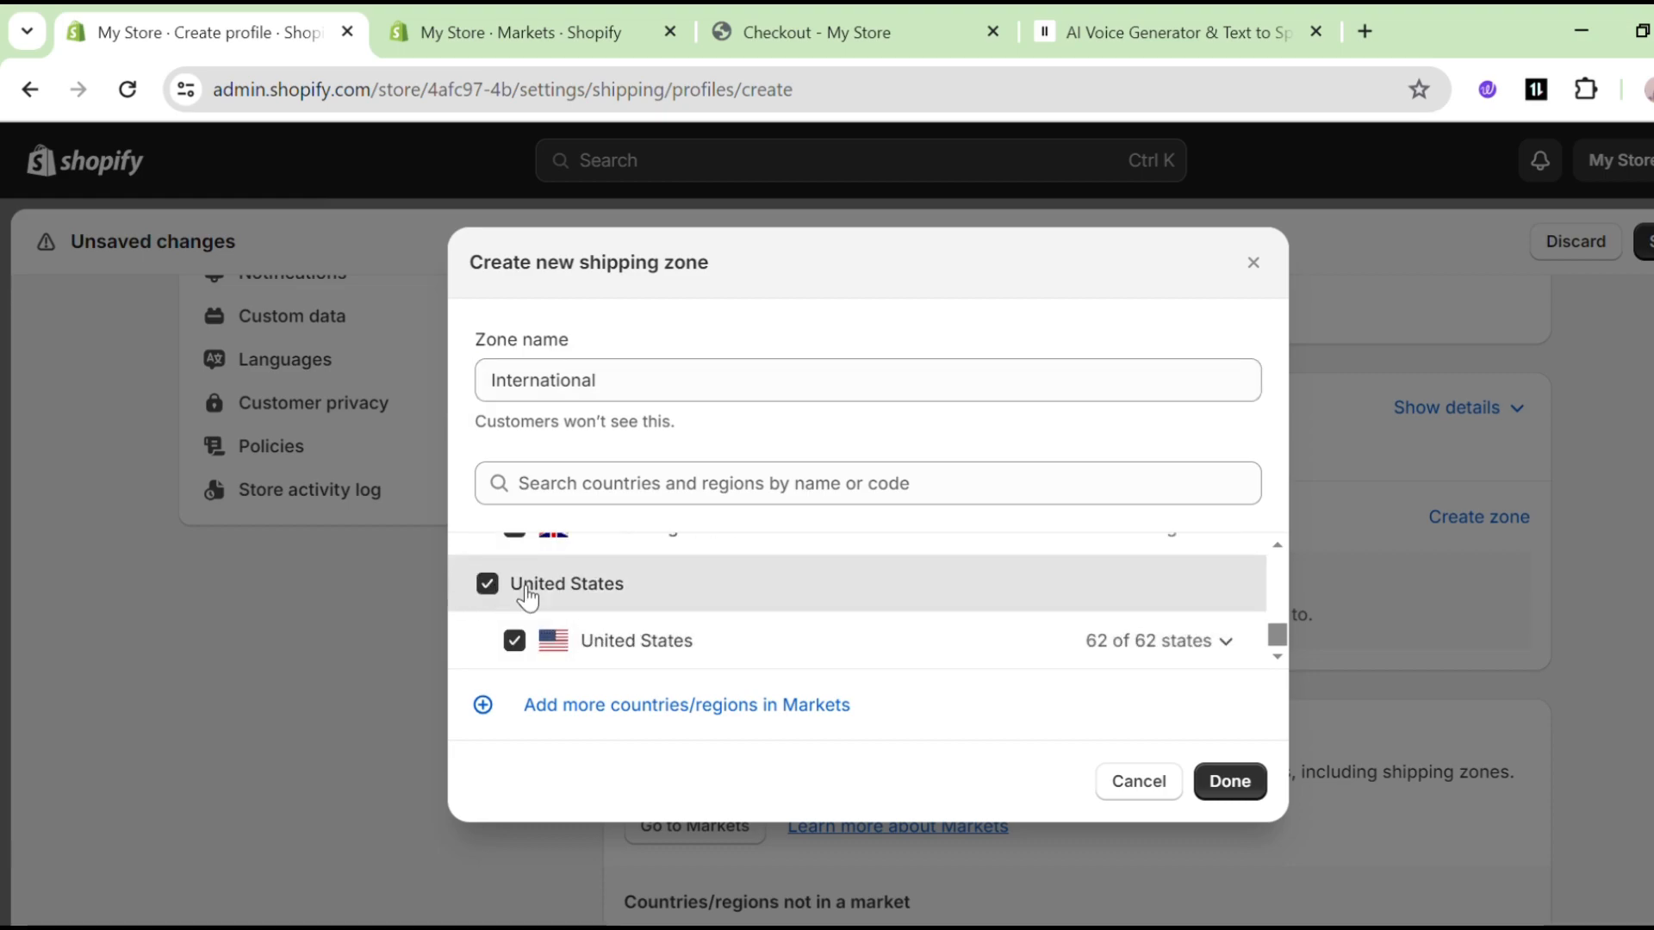
scroll(801, 635, up, 8)
scroll(808, 637, up, 10)
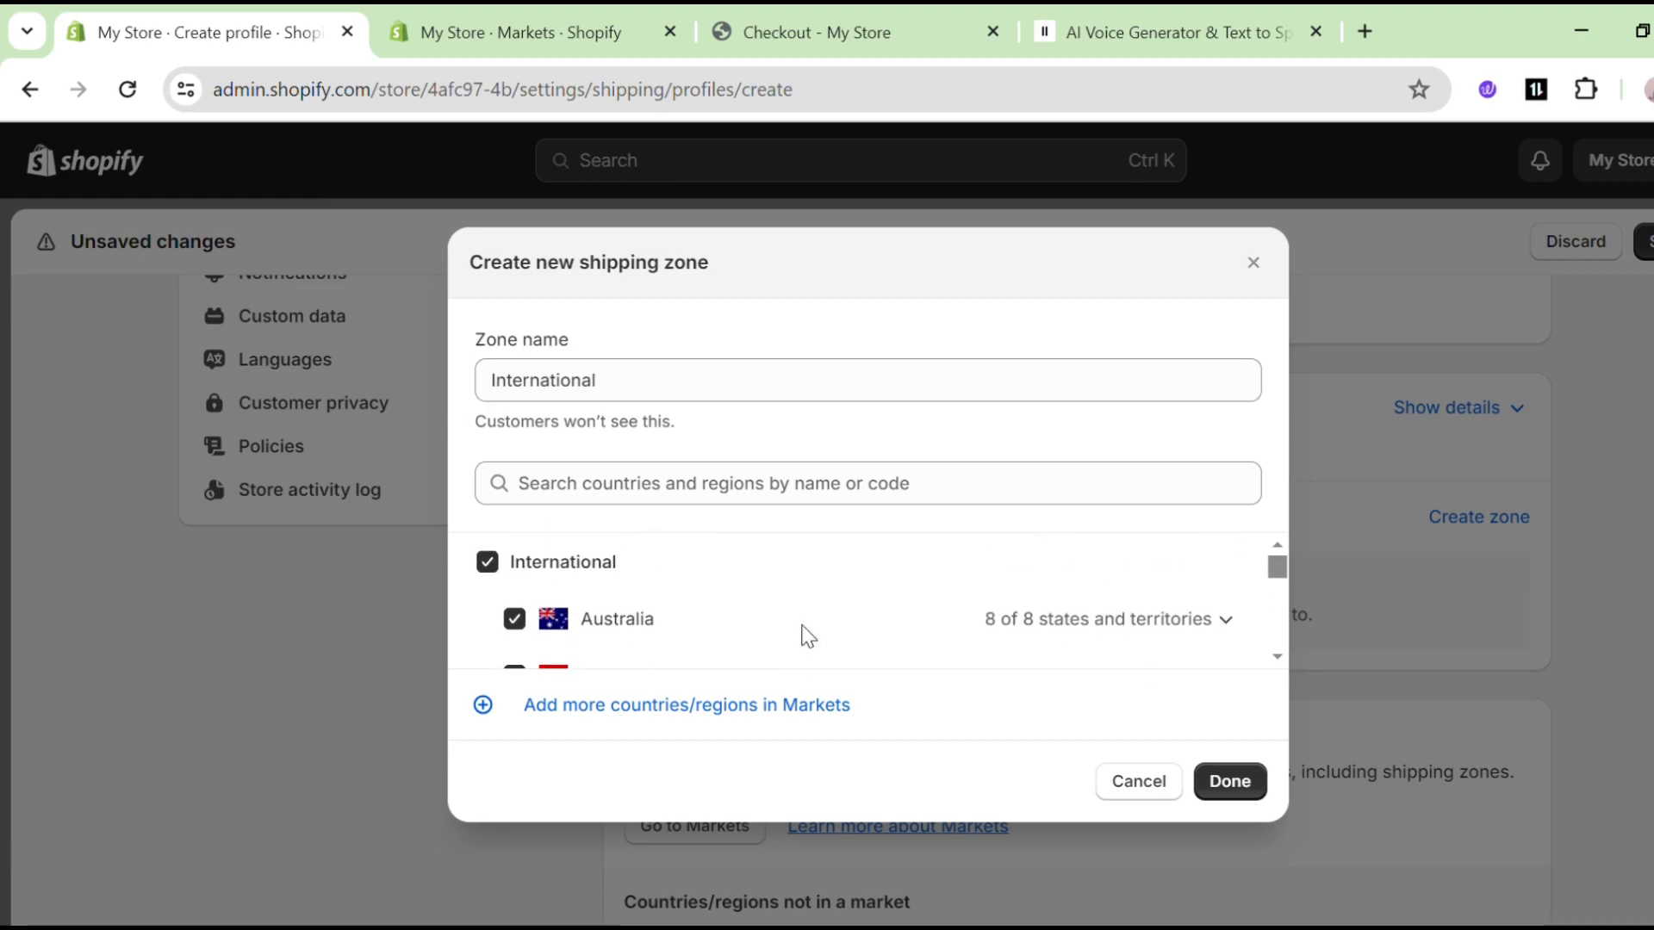
click(1230, 781)
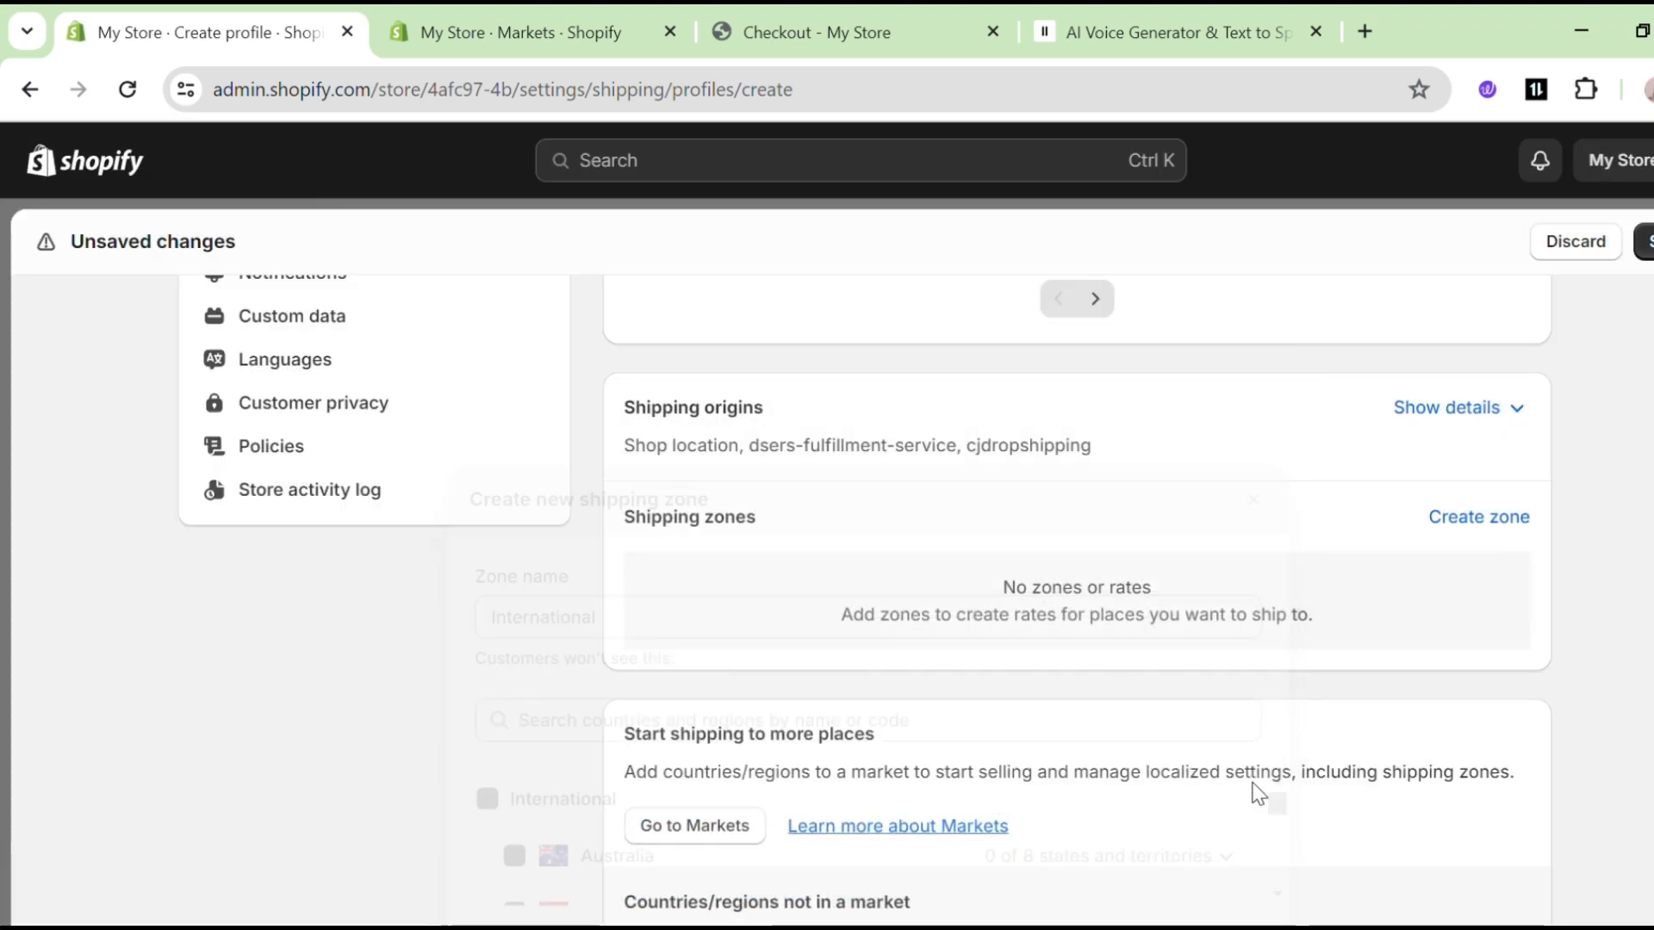
Add a free custom flat rate named Rates, without a delivery description, to the International zone.
scroll(668, 579, down, 2)
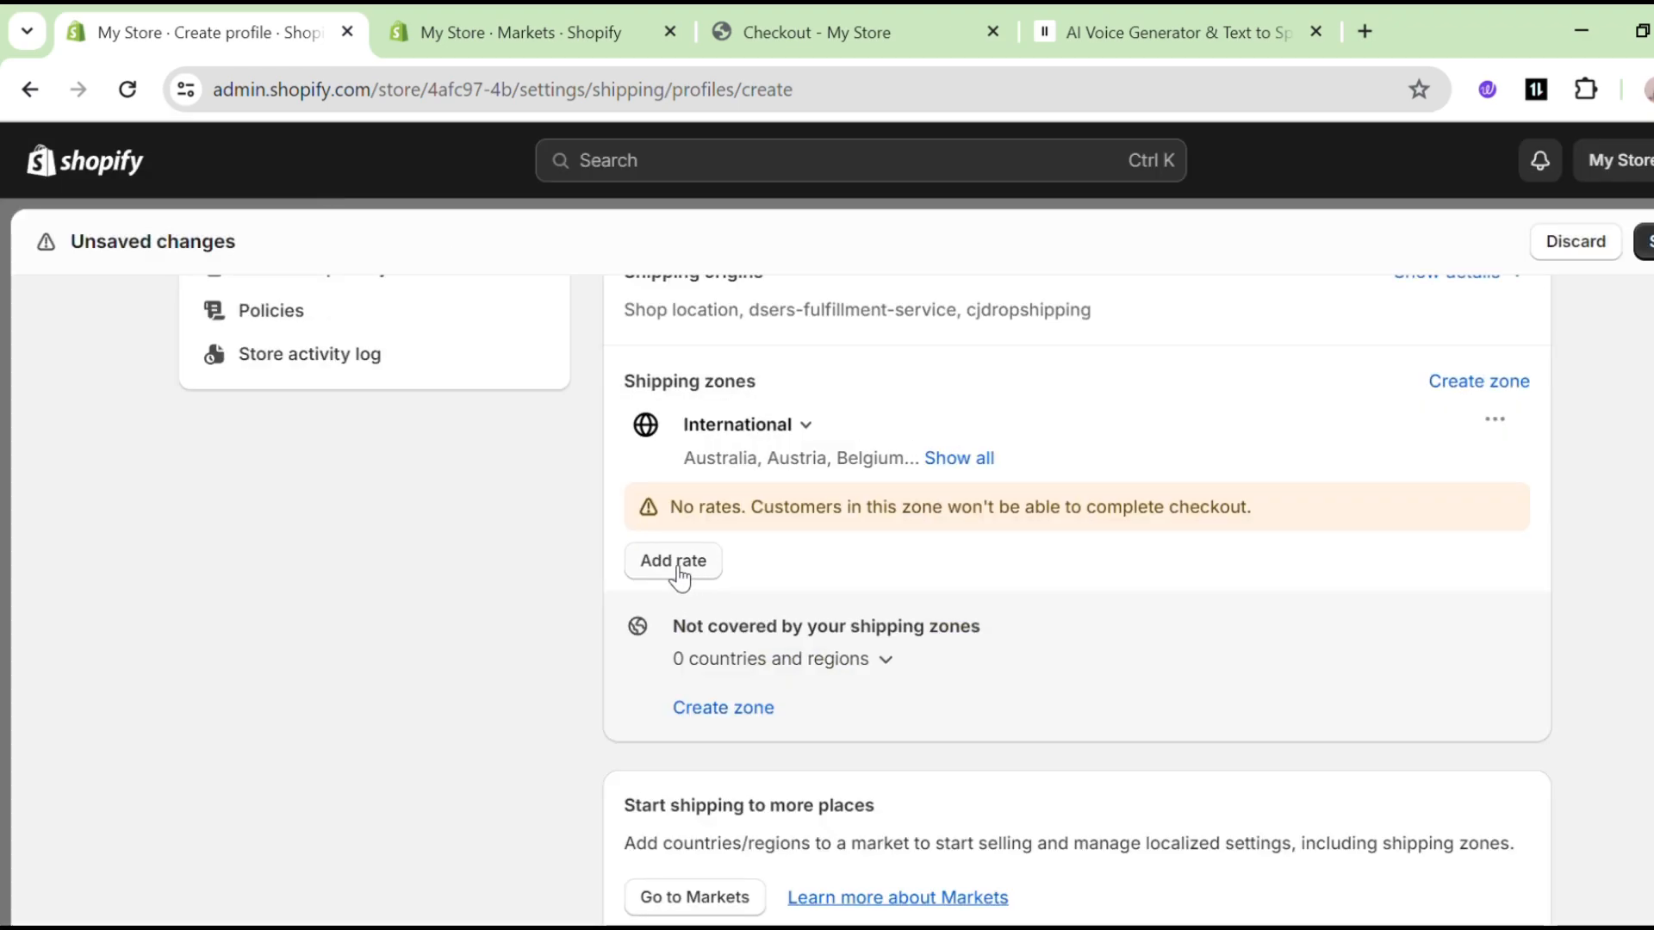
click(678, 567)
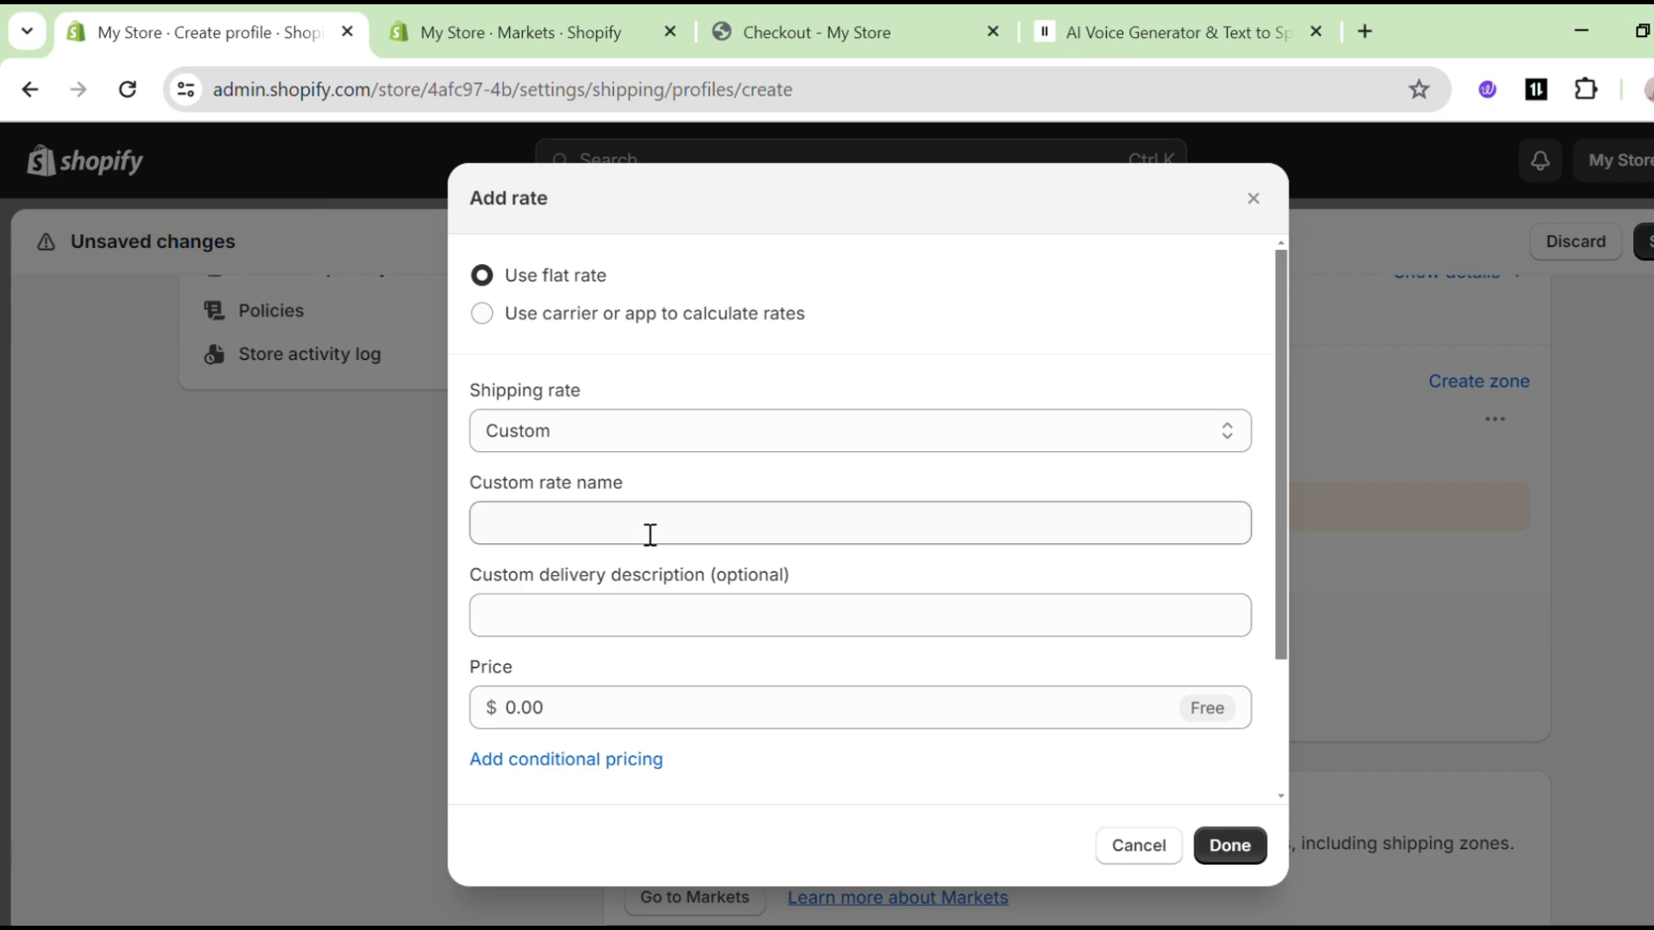
click(768, 541)
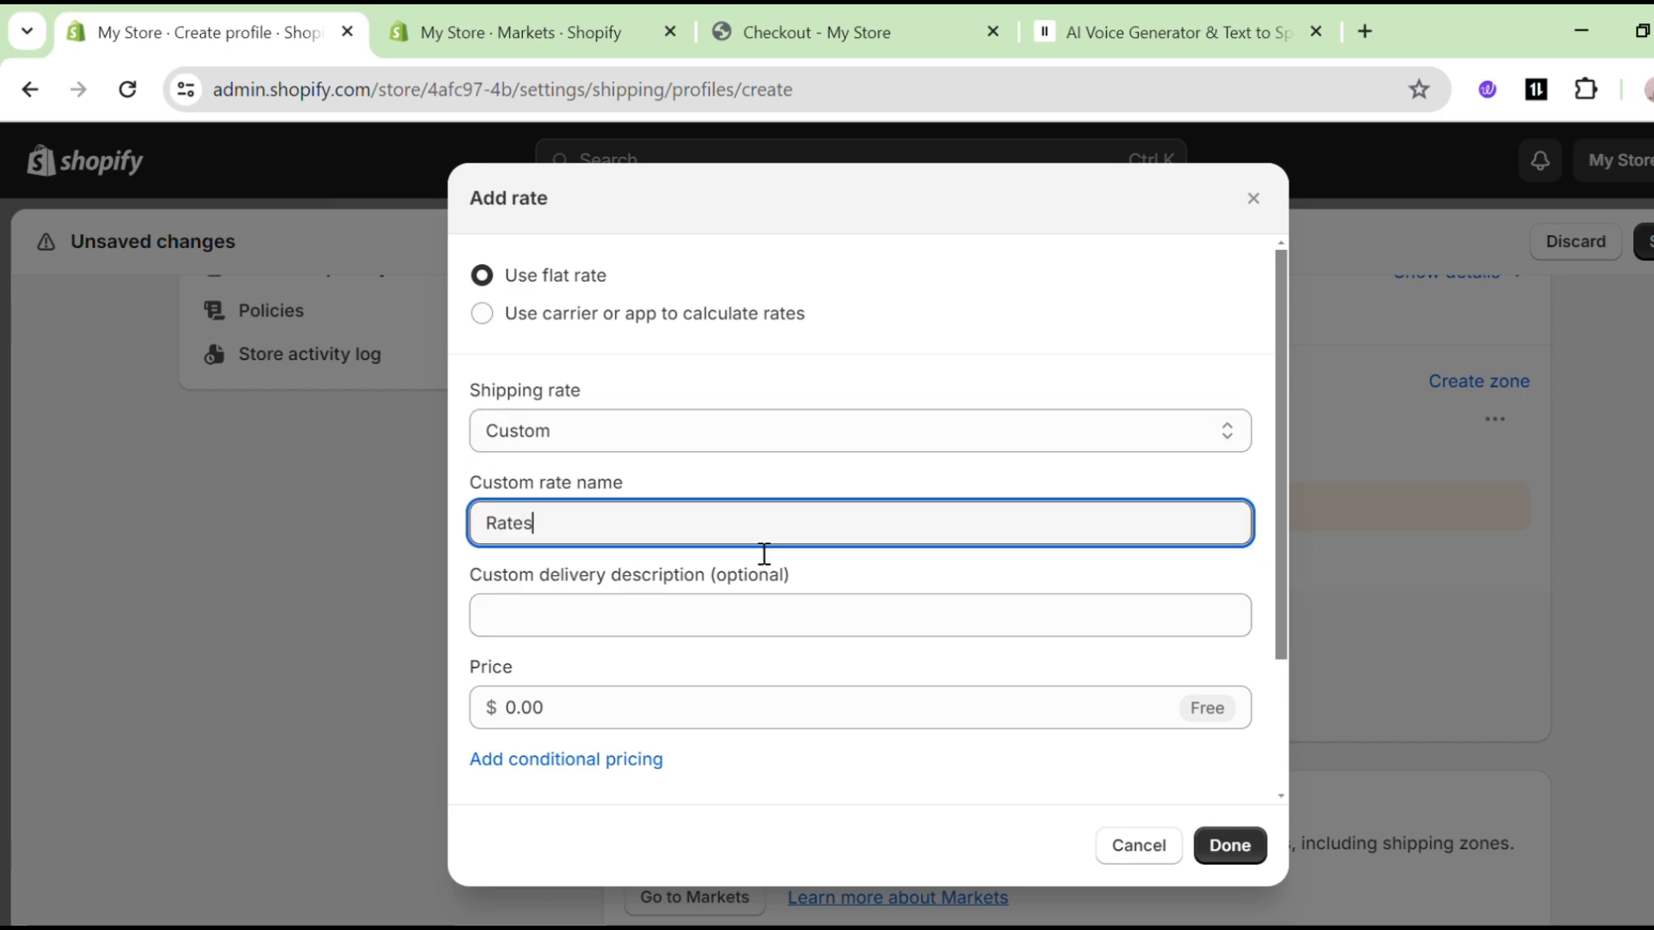
click(735, 636)
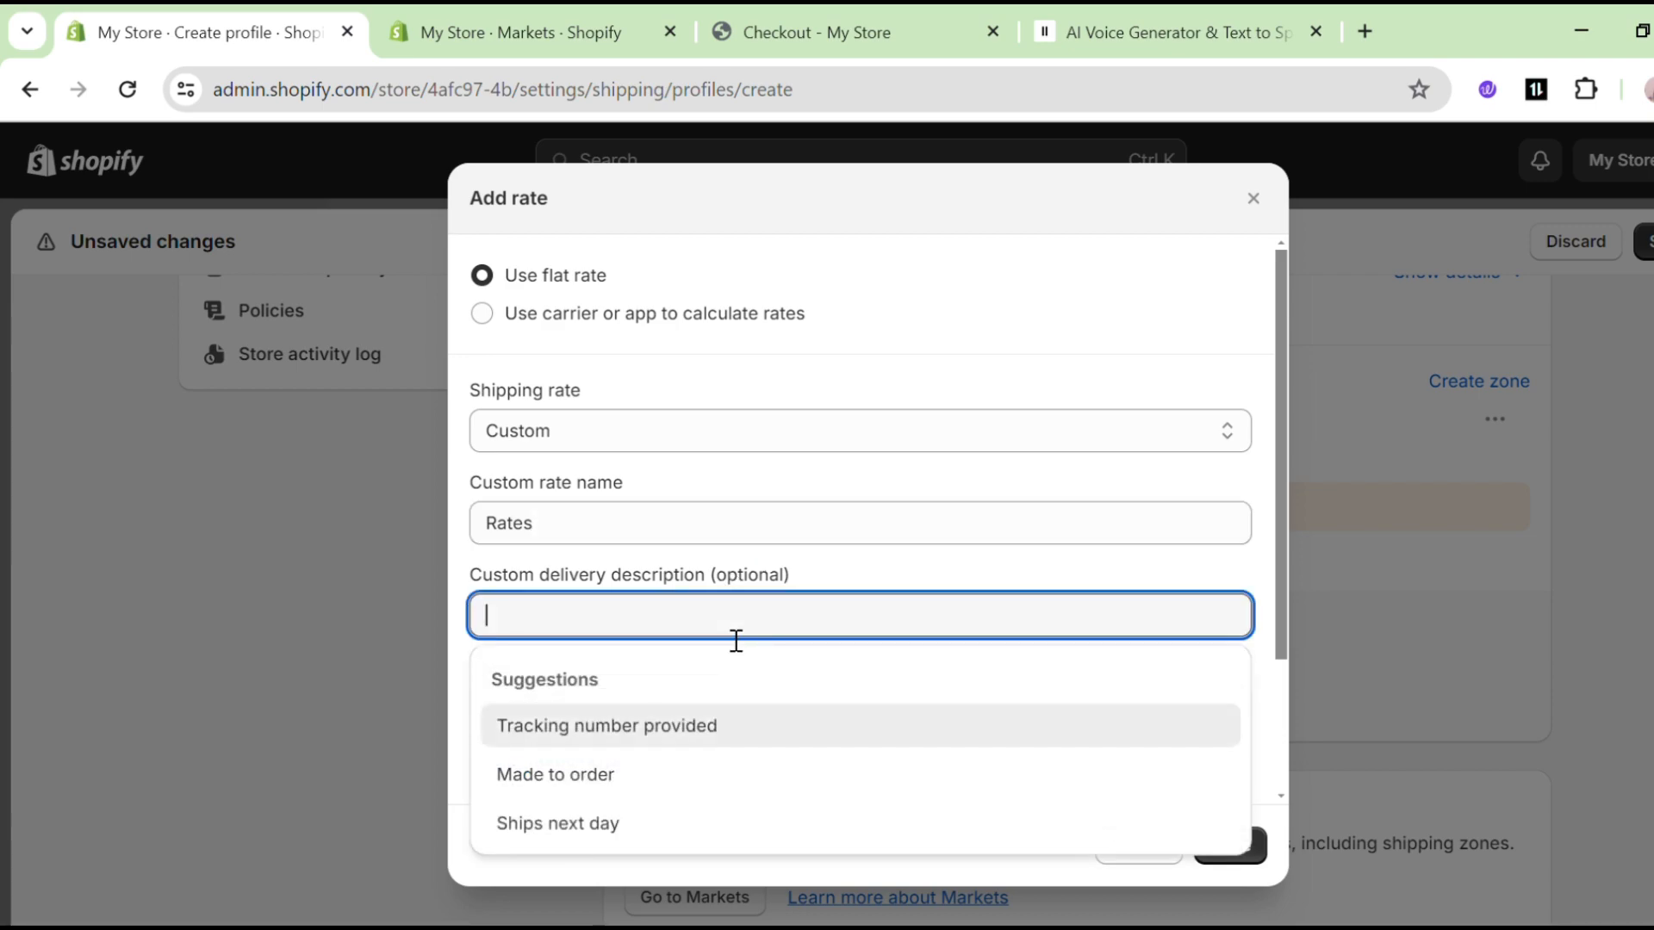
click(877, 573)
scroll(663, 719, down, 1)
click(701, 586)
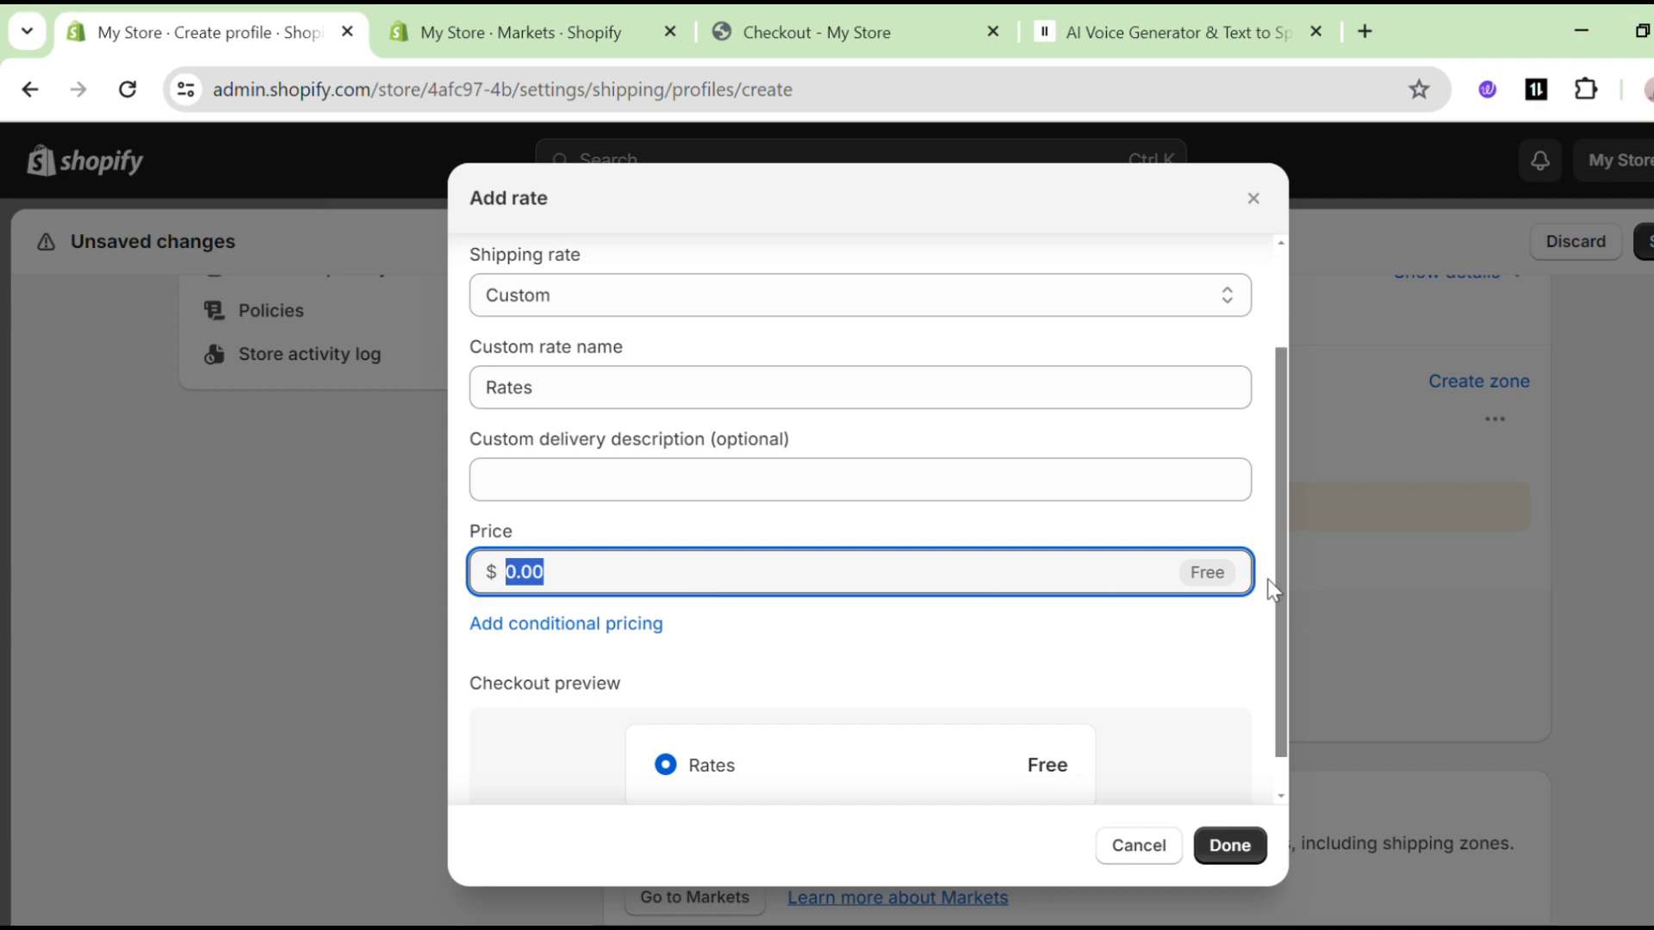
scroll(861, 672, down, 1)
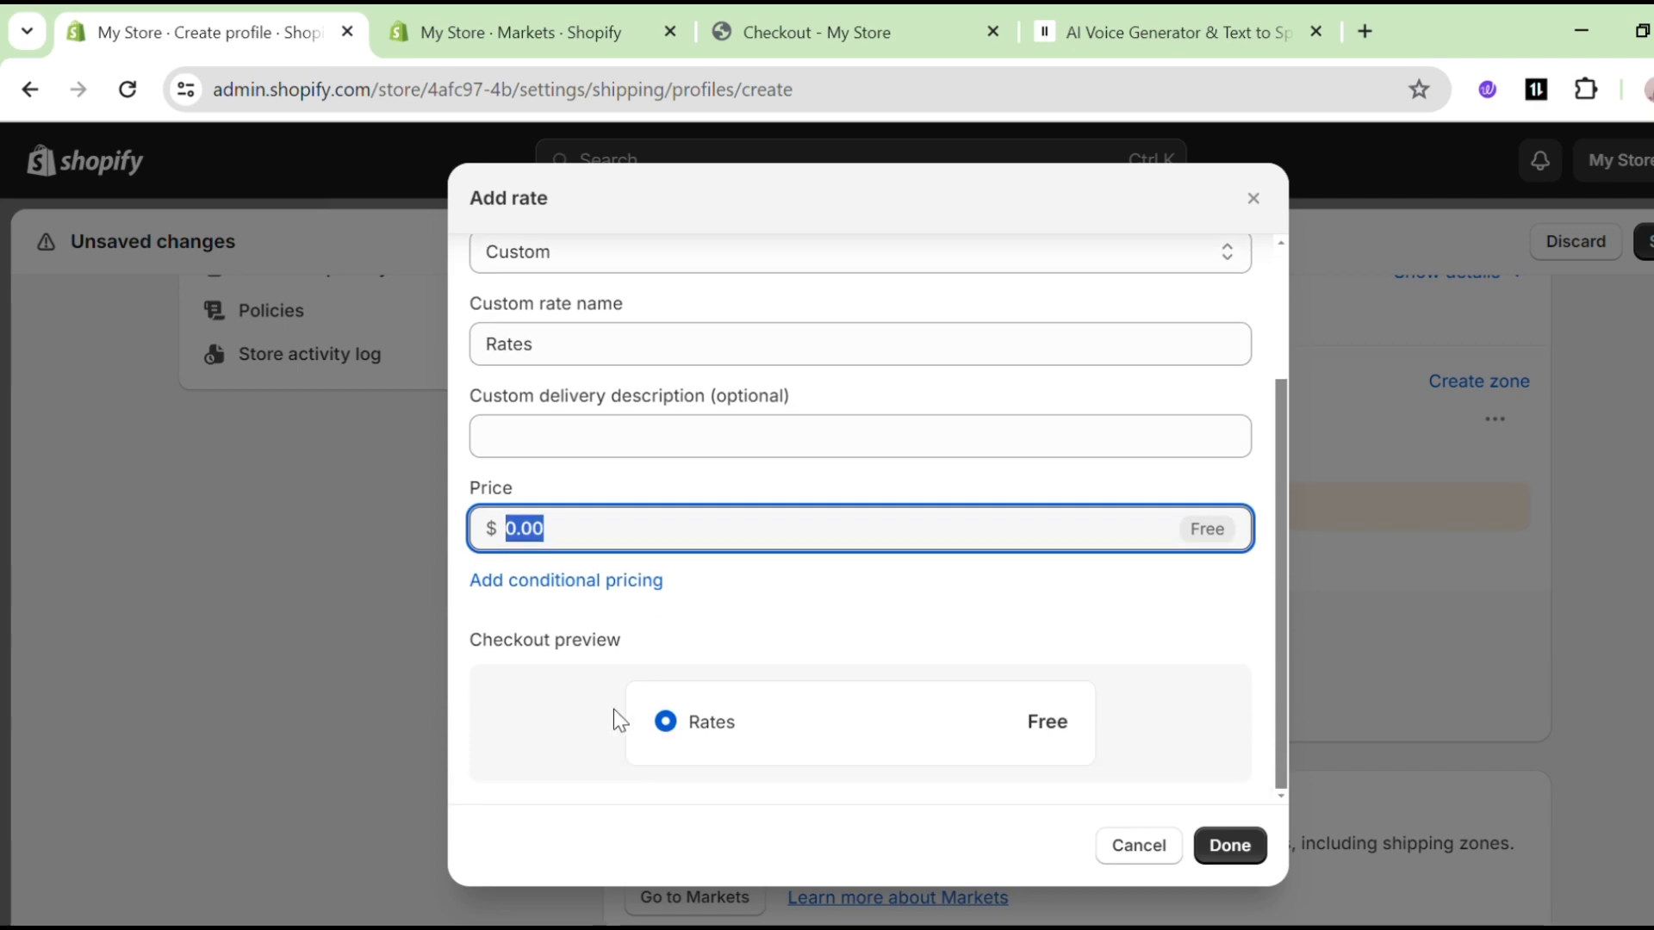
click(1241, 844)
Examine the International zone's active and inactive markets and the profile's shipping origins.
scroll(861, 548, down, 3)
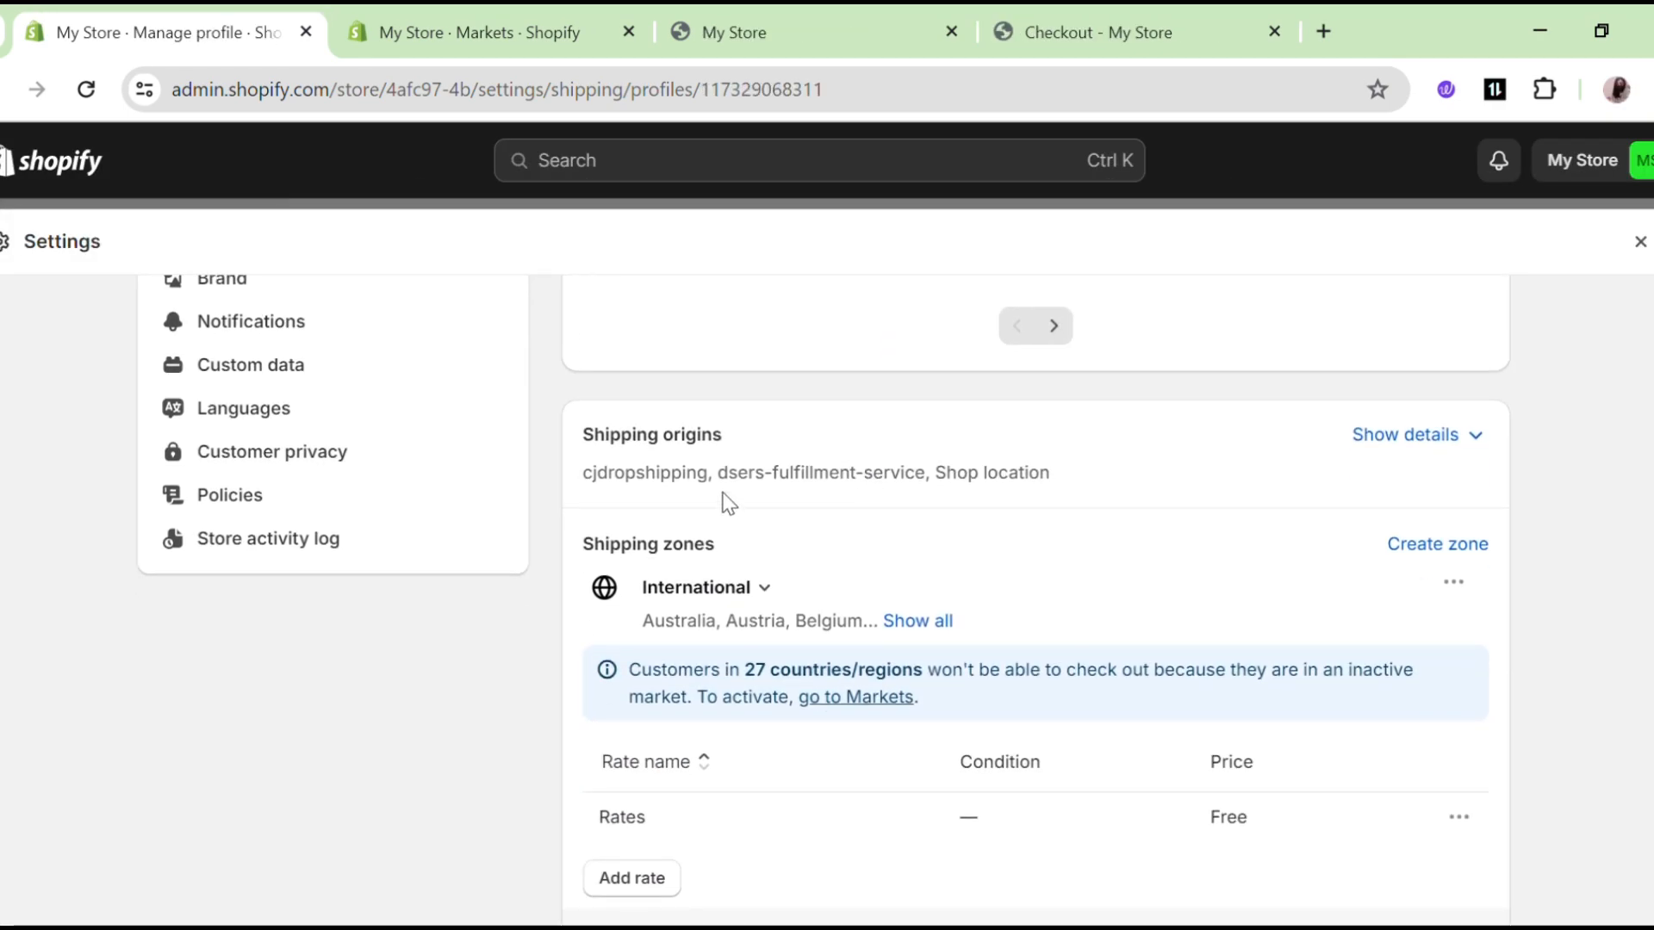
click(774, 595)
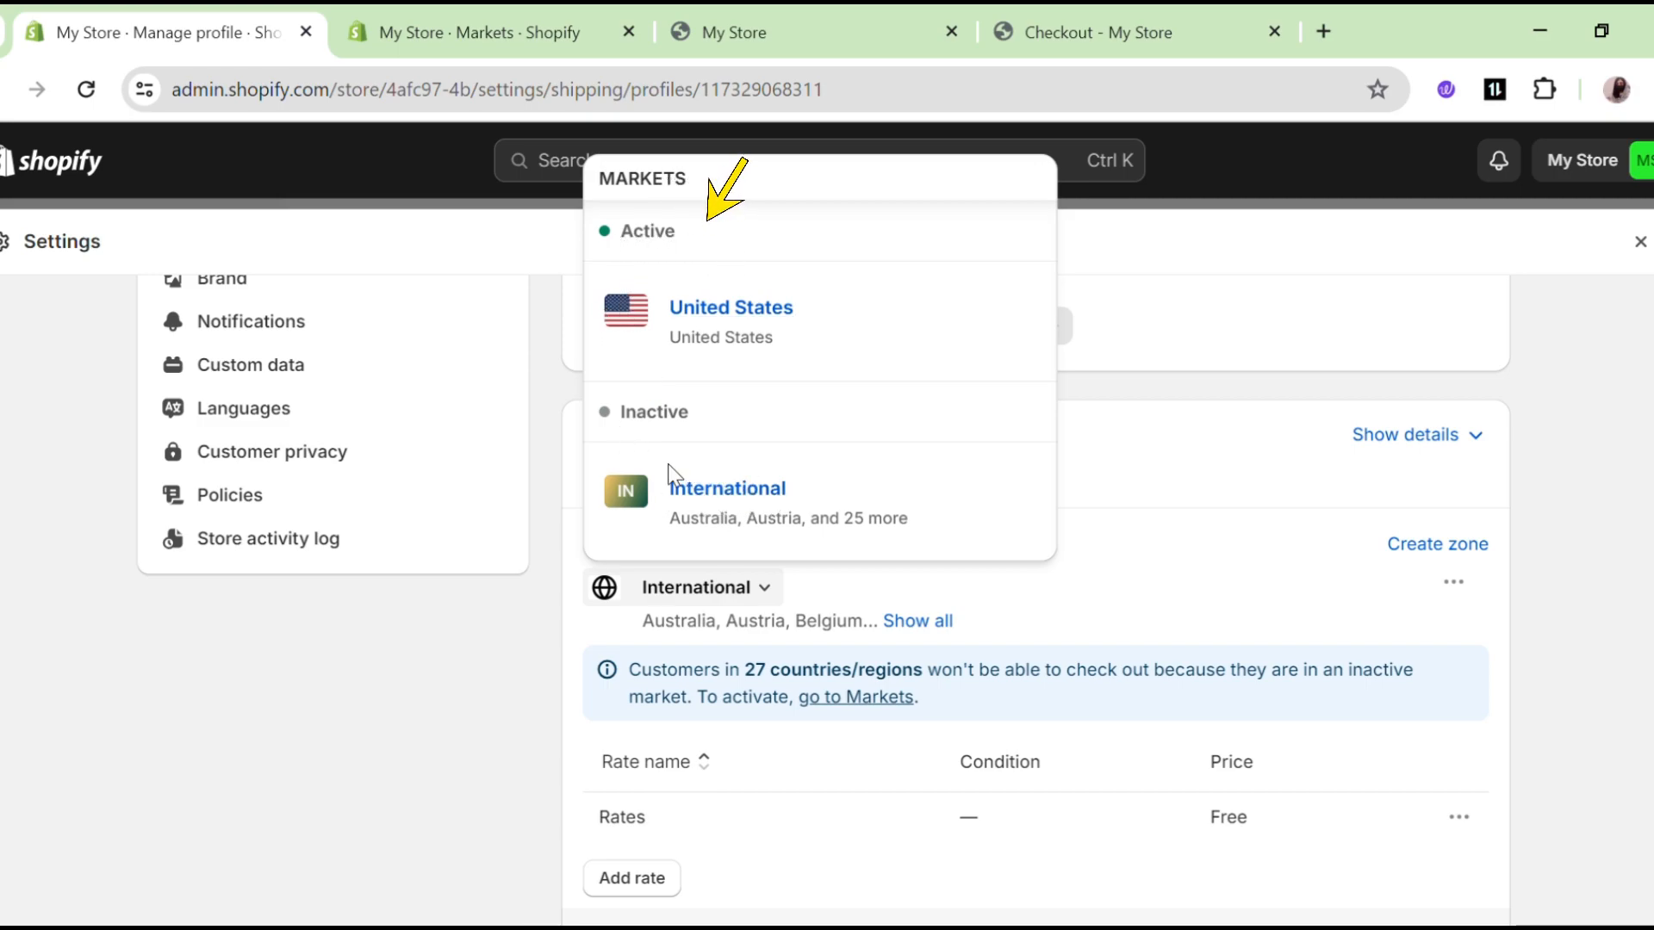
scroll(897, 630, up, 3)
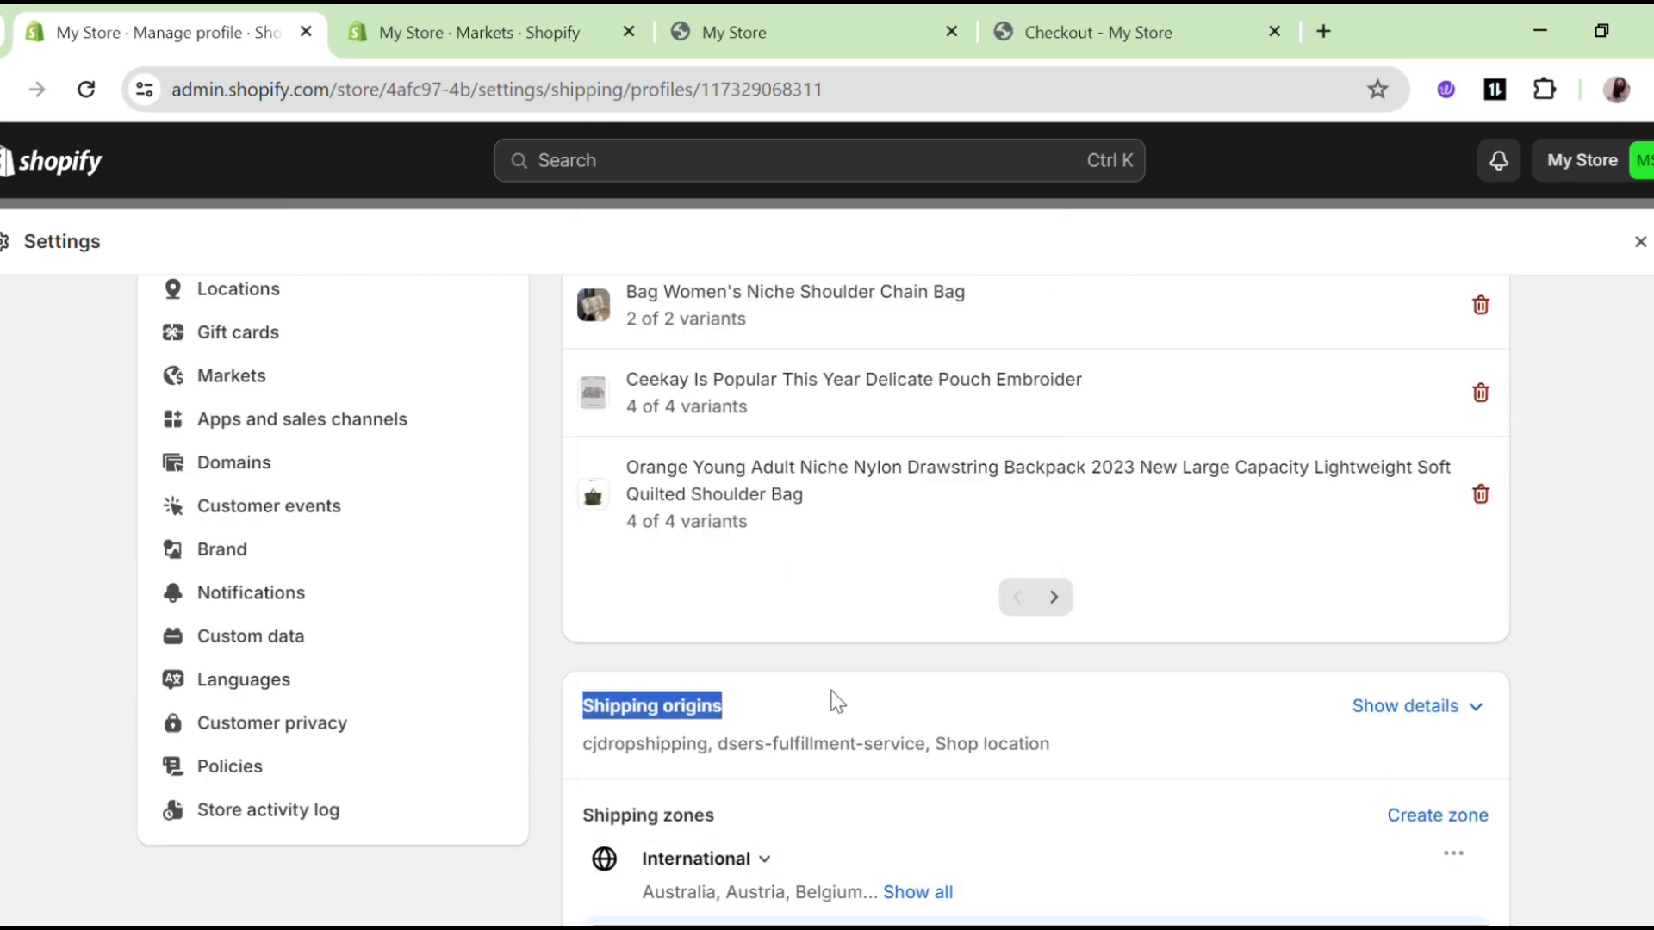
Open the store's Markets settings in a separate browser tab and go into the inactive International market.
click(1146, 664)
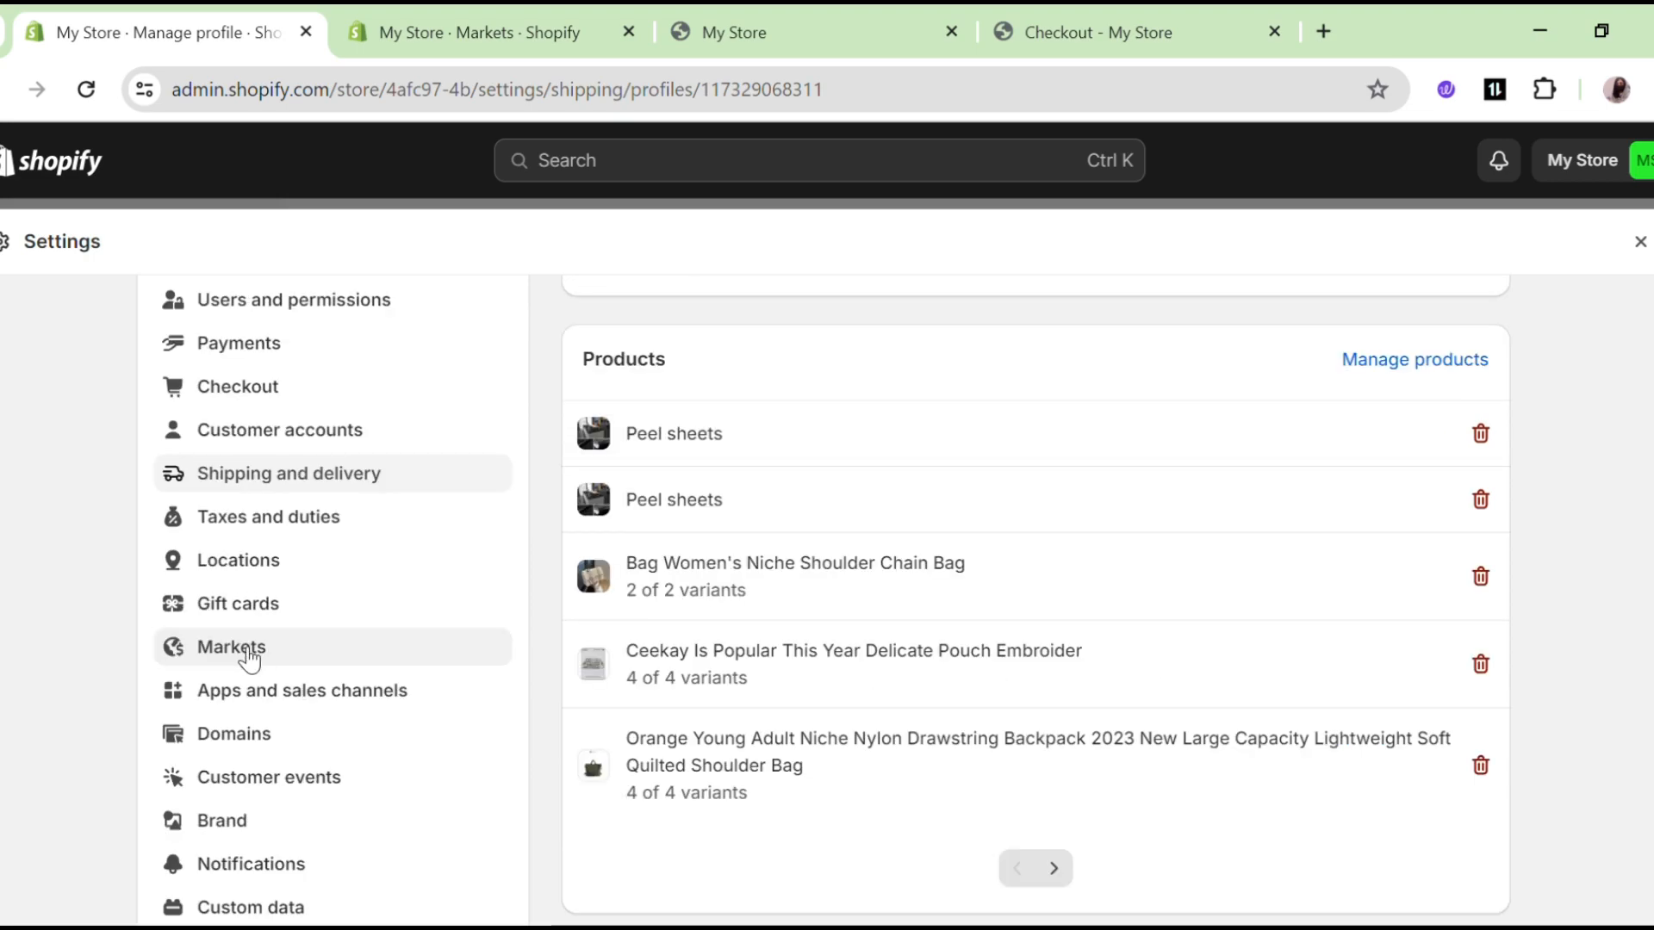
middle_click(242, 655)
click(644, 13)
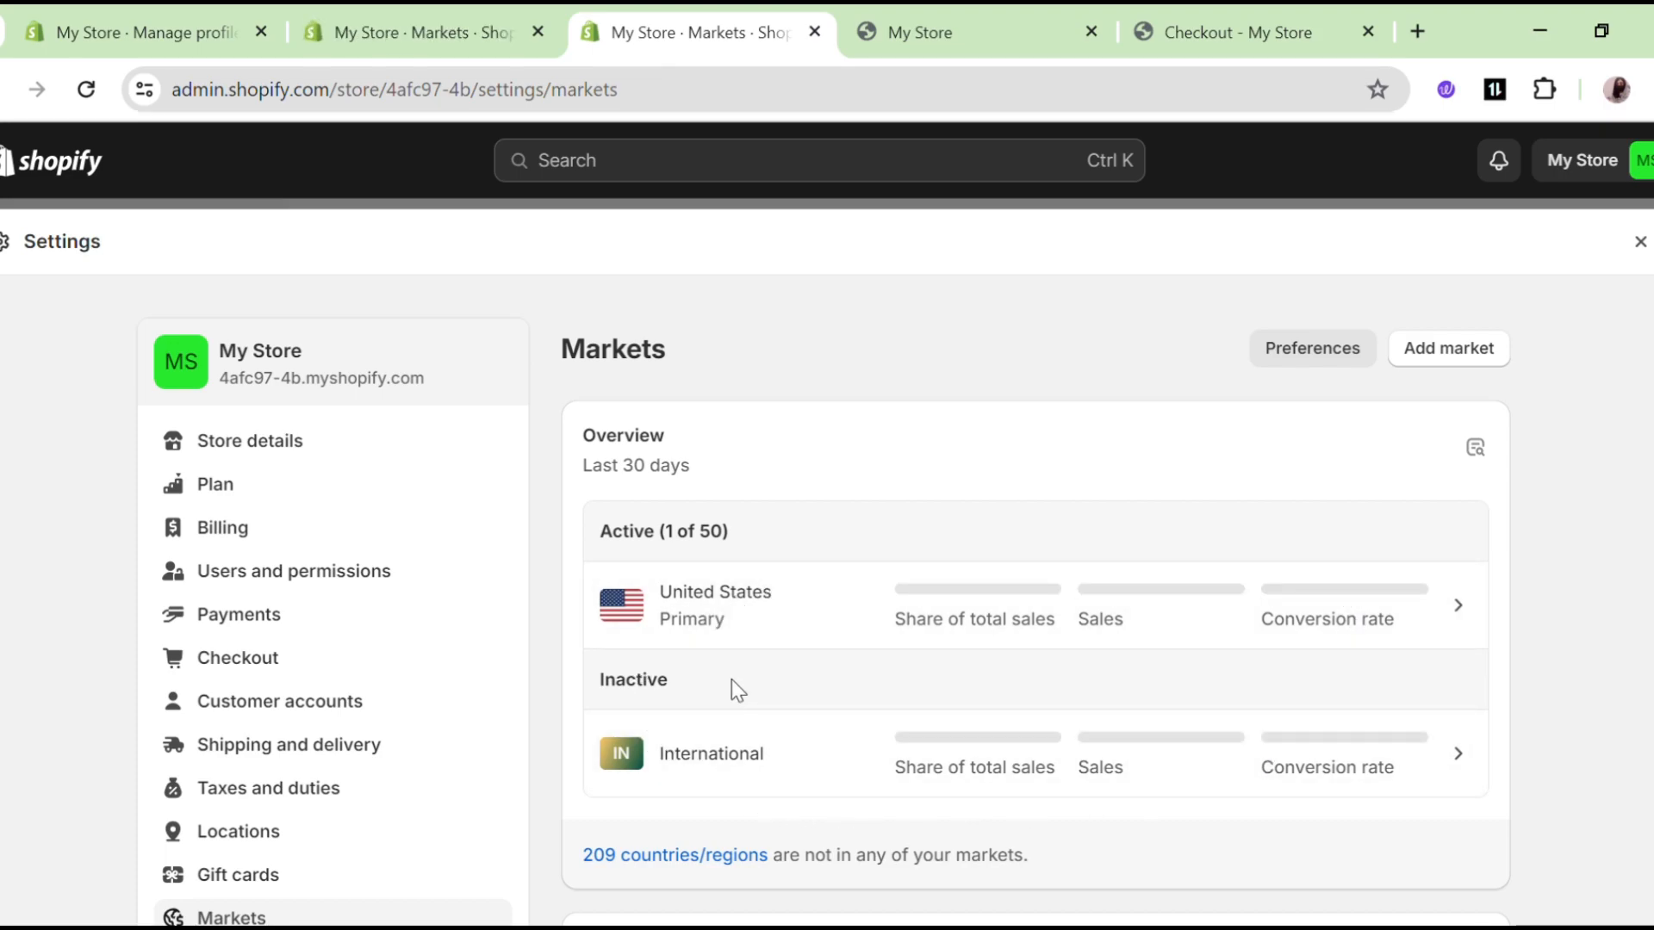
double_click(615, 689)
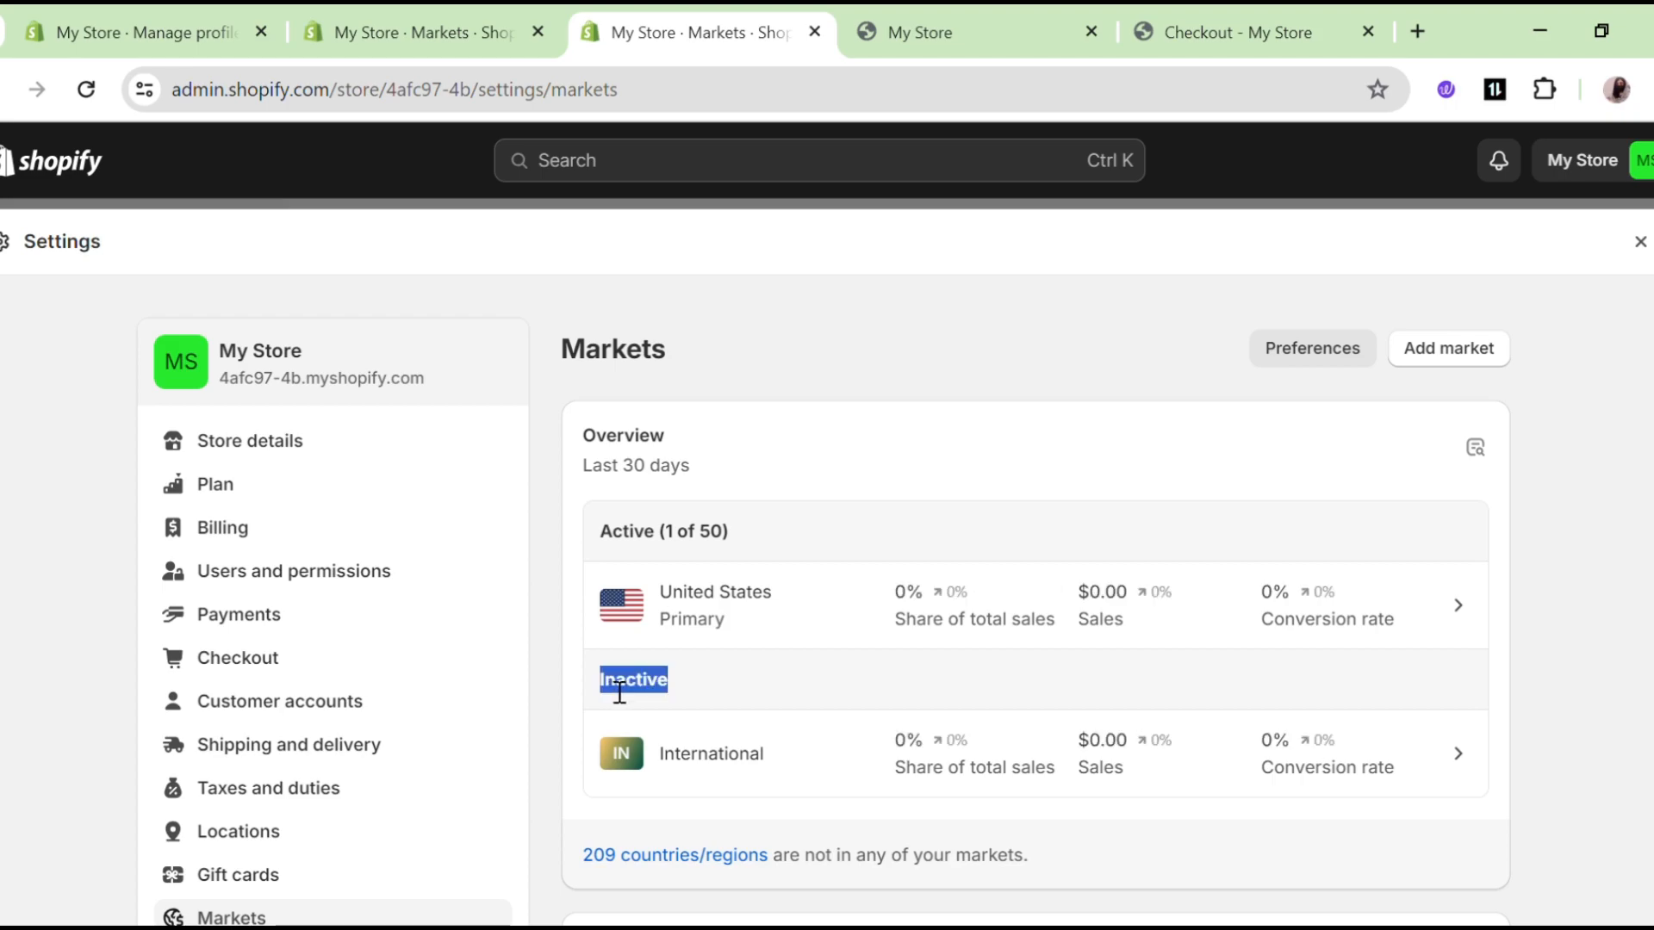
click(1460, 759)
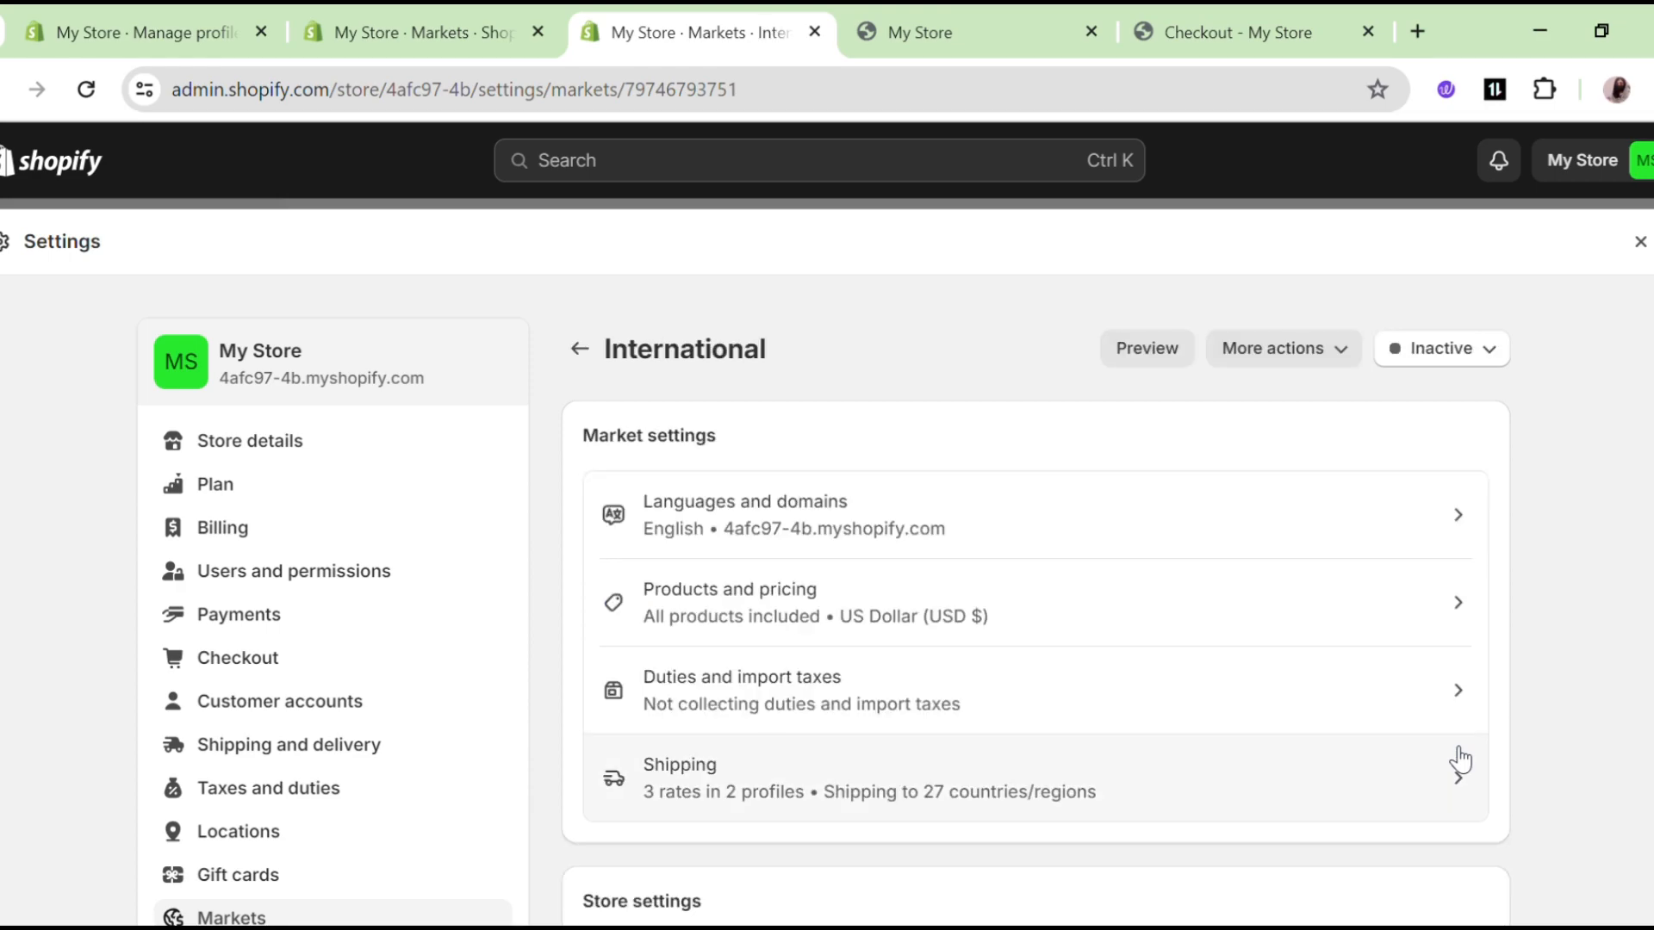
Set the International market's status to Active, save the change and return to the markets list.
scroll(738, 735, down, 3)
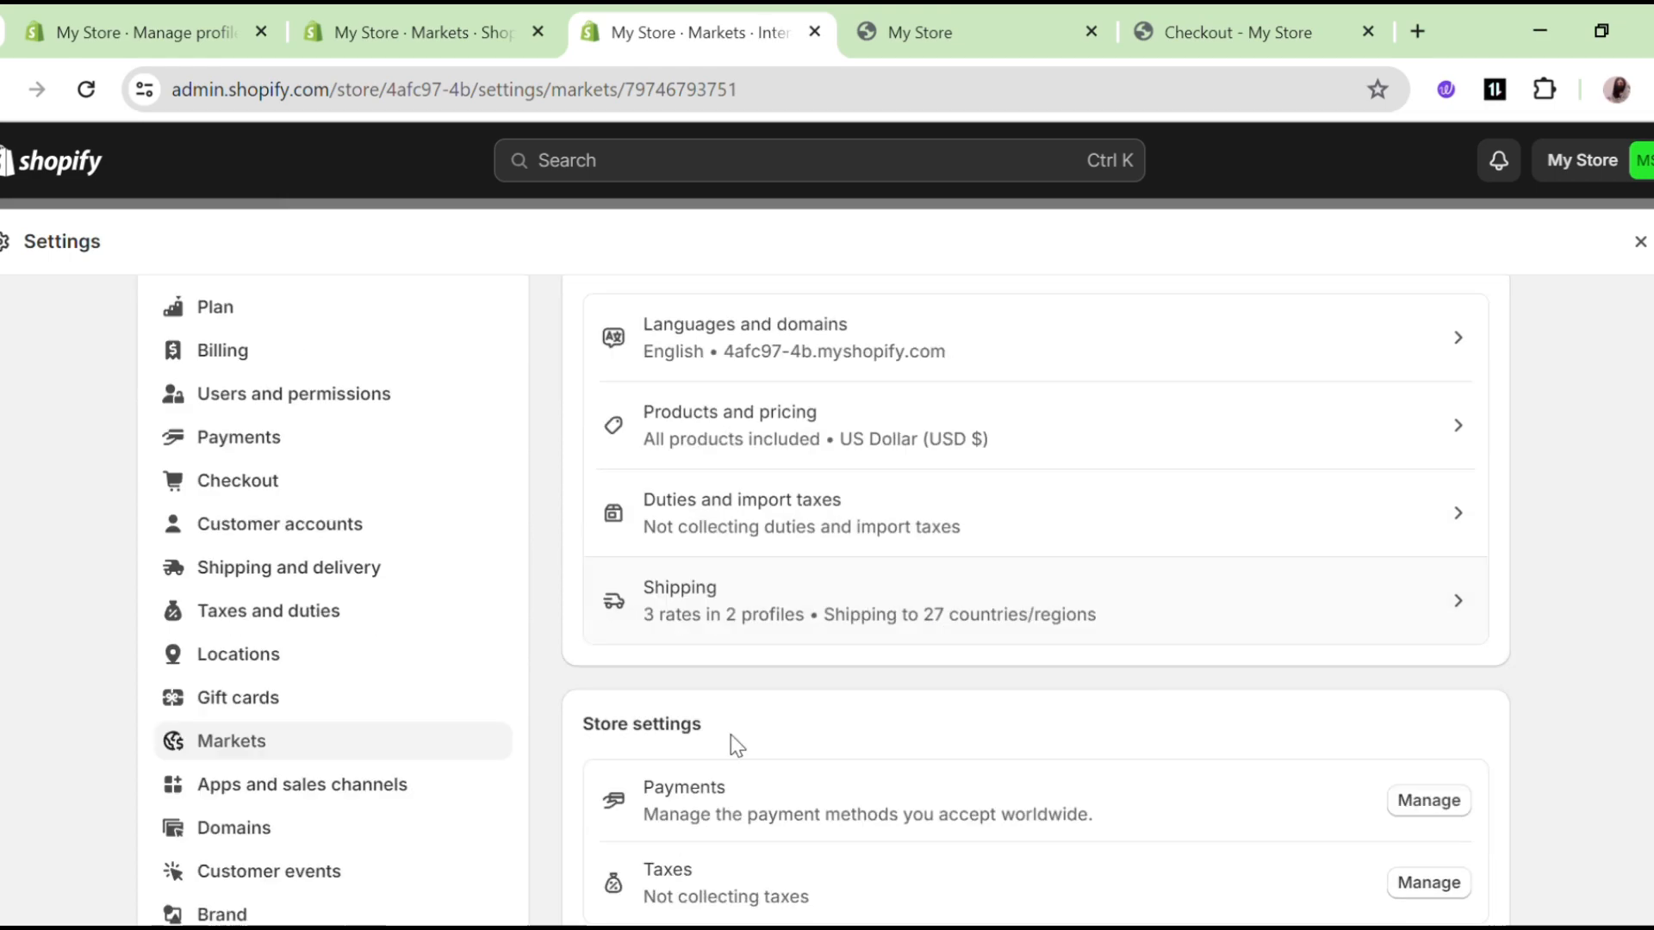
scroll(733, 827, down, 3)
scroll(1439, 698, up, 6)
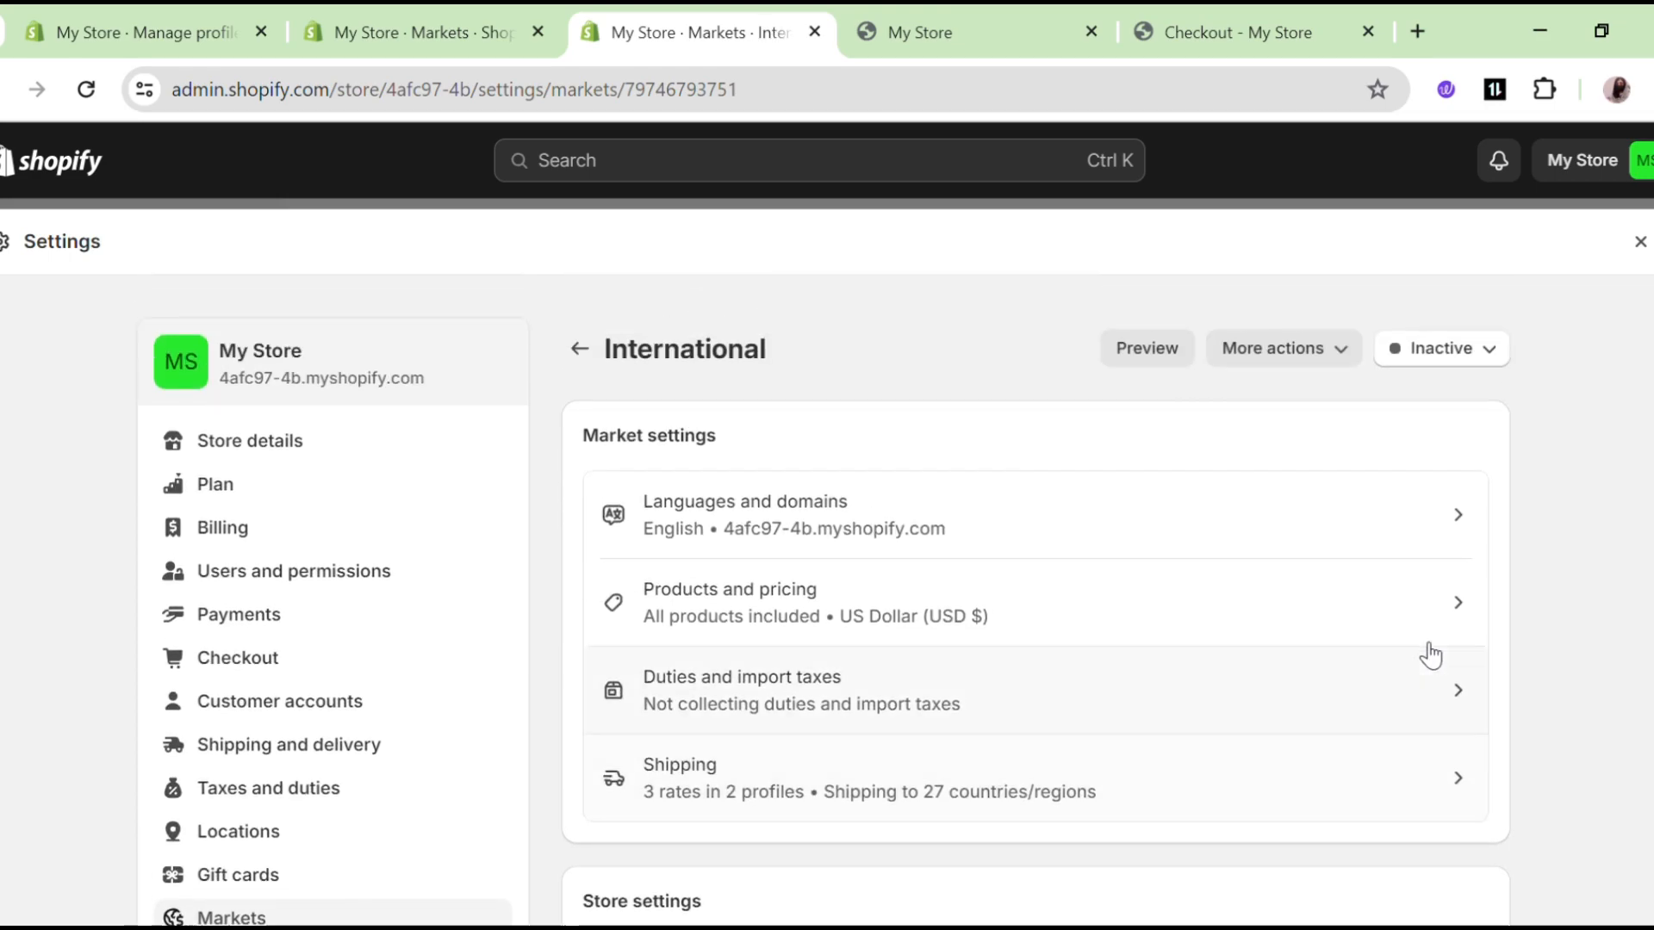
click(1487, 351)
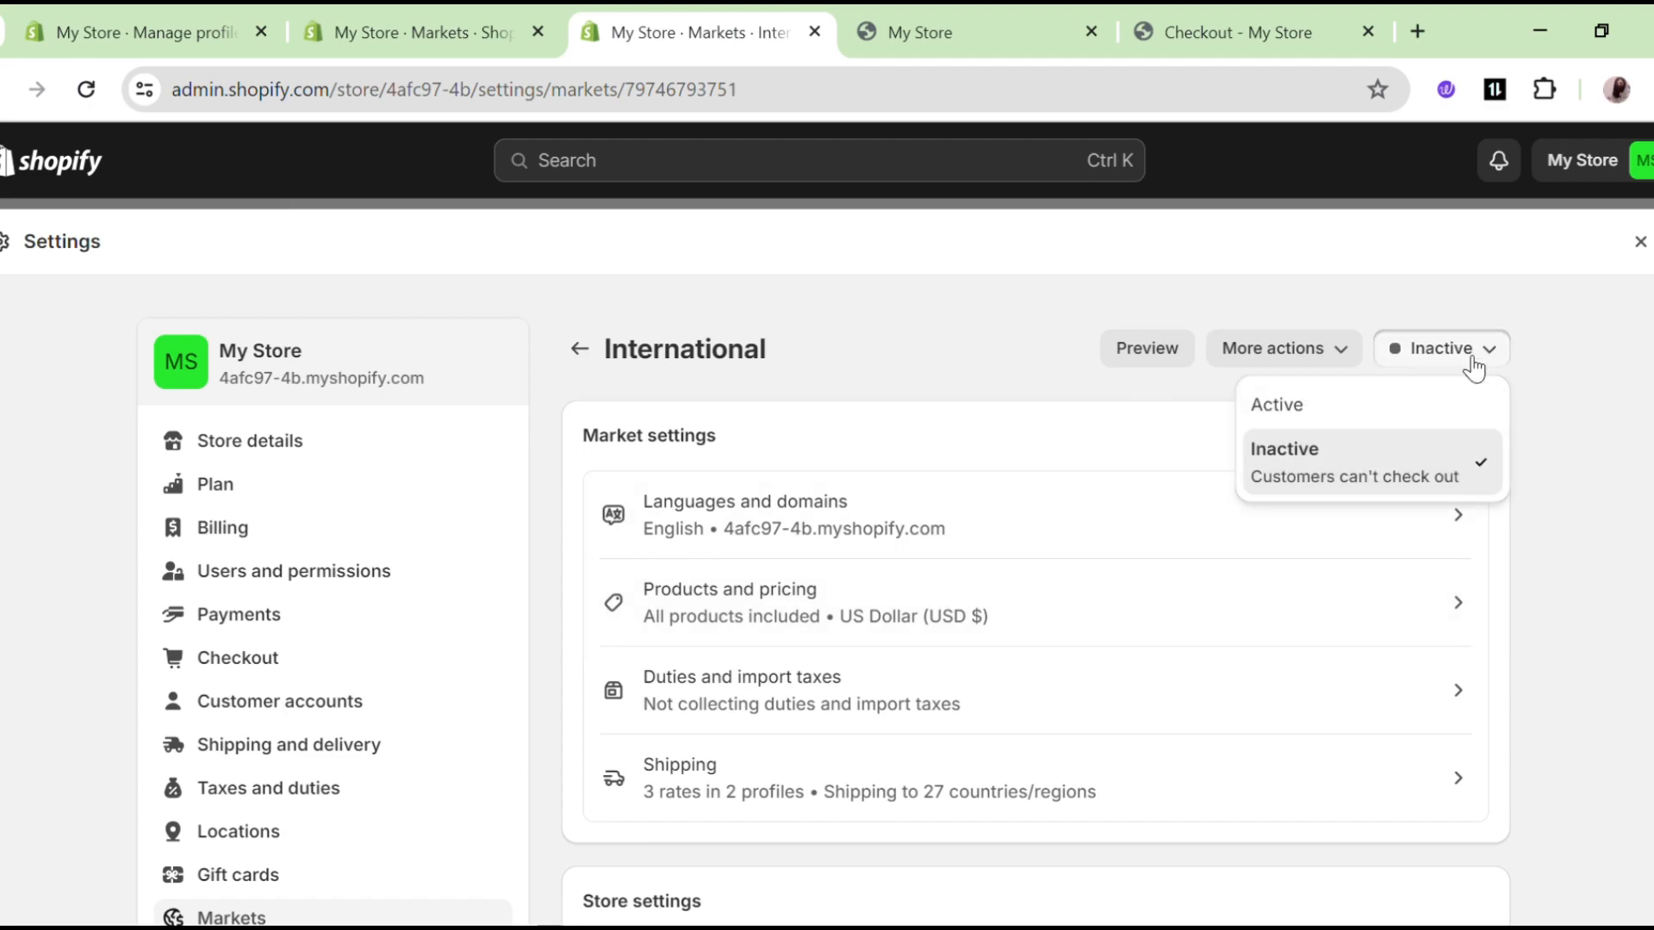
click(1310, 413)
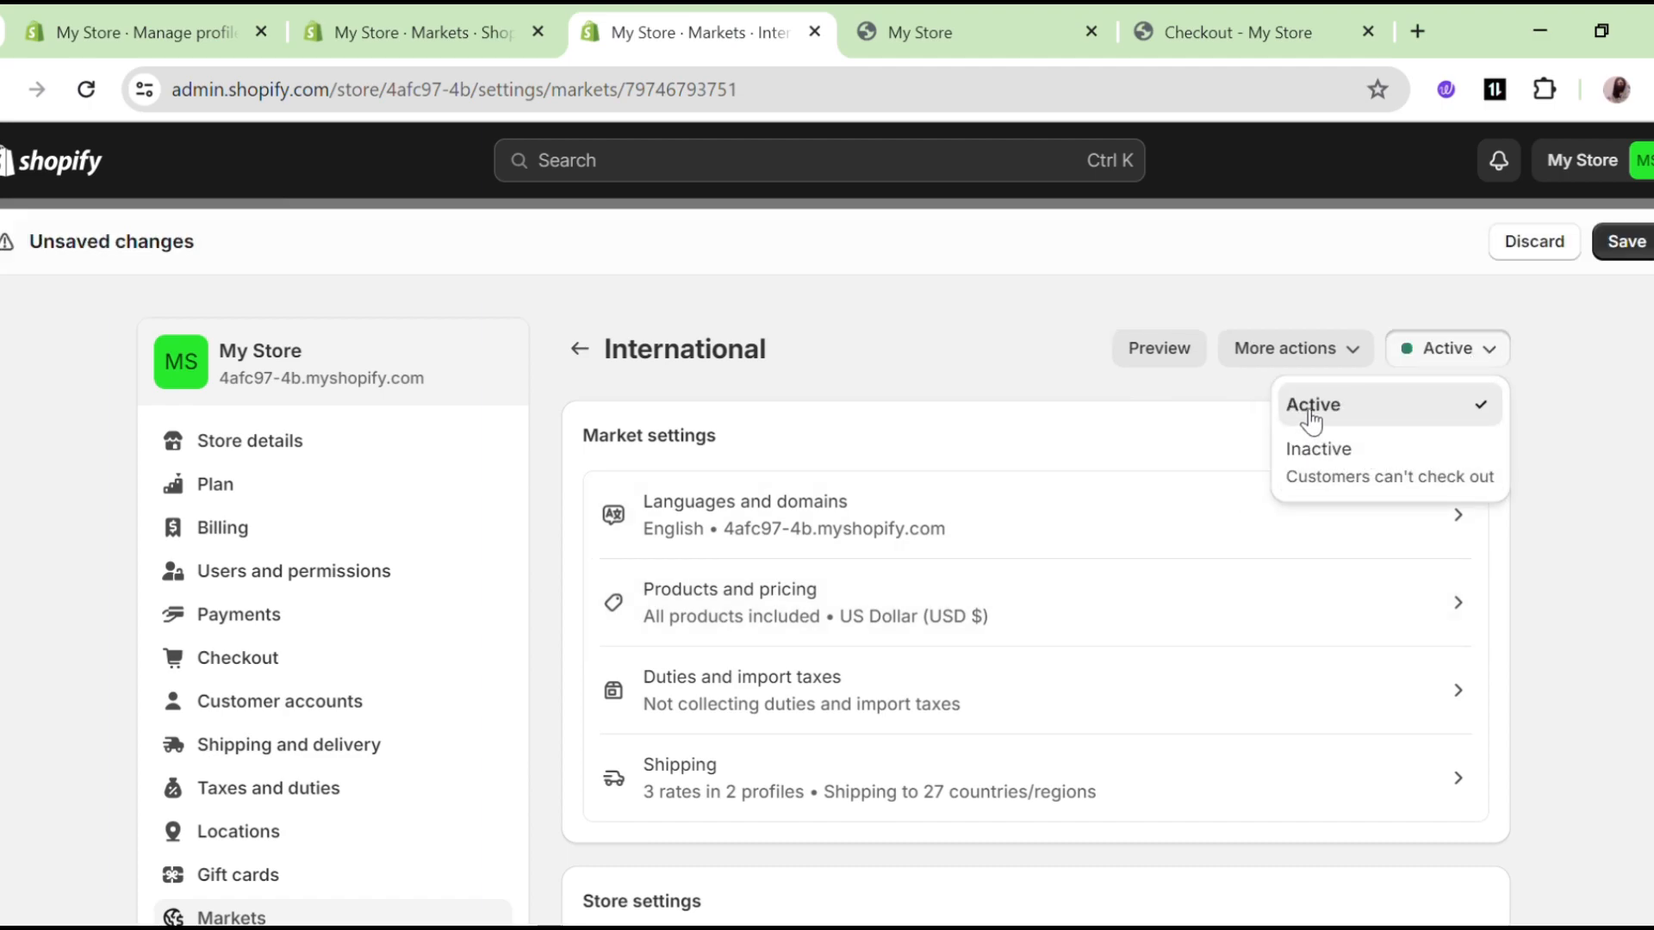
click(1632, 246)
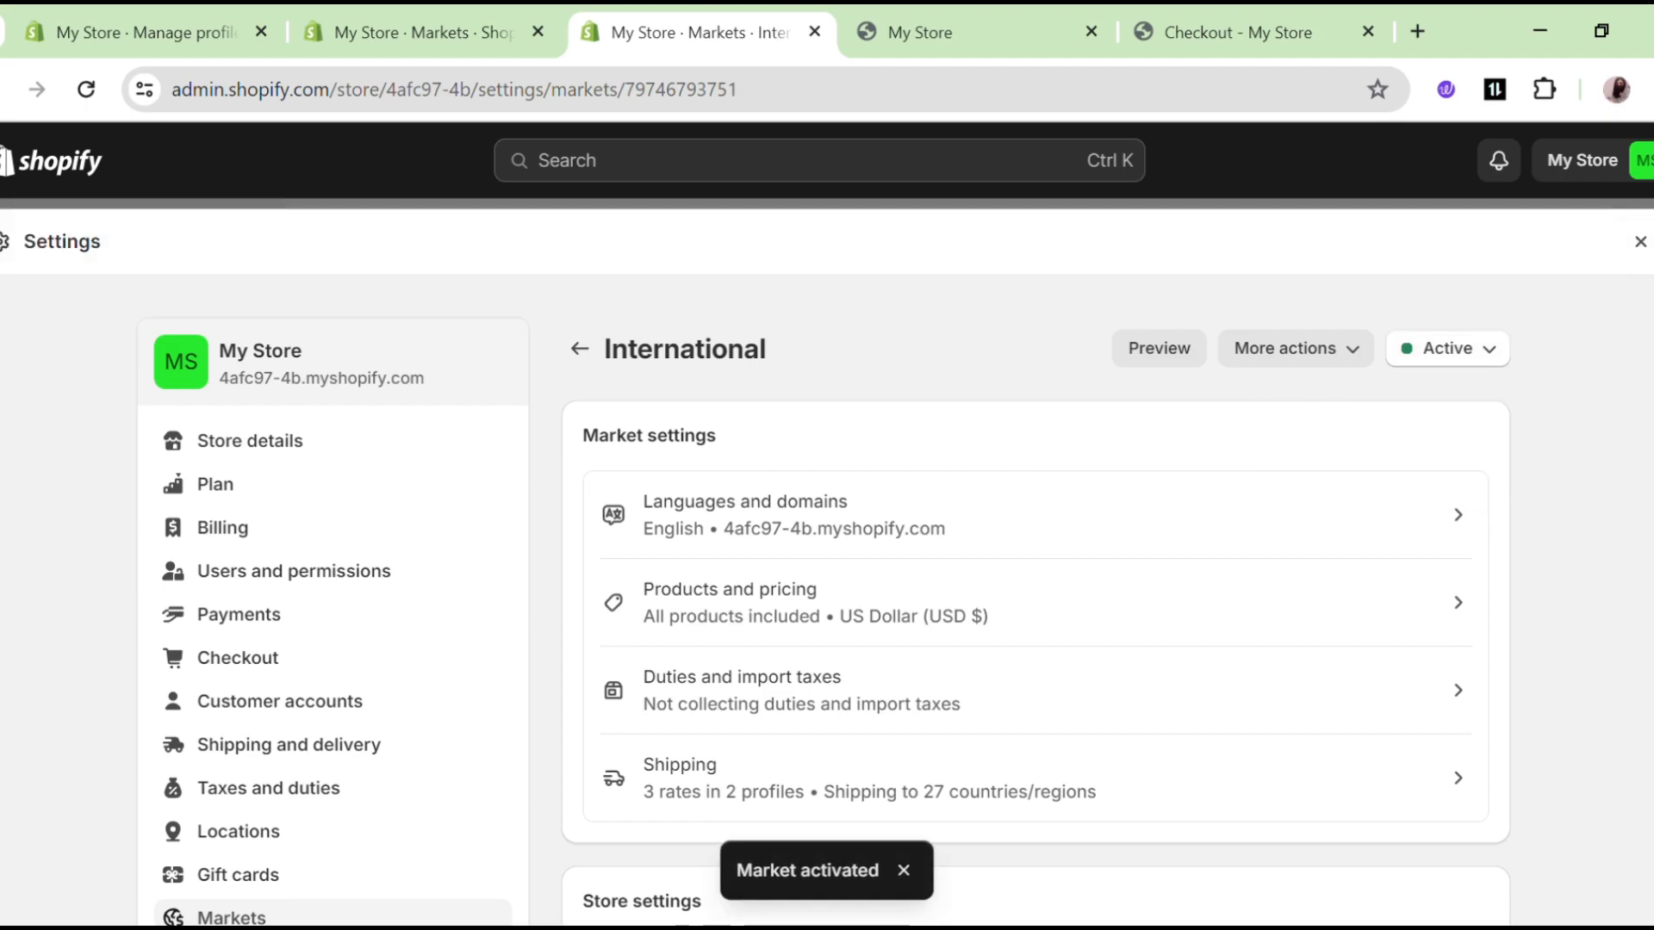
click(580, 349)
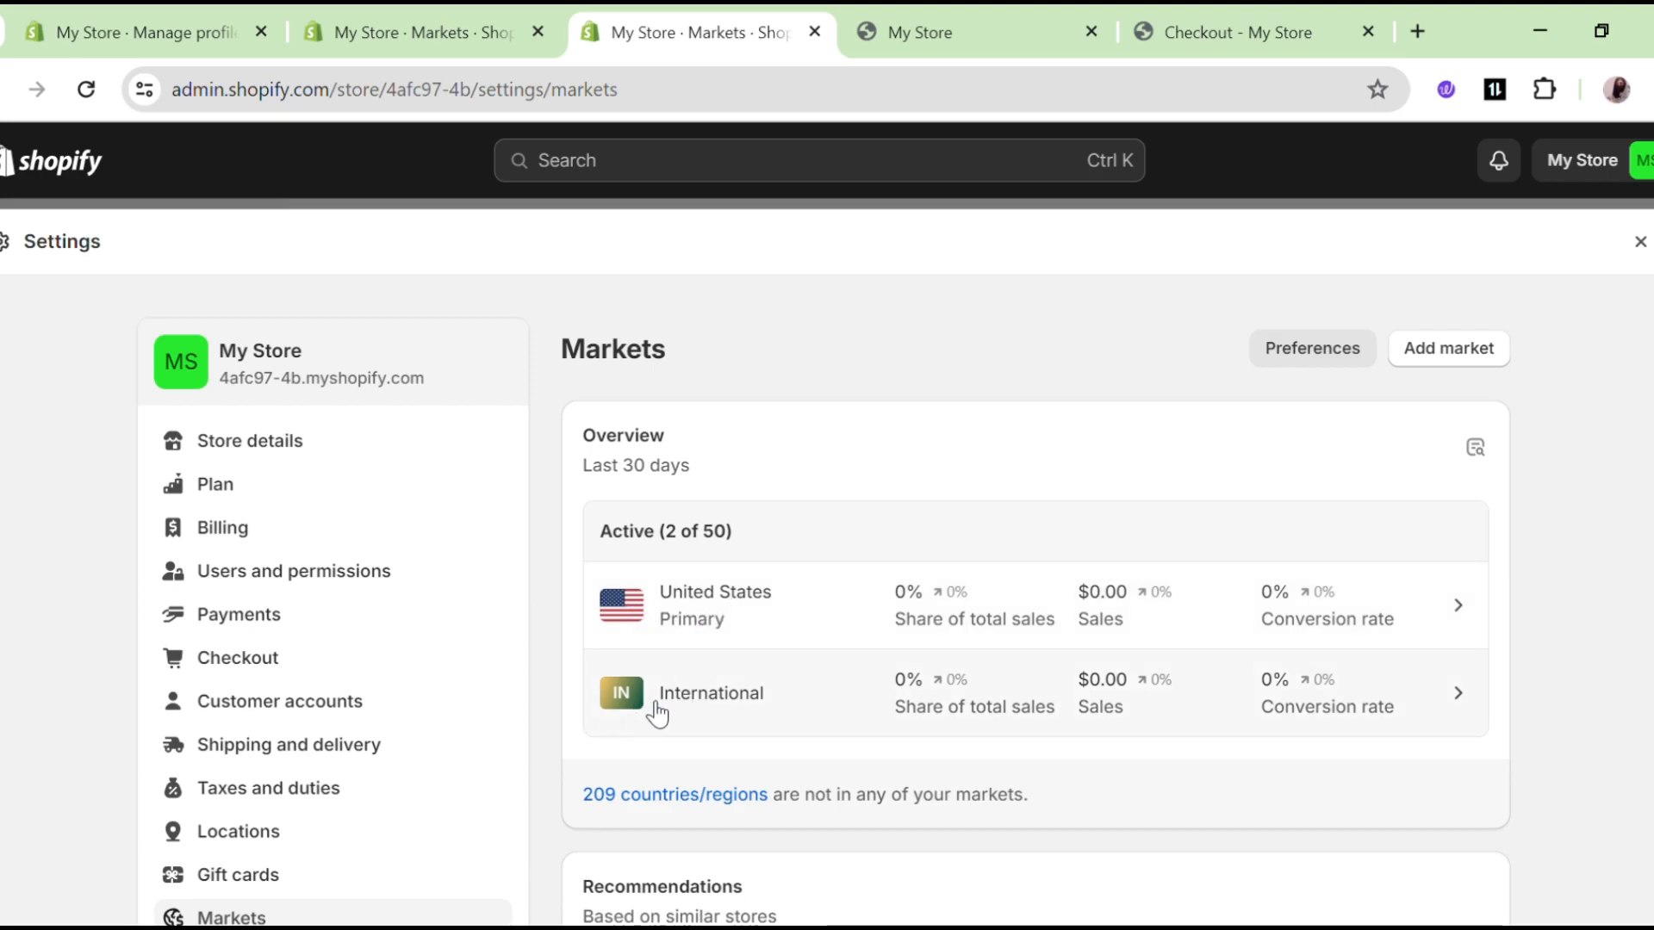
Return to the shipping profile and check which markets the International zone covers.
key(ctrl+1)
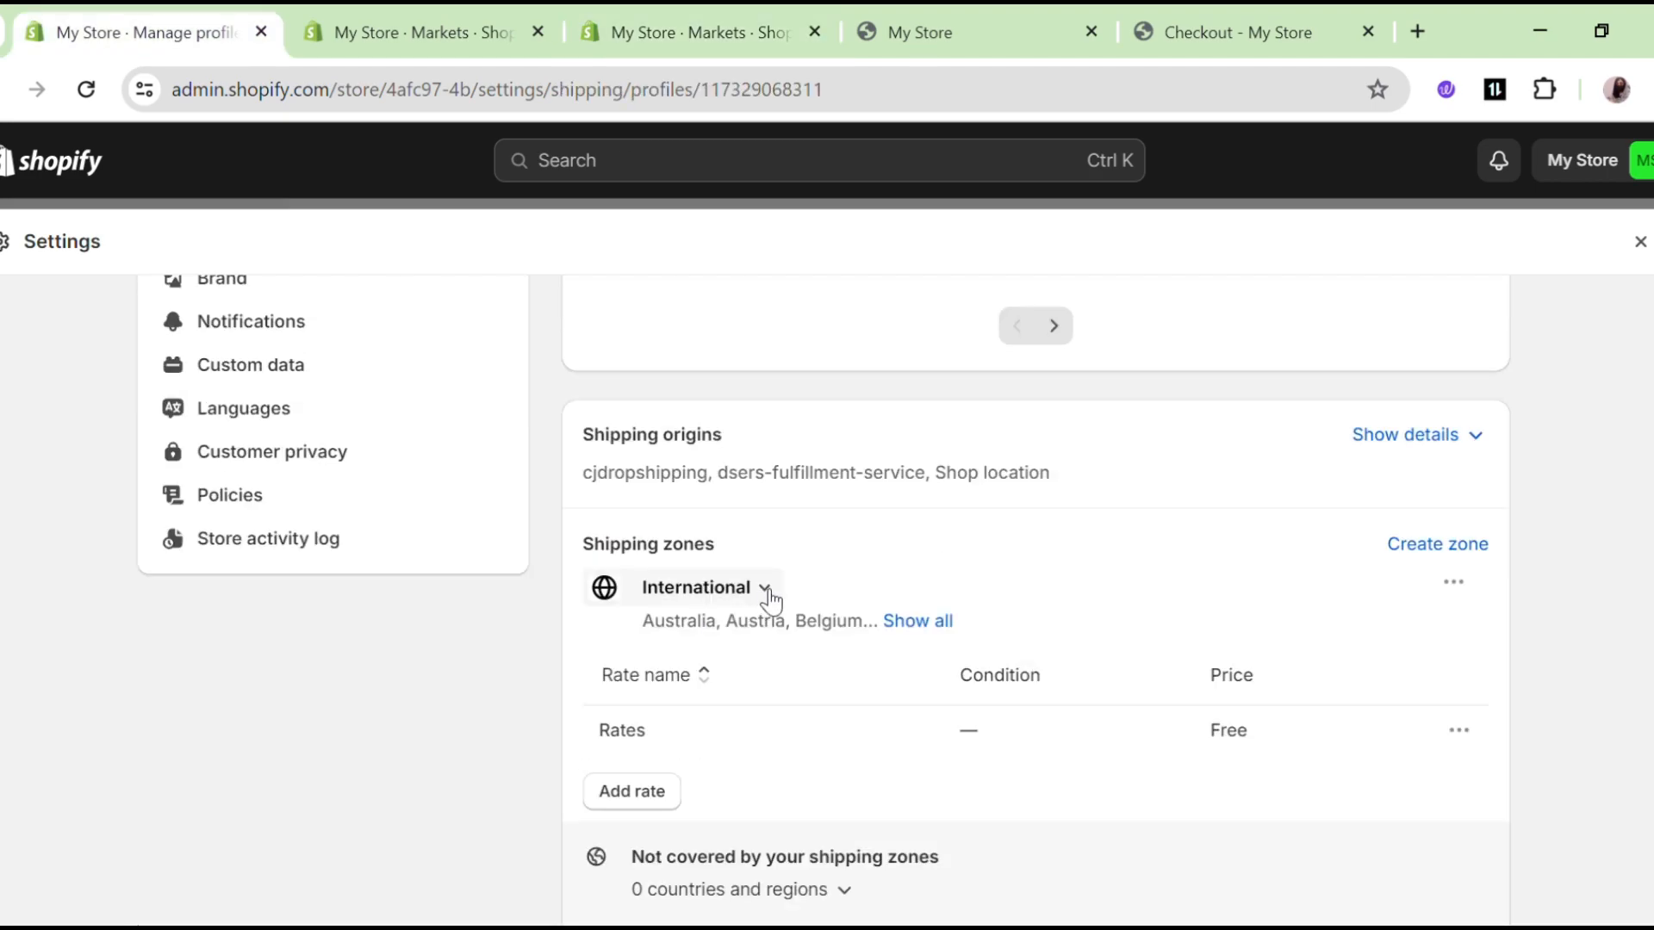
click(764, 592)
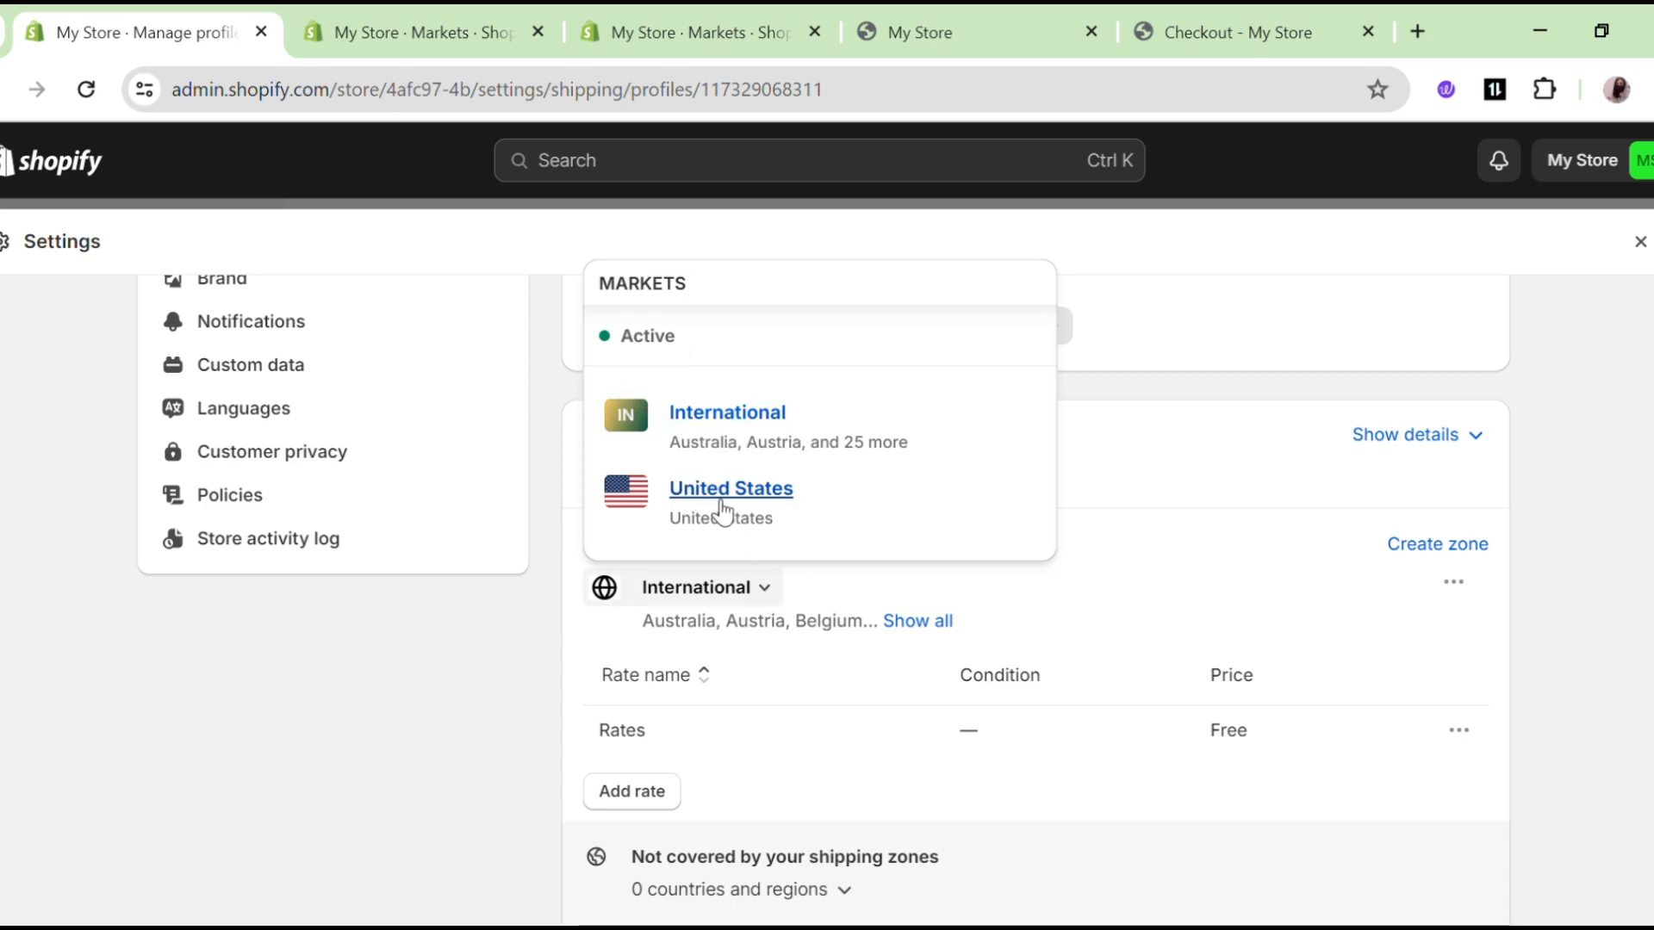
click(1544, 405)
scroll(1145, 498, up, 5)
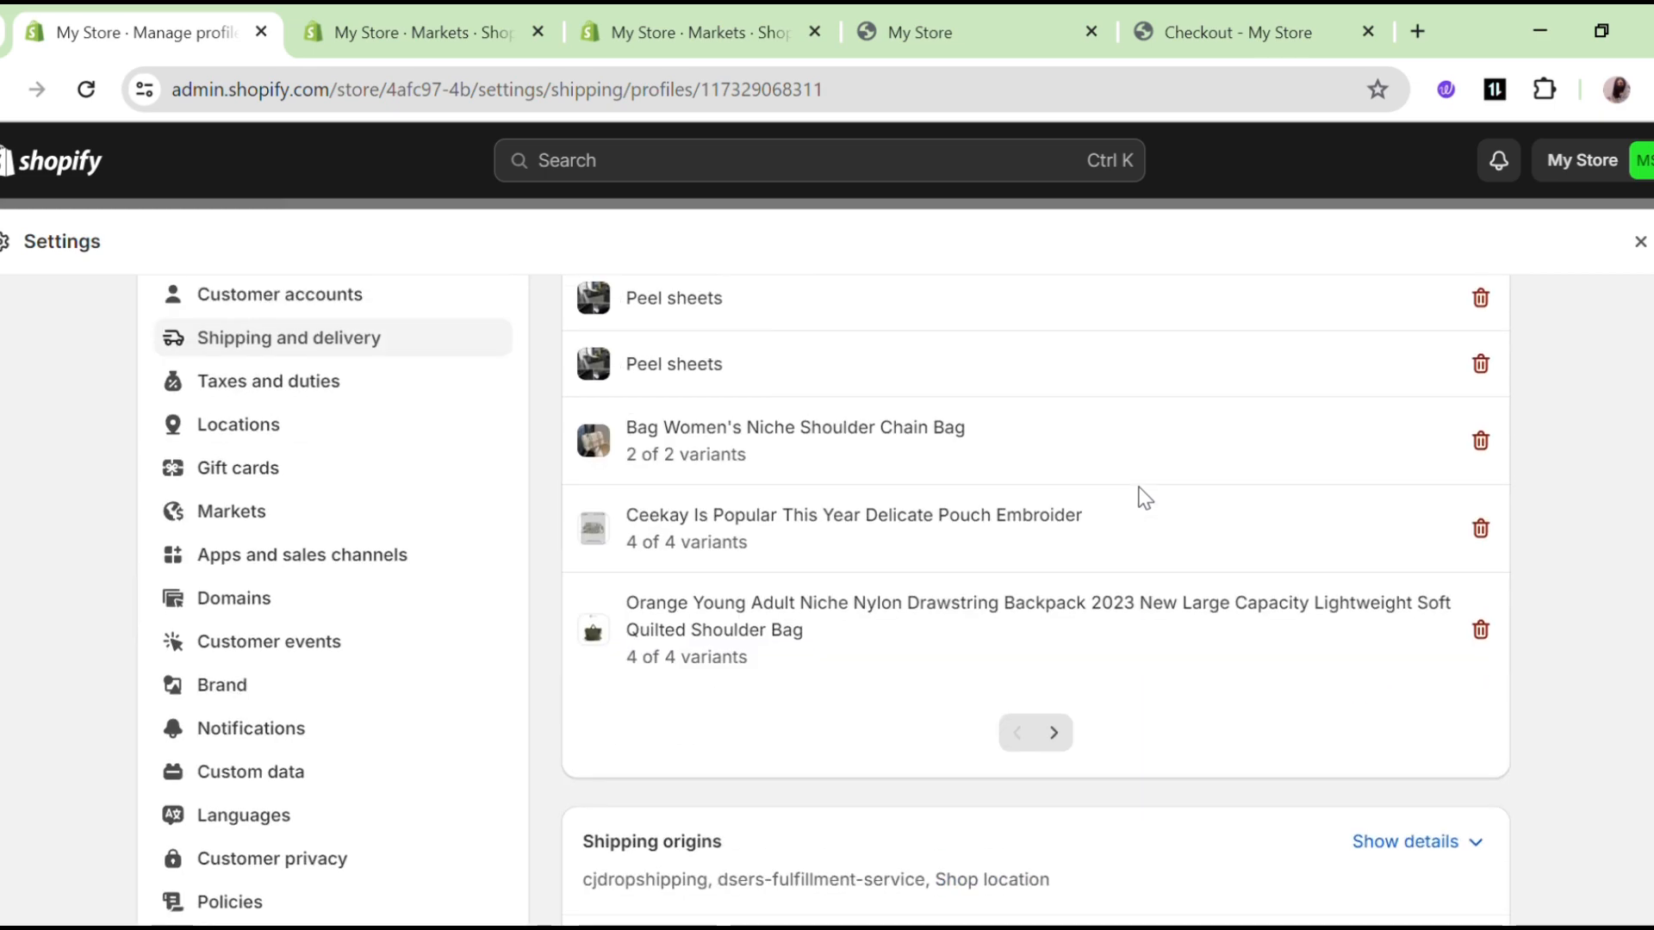
scroll(1145, 498, up, 5)
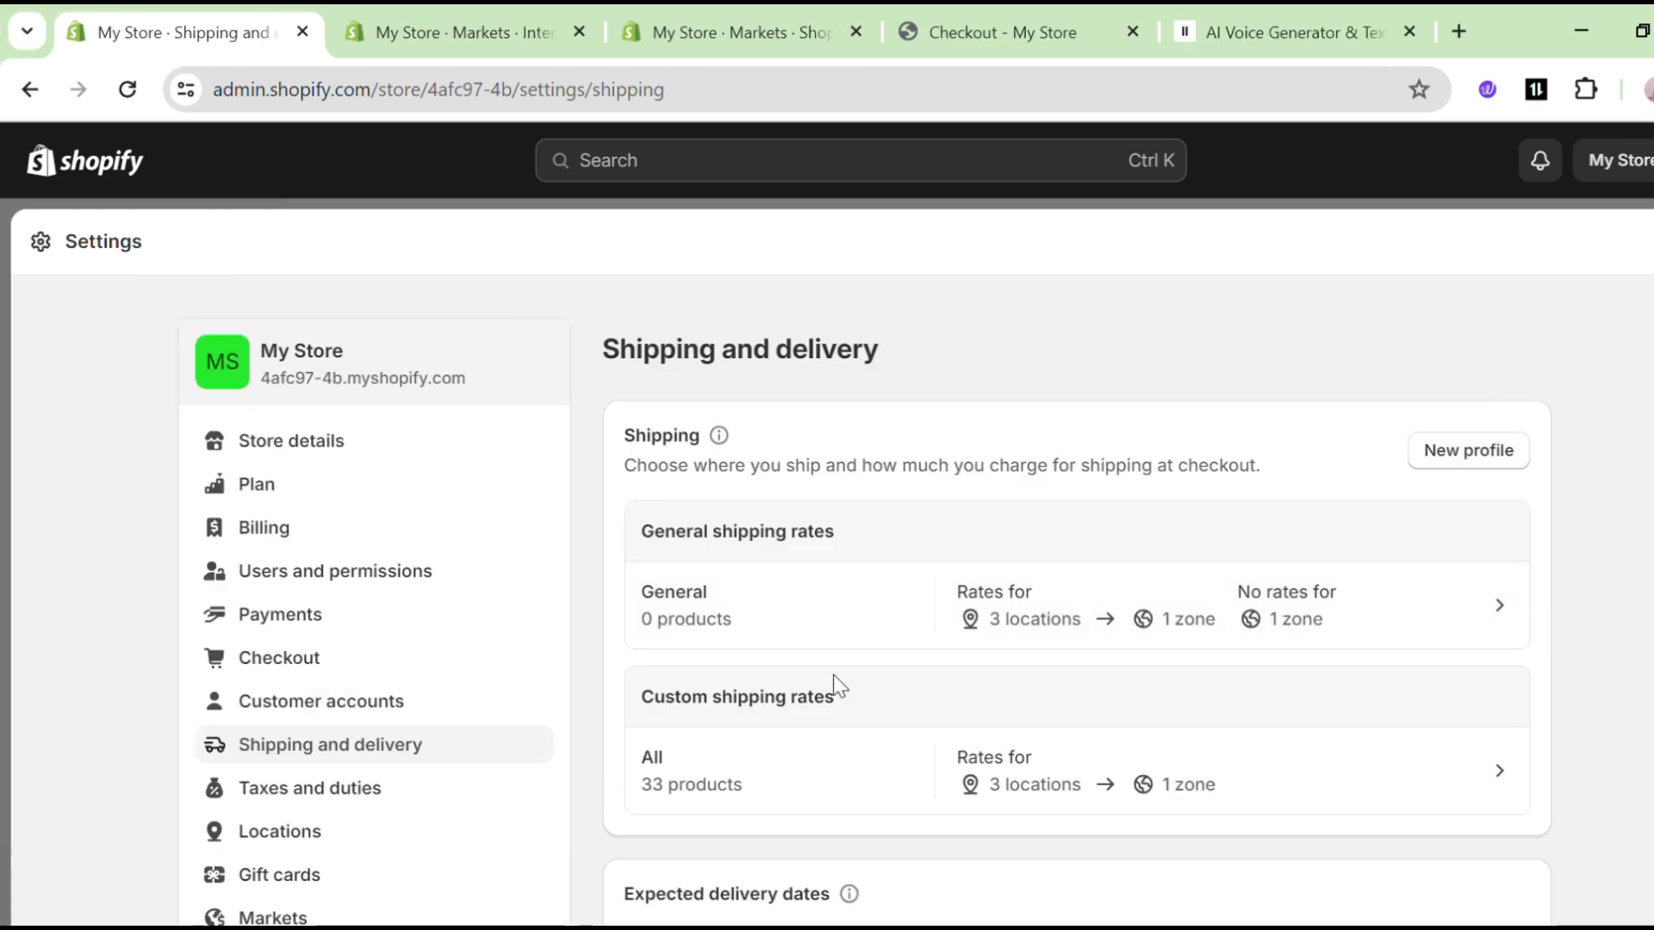
Turn on manual delivery dates at checkout in the shipping settings, choose an order processing time and save.
scroll(834, 675, down, 6)
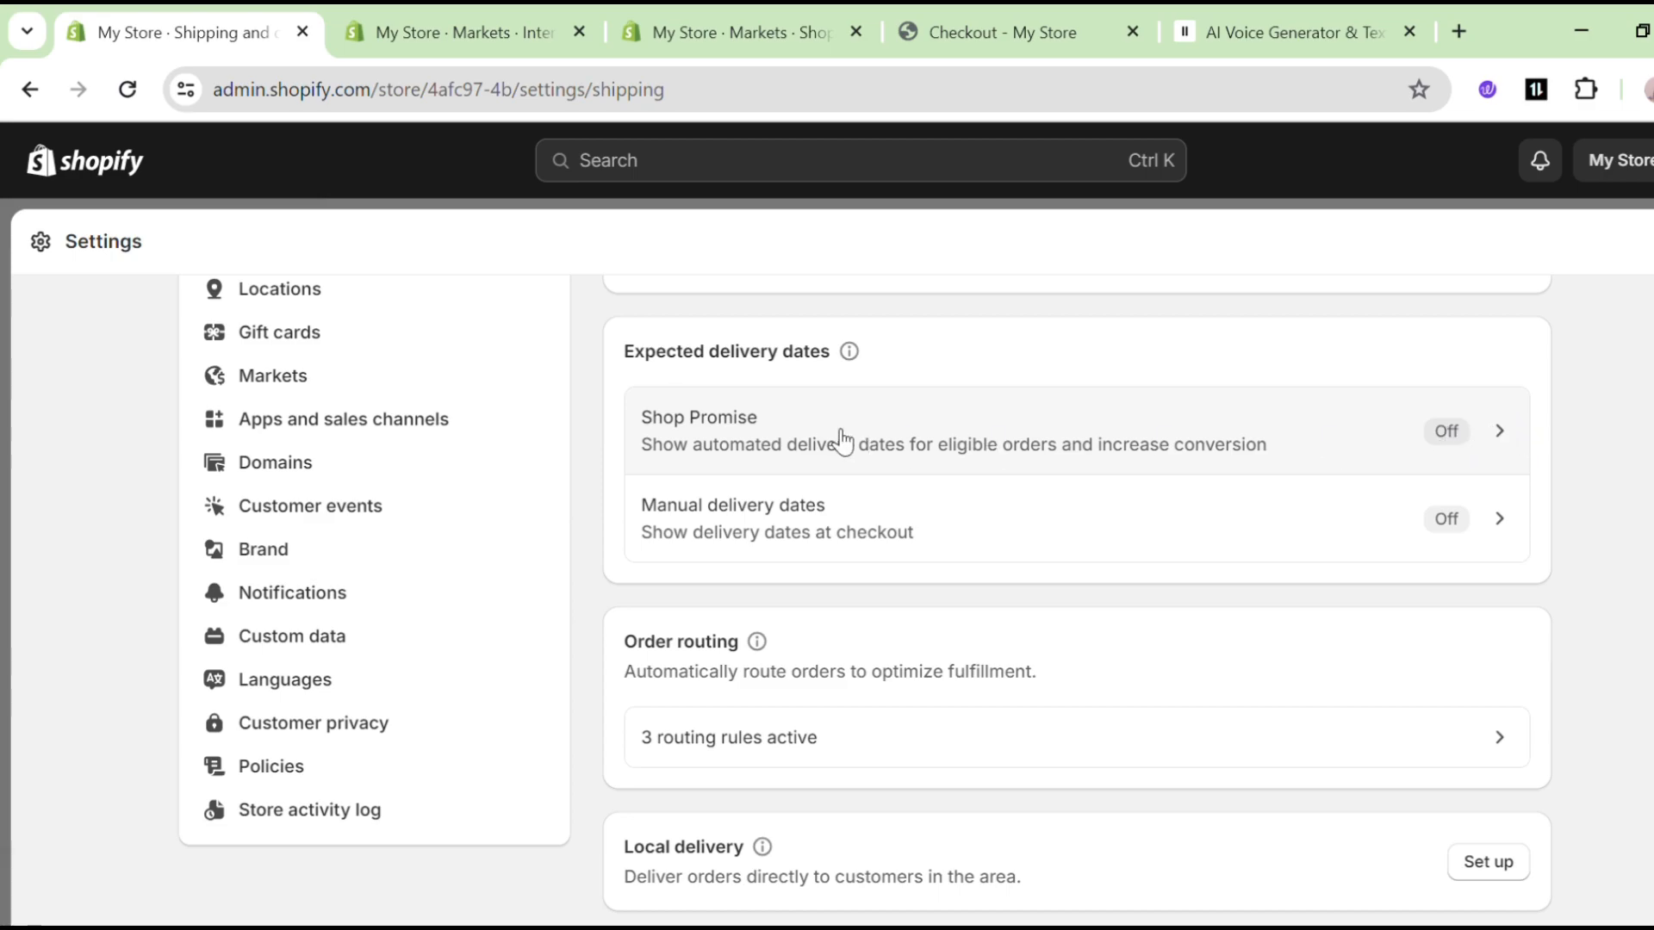
click(1500, 521)
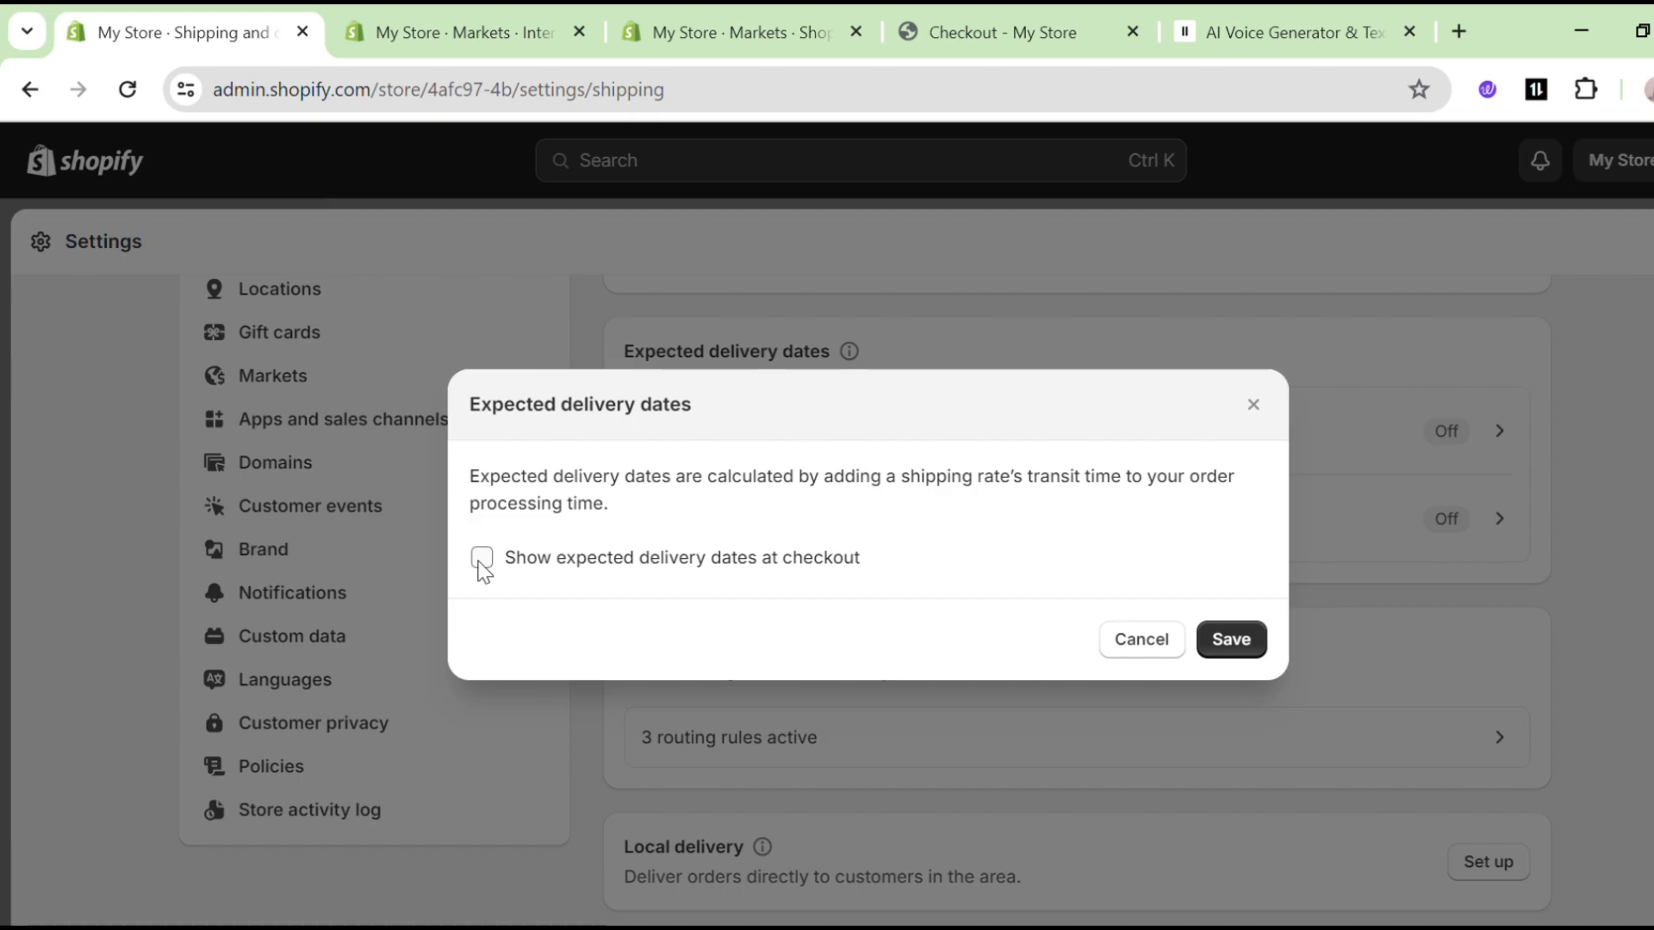
click(476, 564)
click(1238, 602)
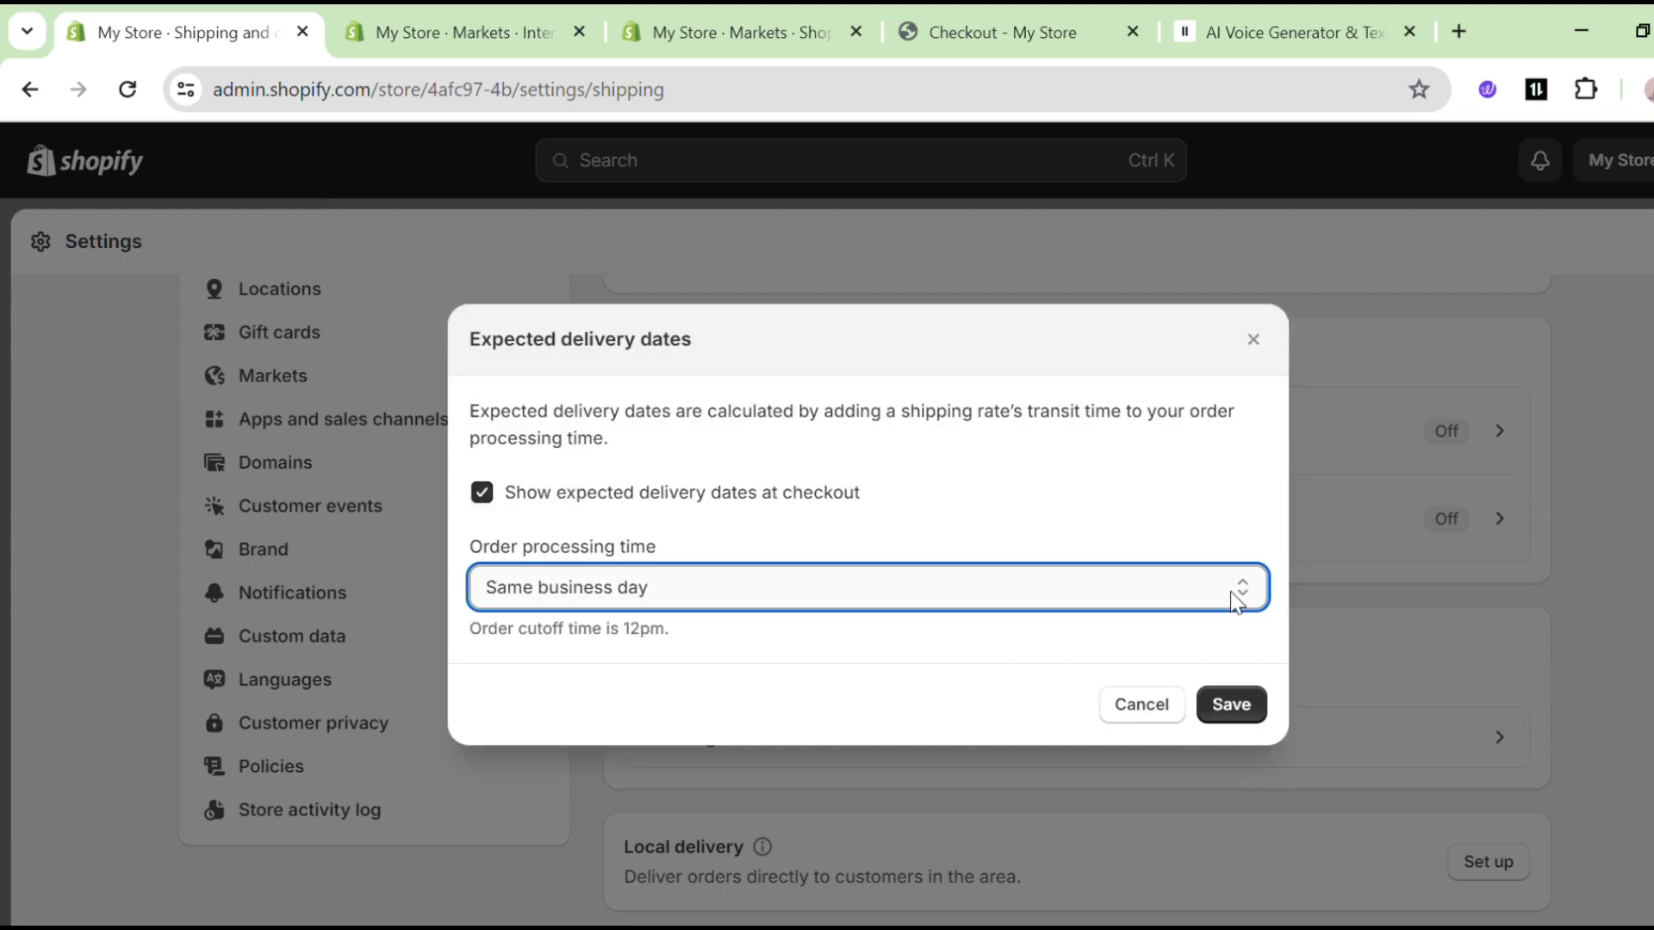
click(576, 680)
click(1238, 706)
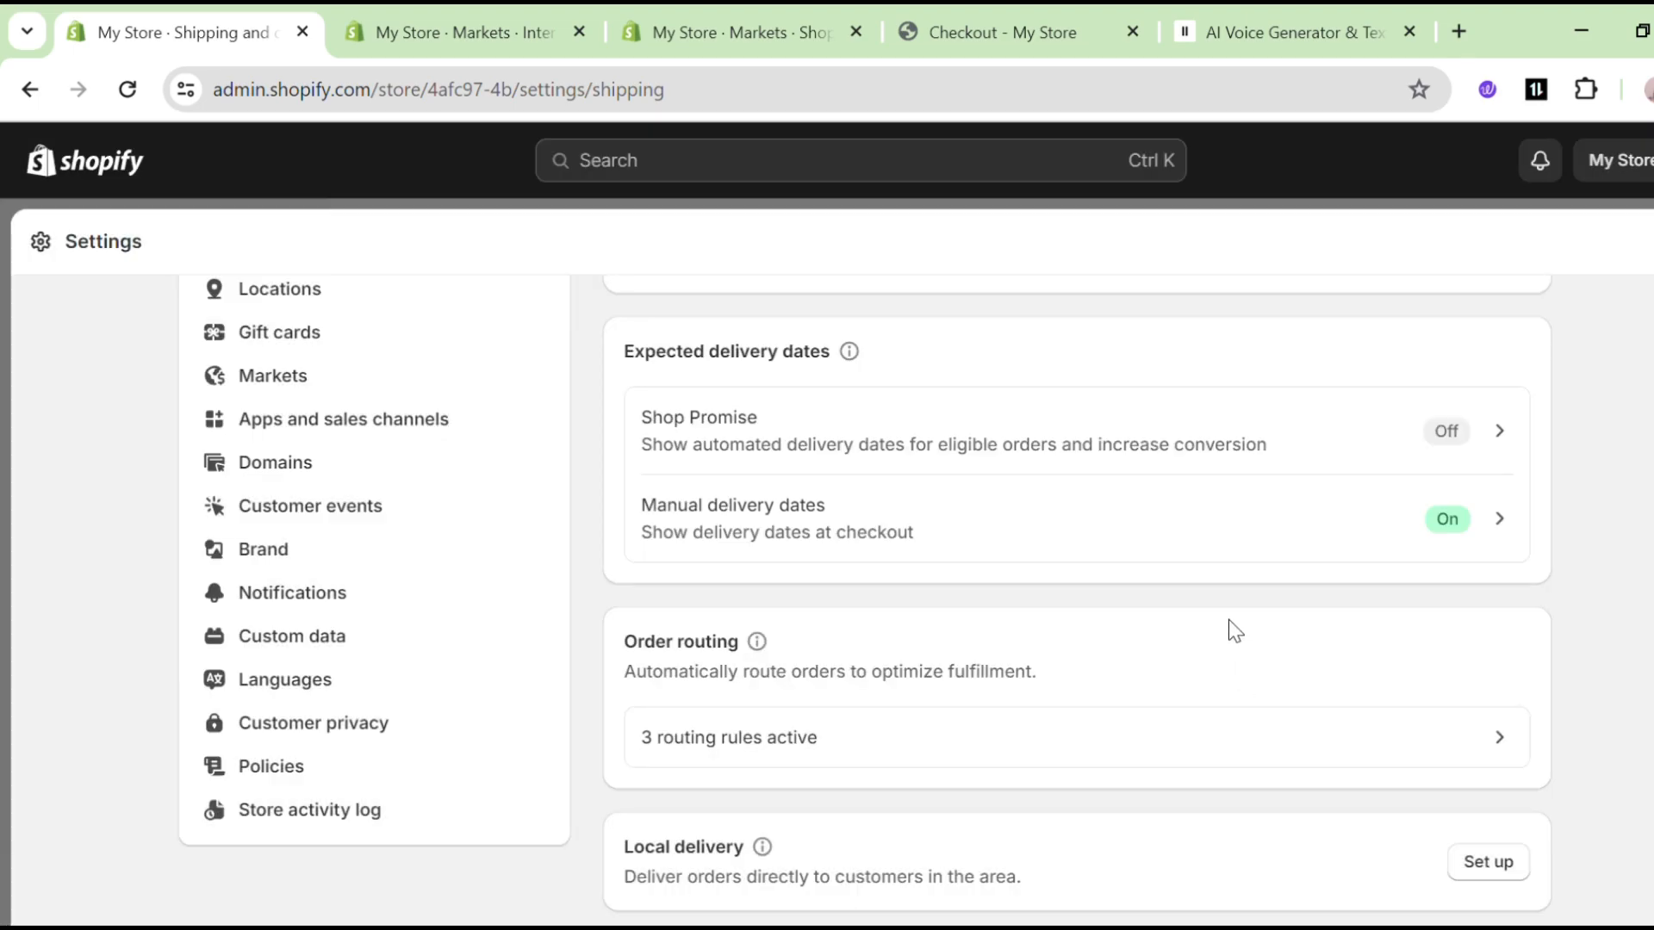
Delete the order routing rules "Ship from the closest location" and "Stay within the destination market" and save.
scroll(1232, 622, down, 2)
click(1509, 618)
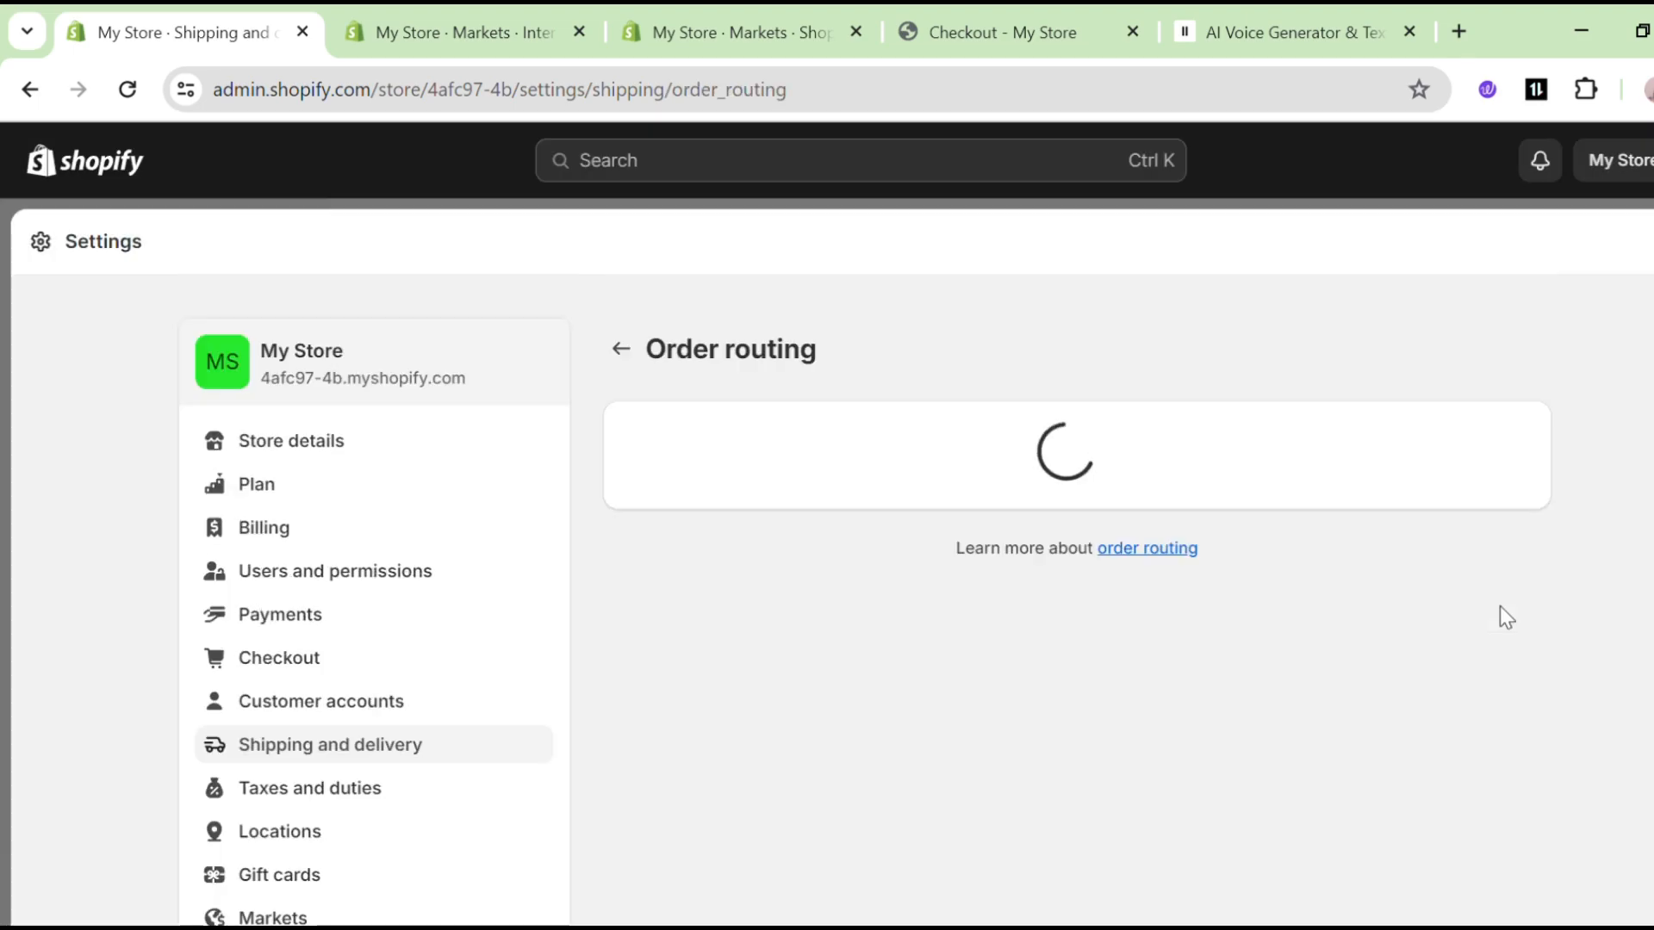
scroll(1456, 569, down, 2)
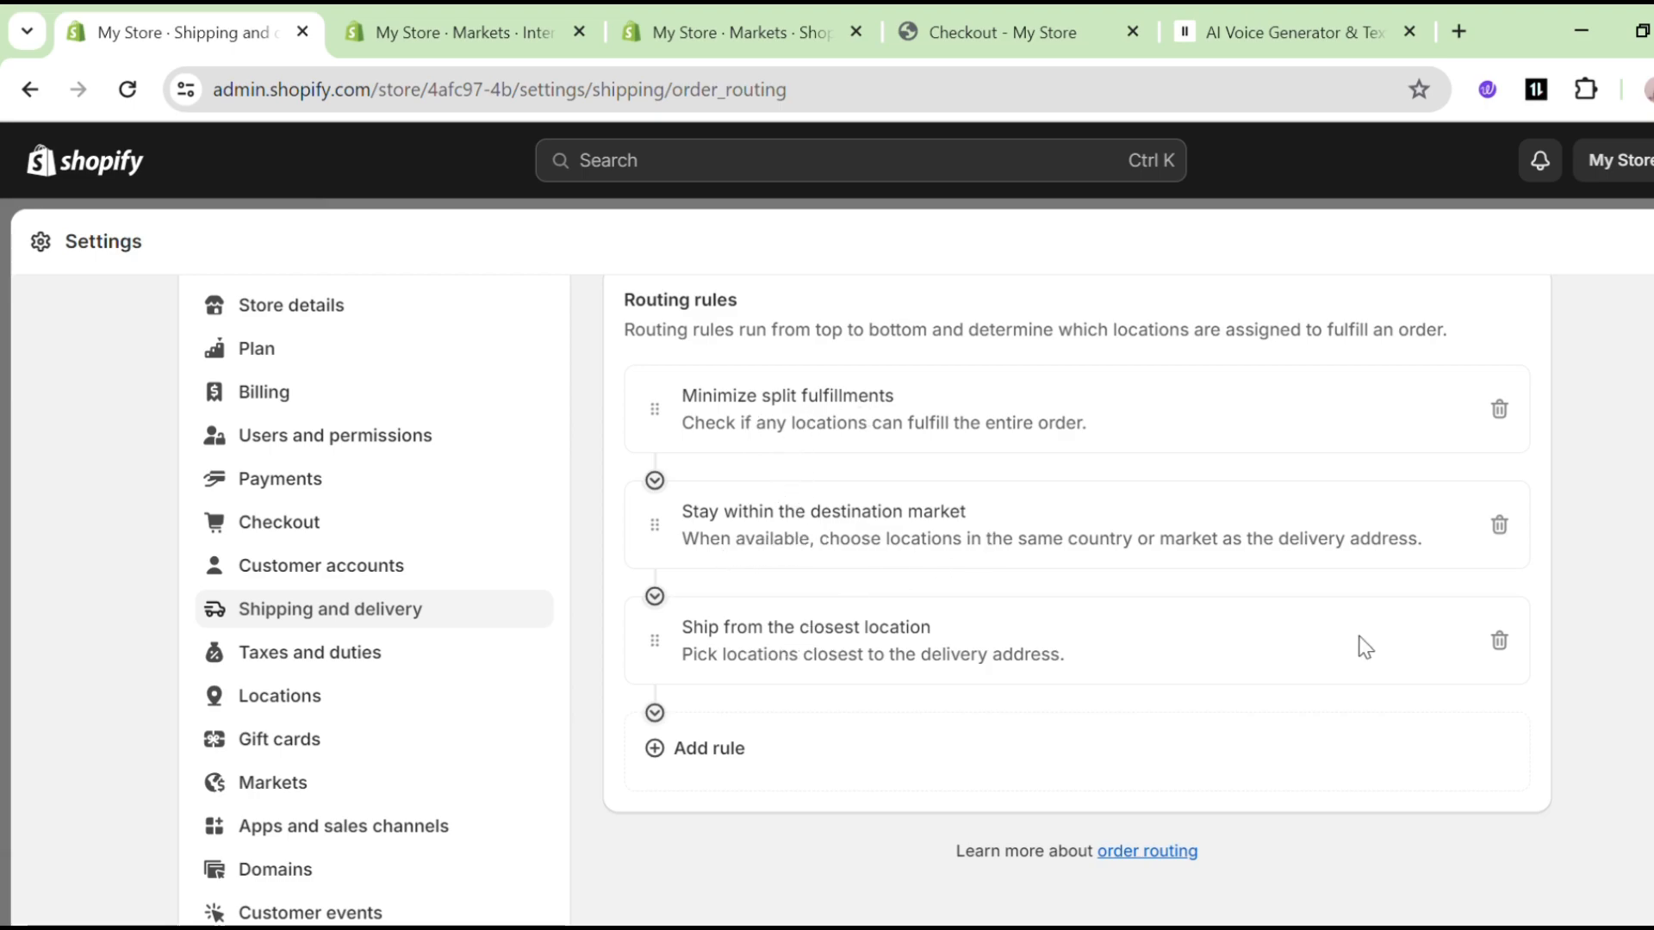
click(1501, 643)
click(1501, 561)
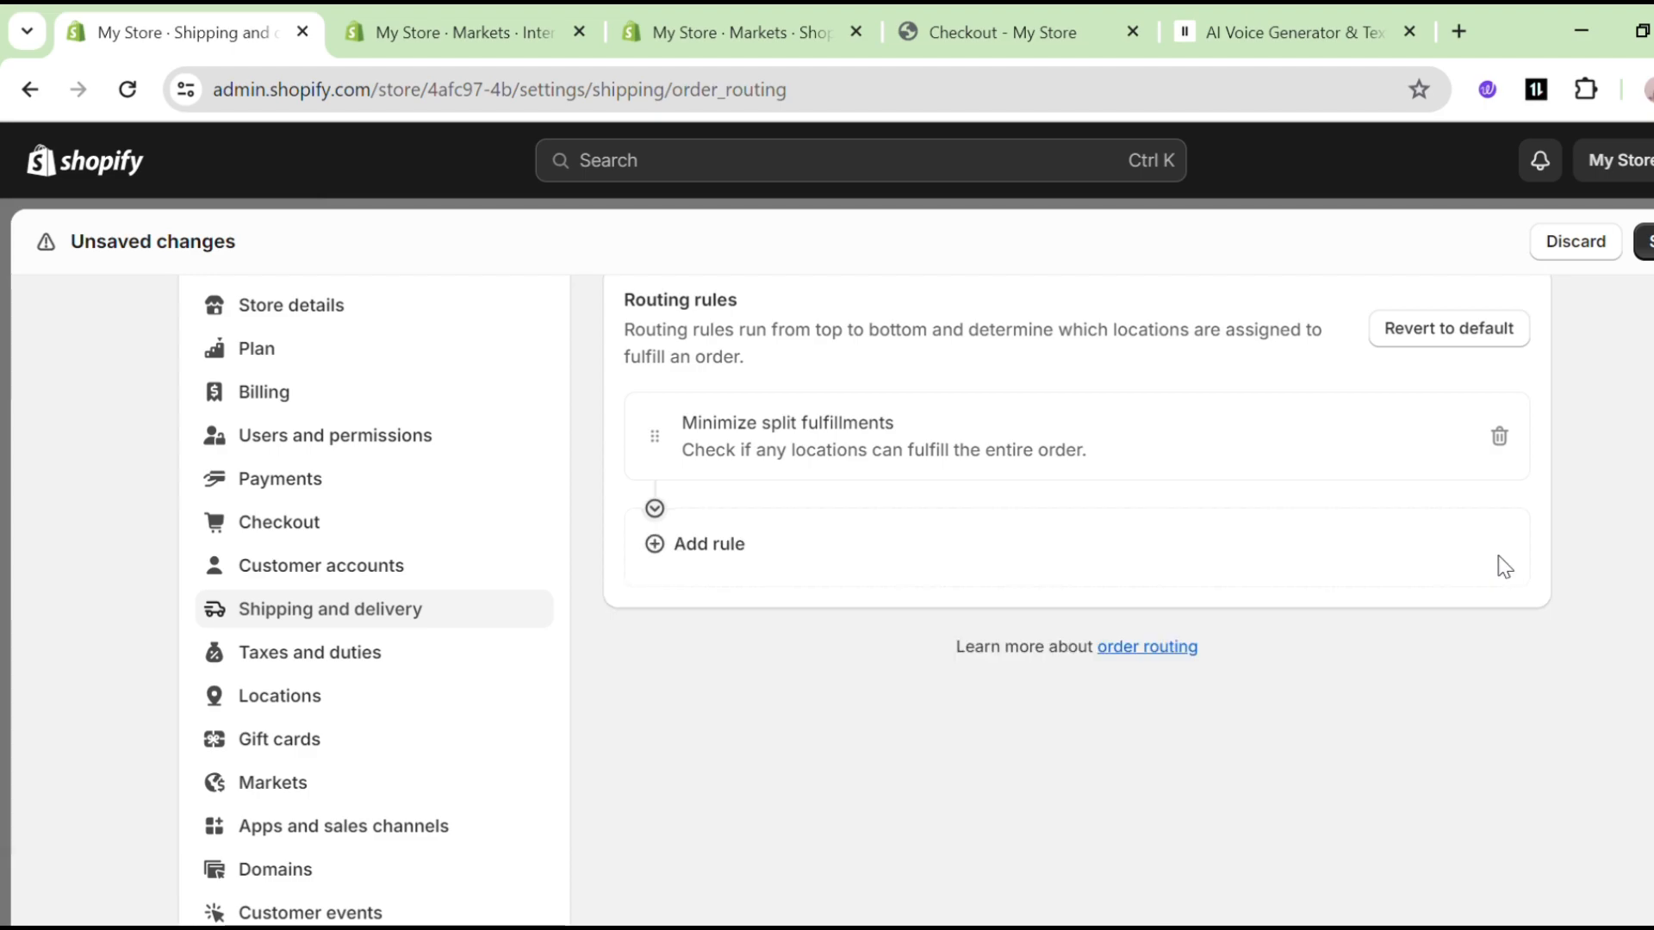
click(1643, 242)
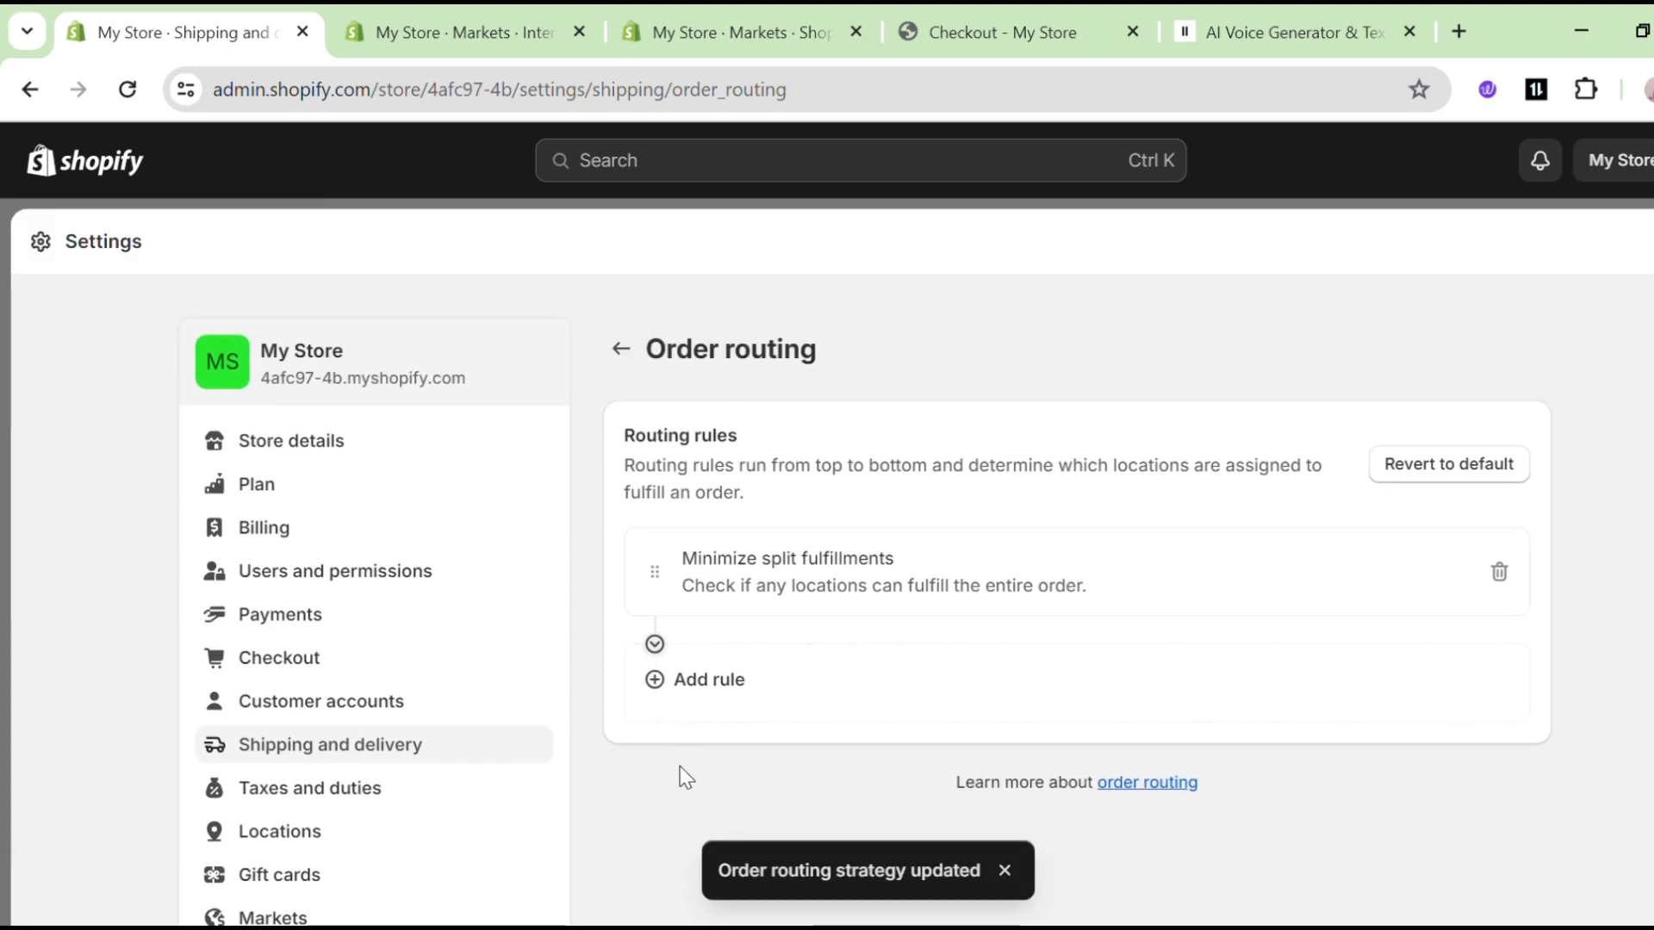
View the routing rules available to add, without adding any, and return to the shipping and delivery settings.
click(709, 680)
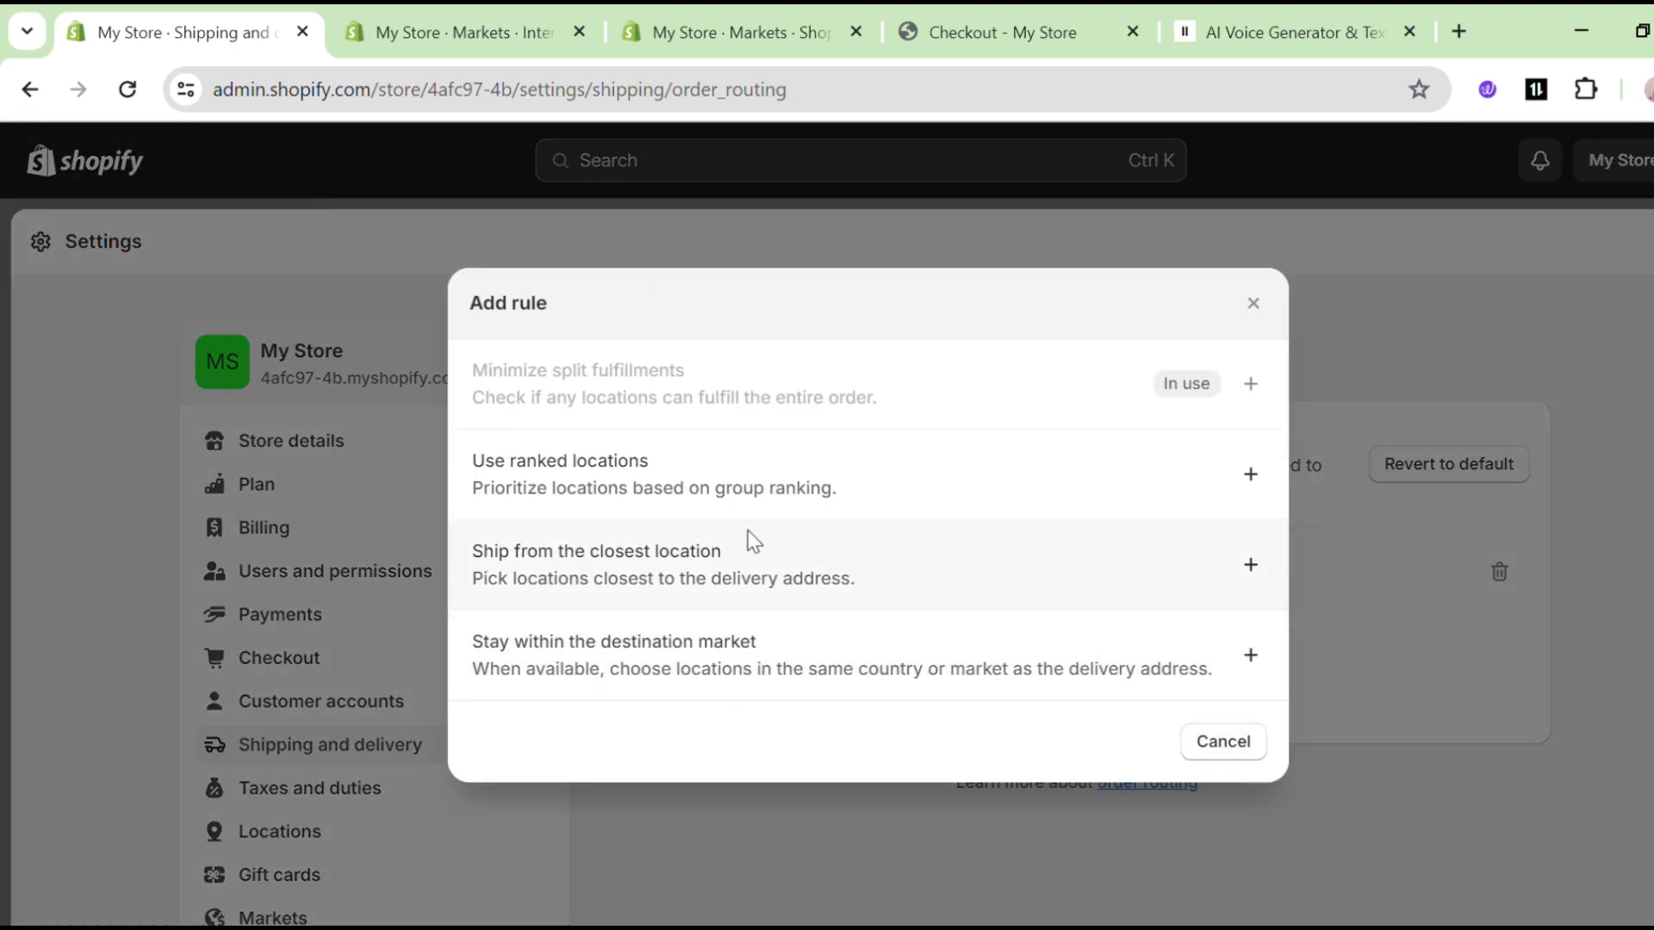
click(1252, 303)
click(616, 347)
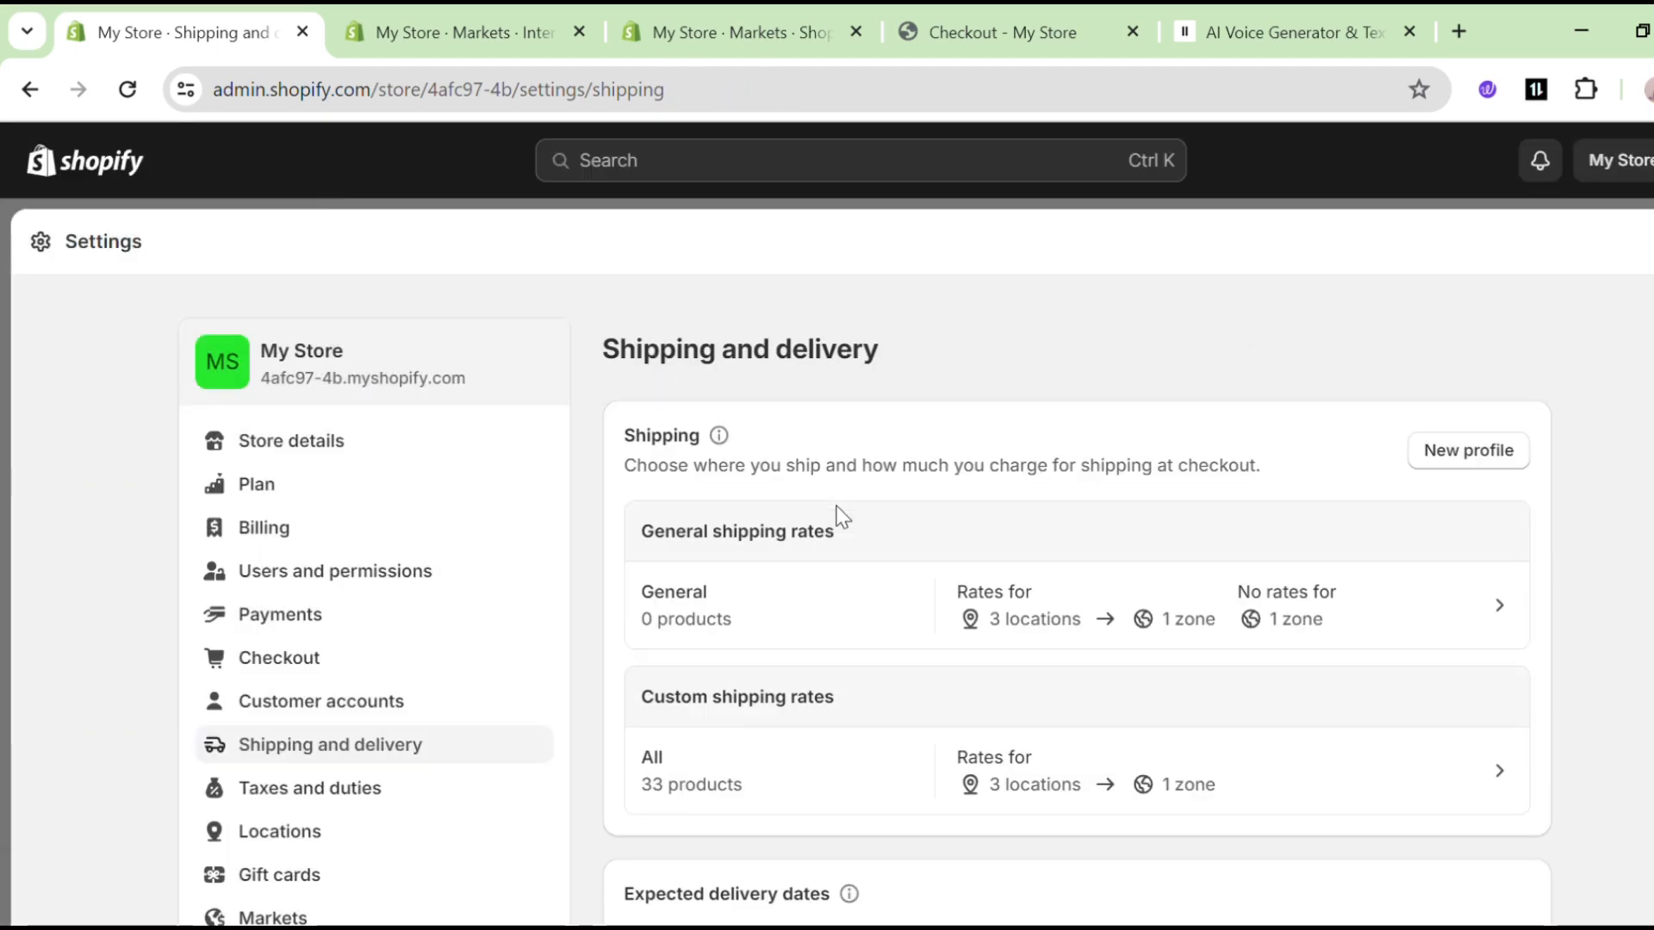
Review the local delivery and local pickup setup pages, returning to the shipping and delivery settings after each.
scroll(841, 517, down, 10)
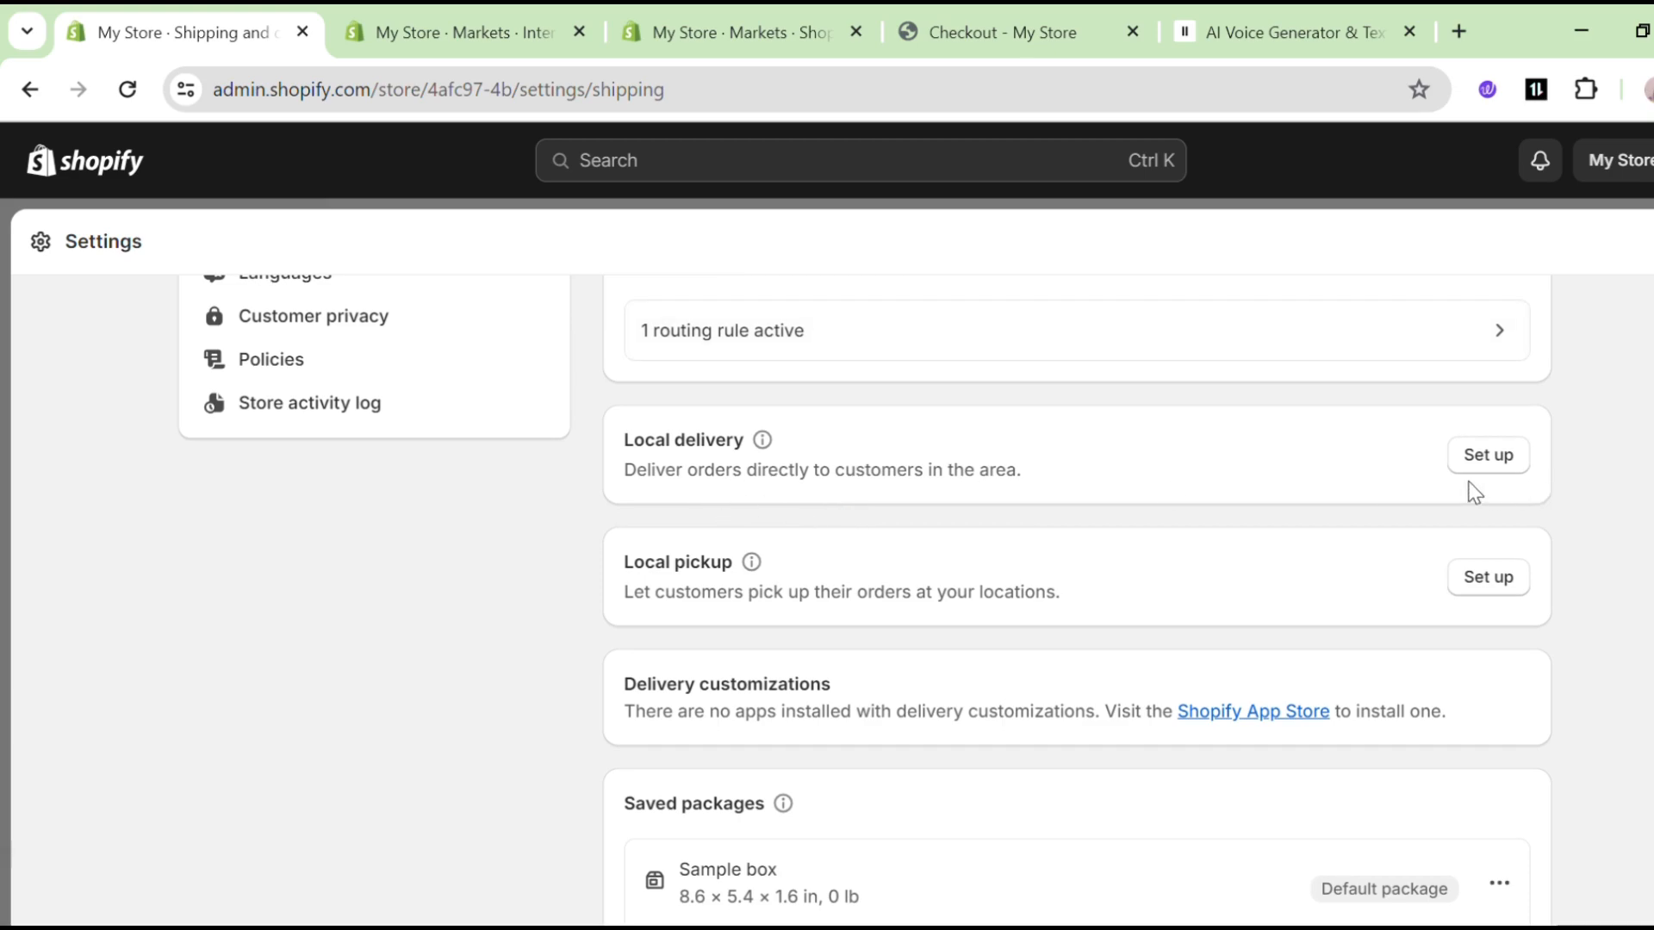
click(1474, 471)
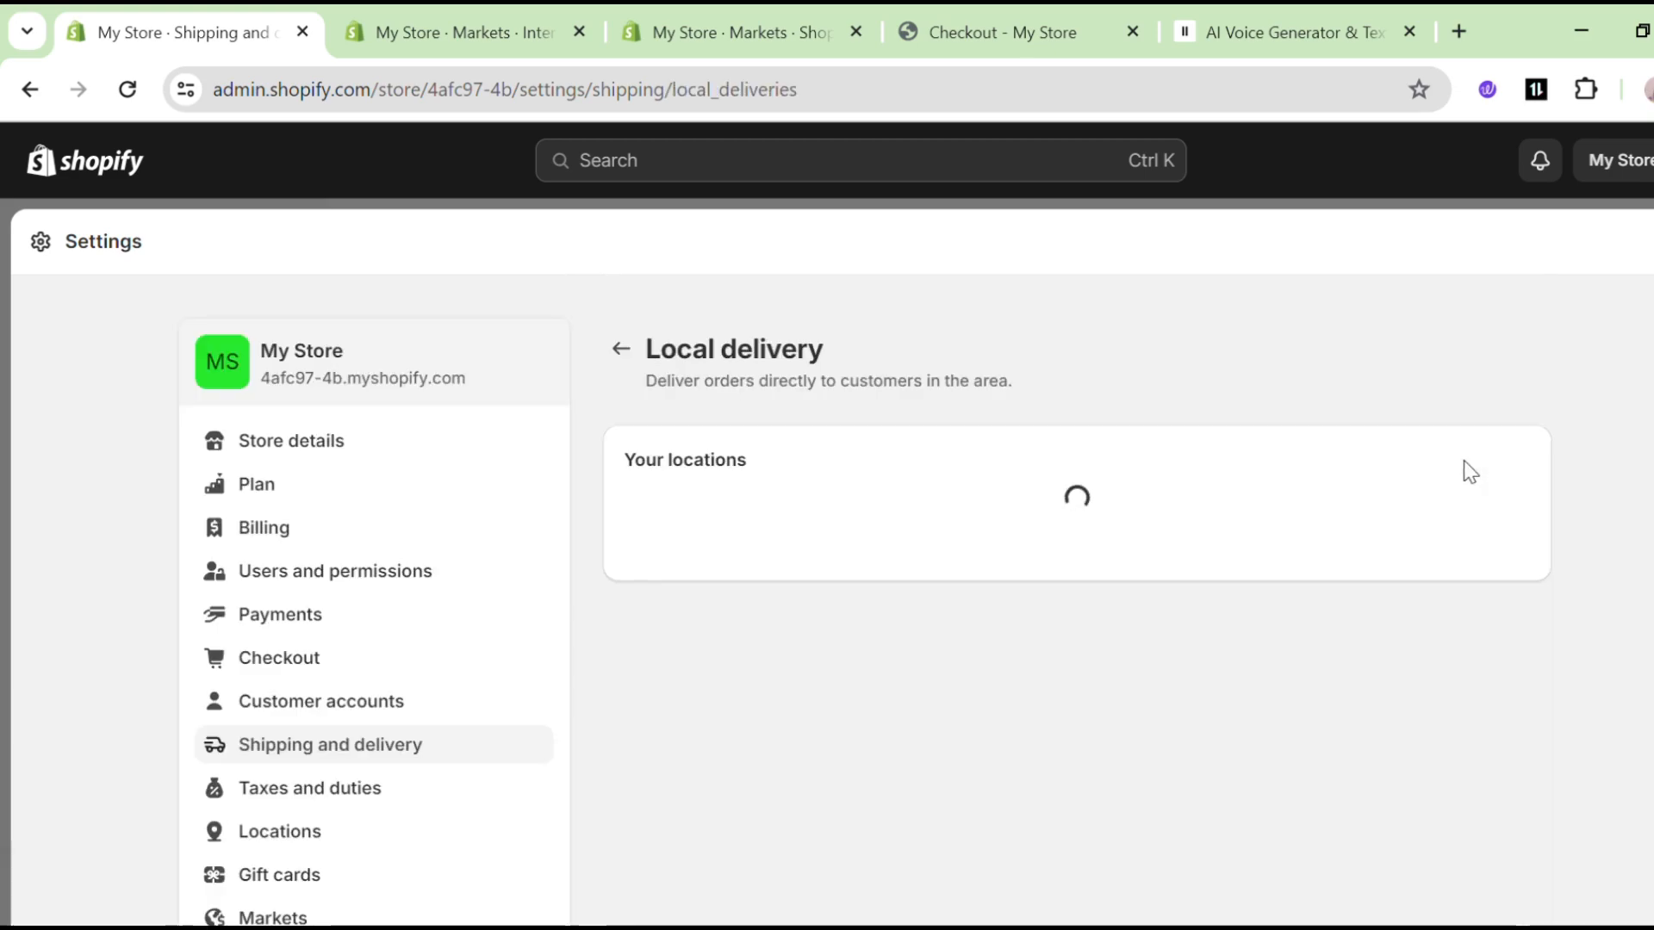
click(620, 351)
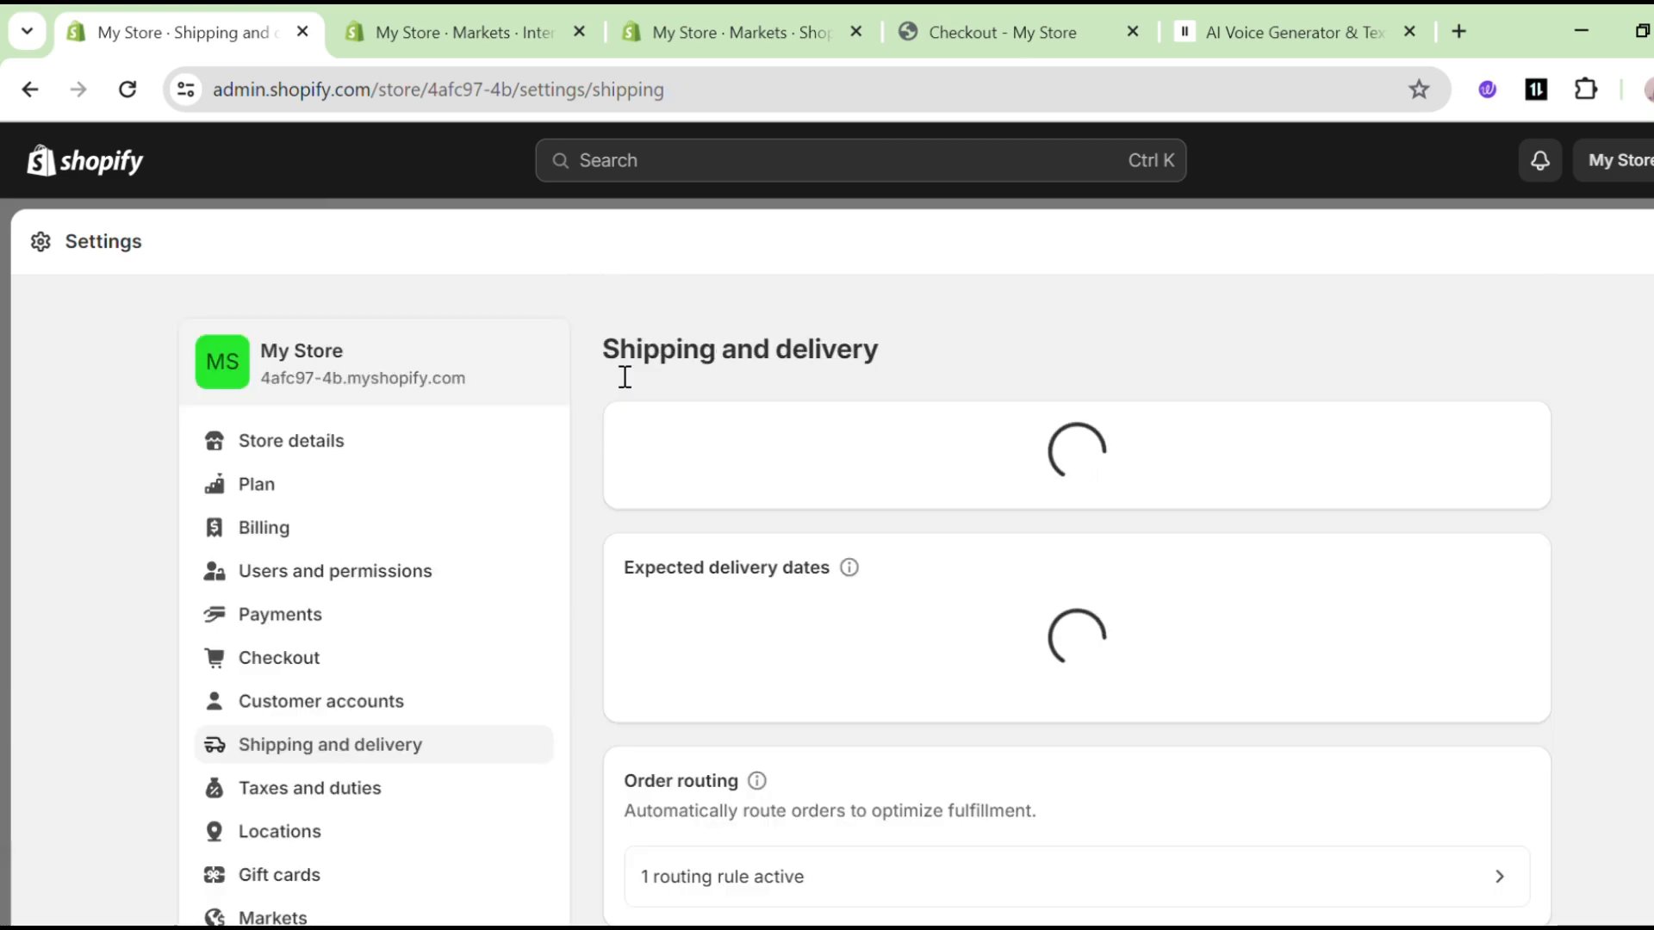
scroll(842, 555, down, 8)
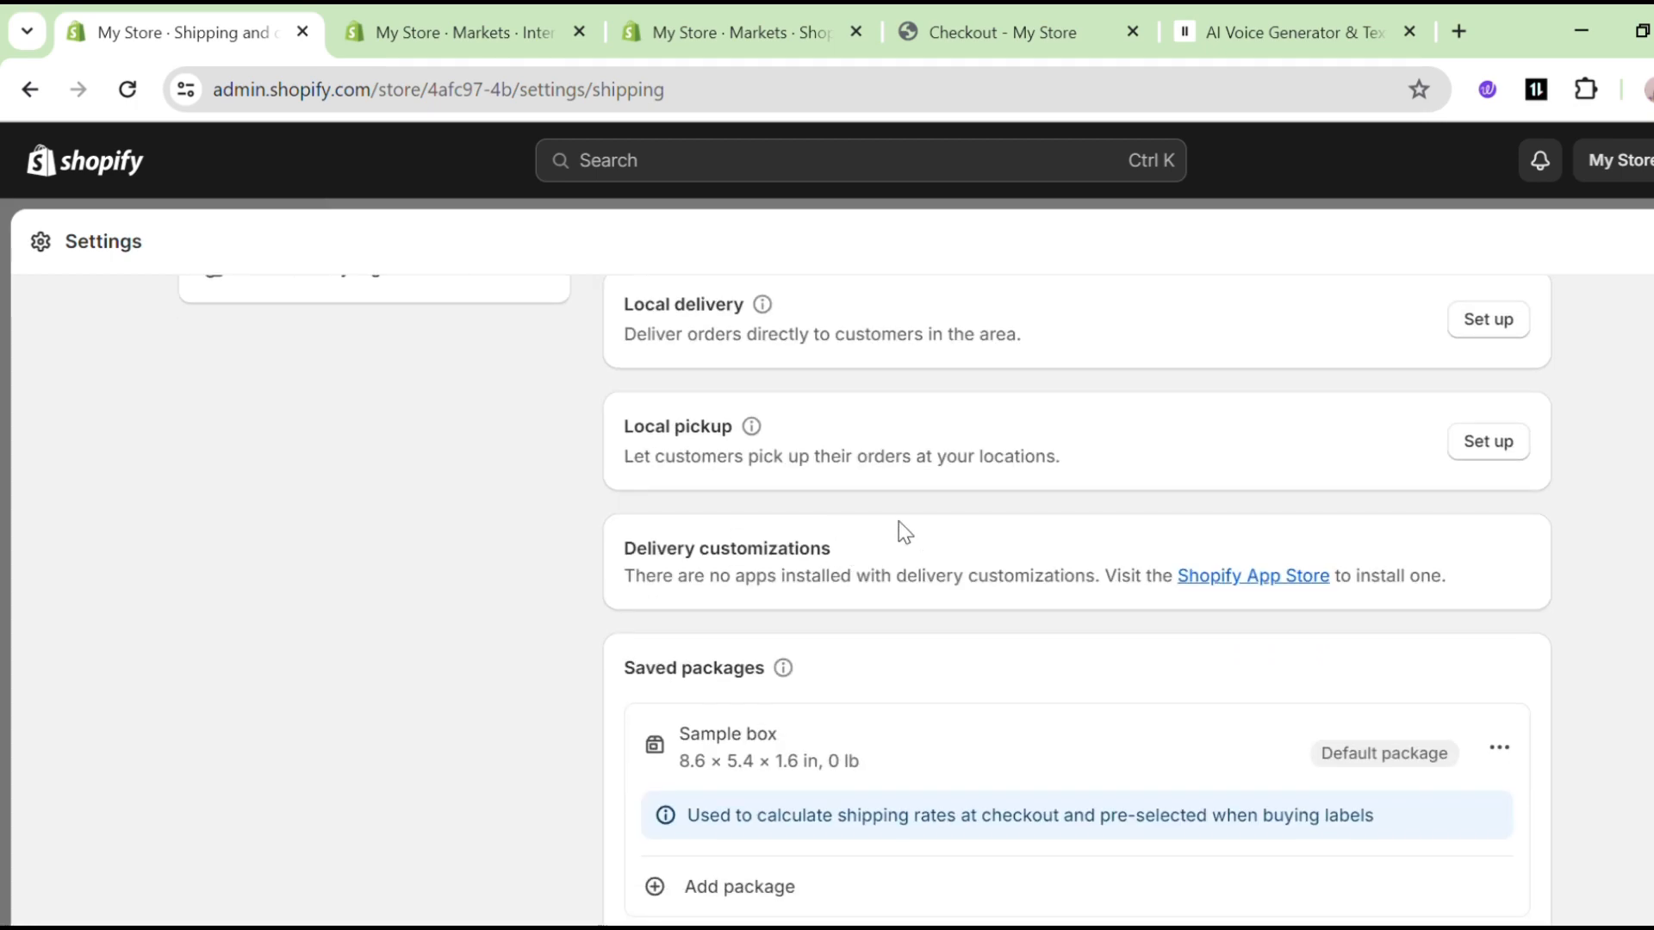
click(1503, 446)
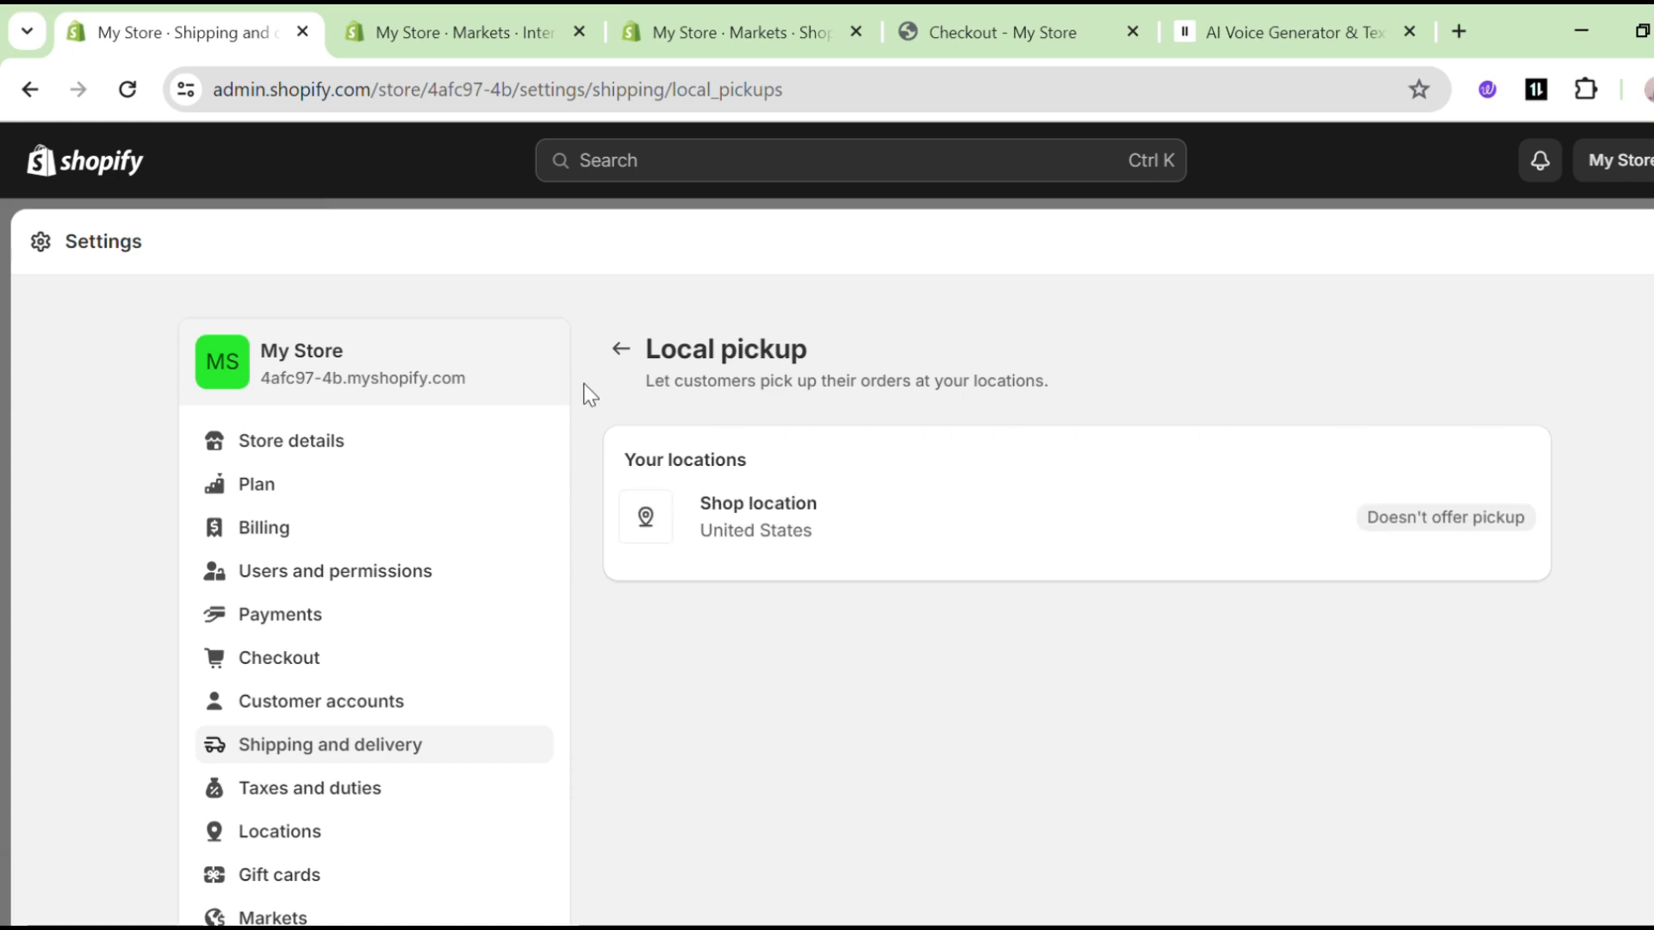
click(638, 353)
Edit the saved default package, naming it Box with a height of 1.5 in, and save it.
scroll(1059, 715, down, 10)
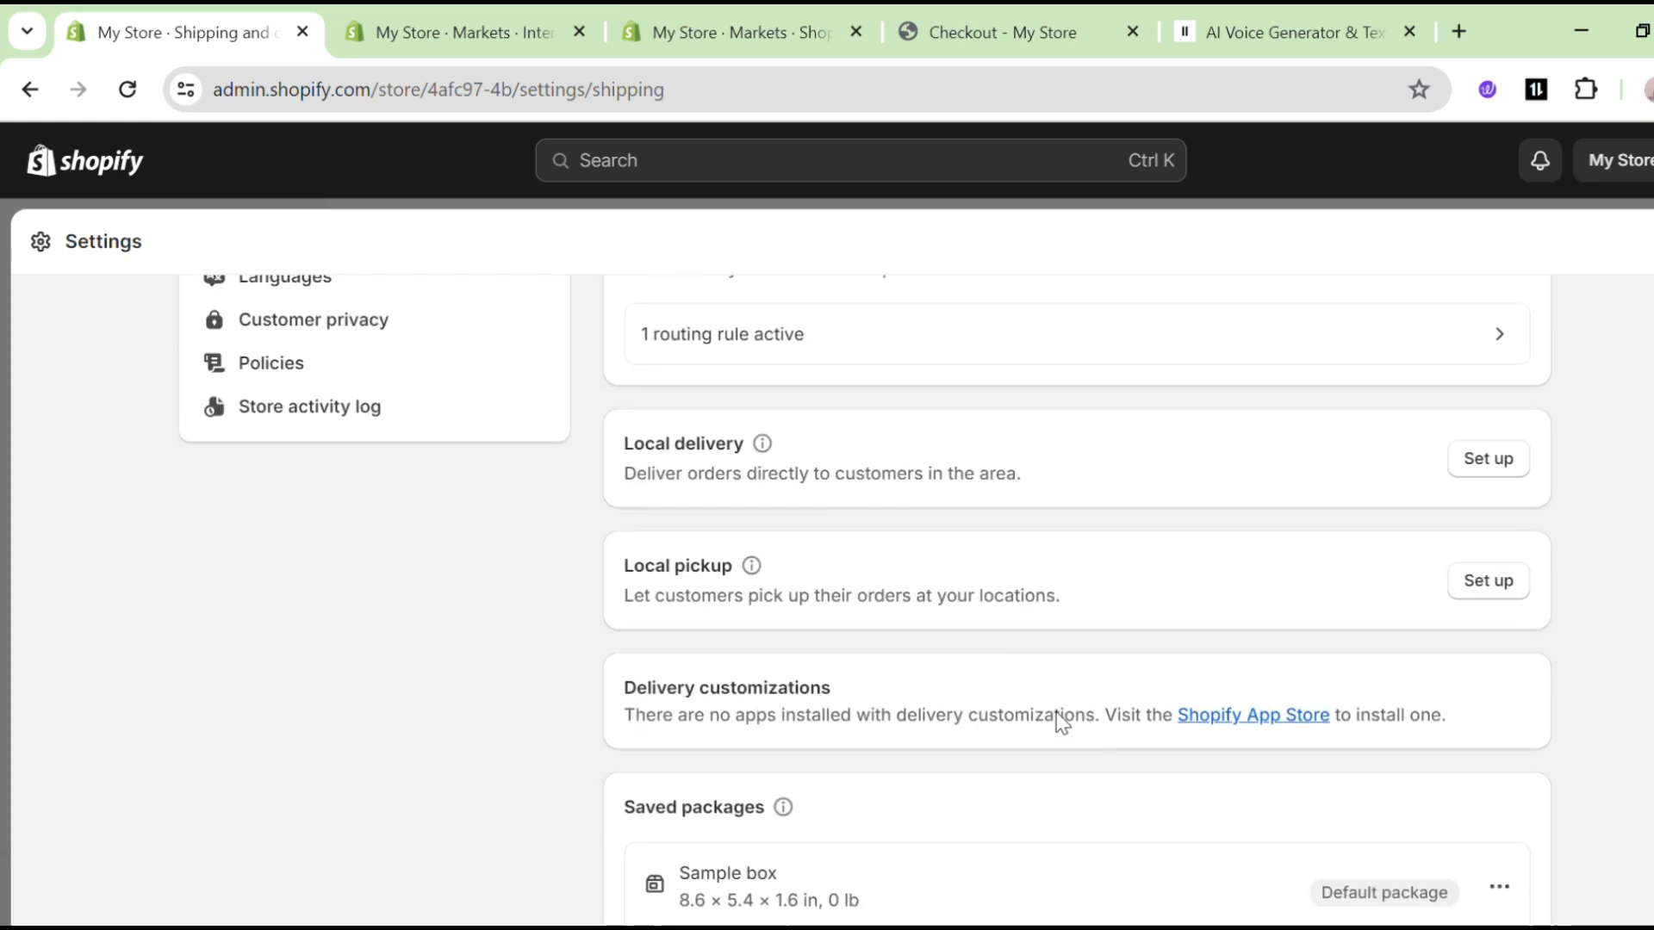
scroll(1056, 711, down, 2)
click(1514, 482)
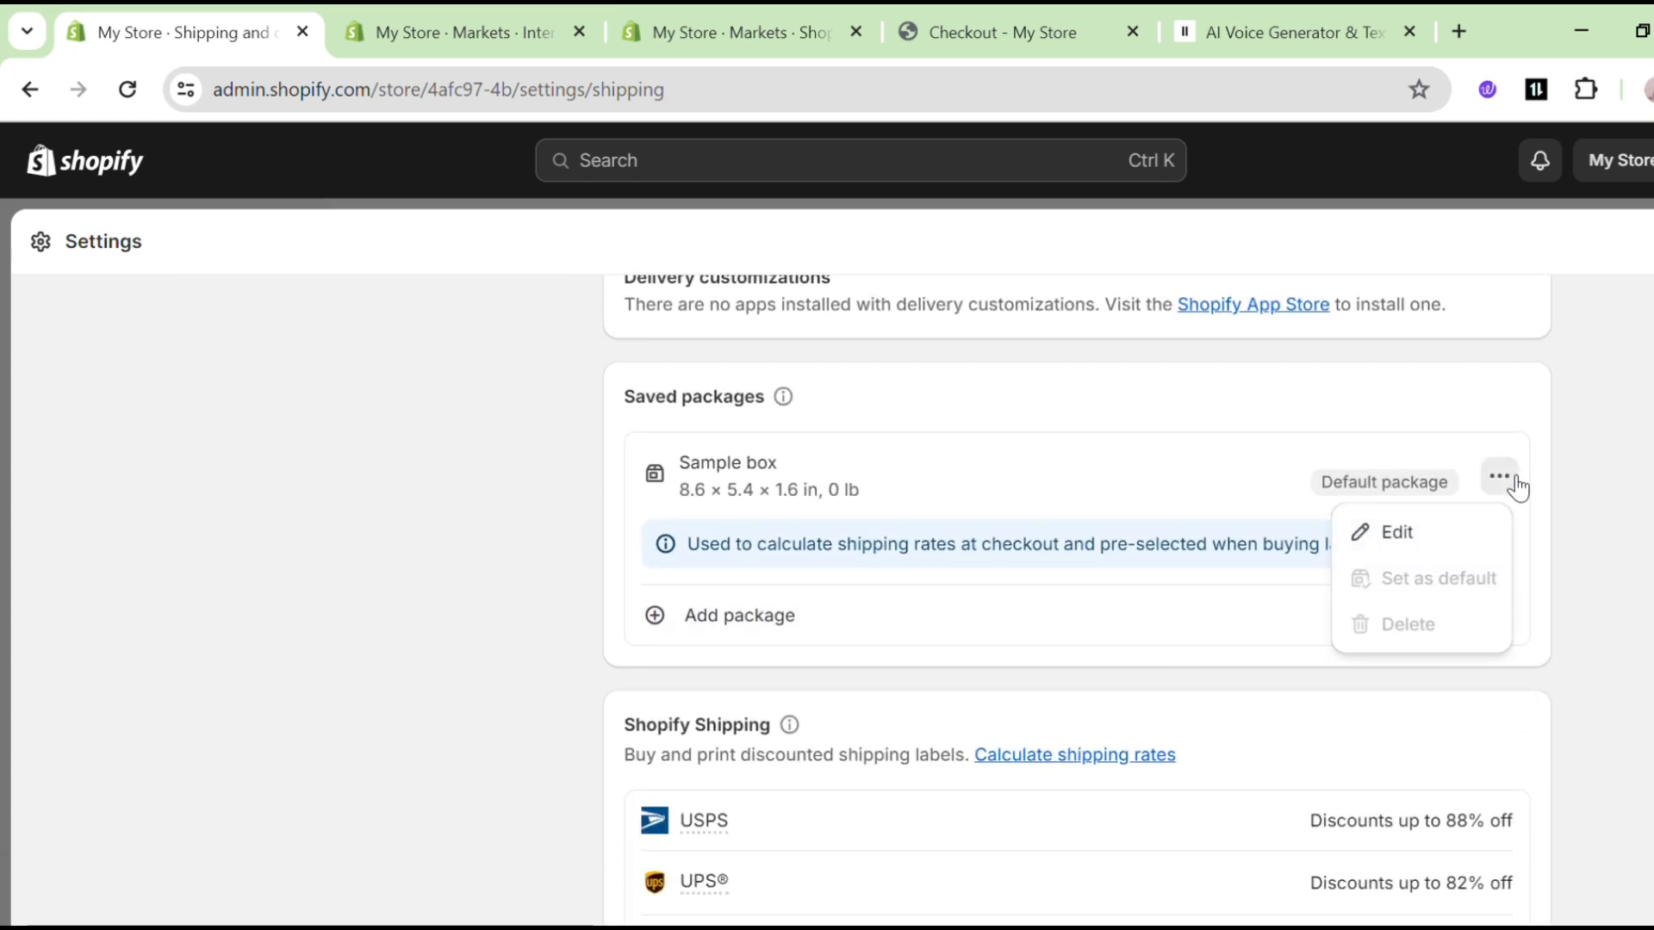
click(1401, 534)
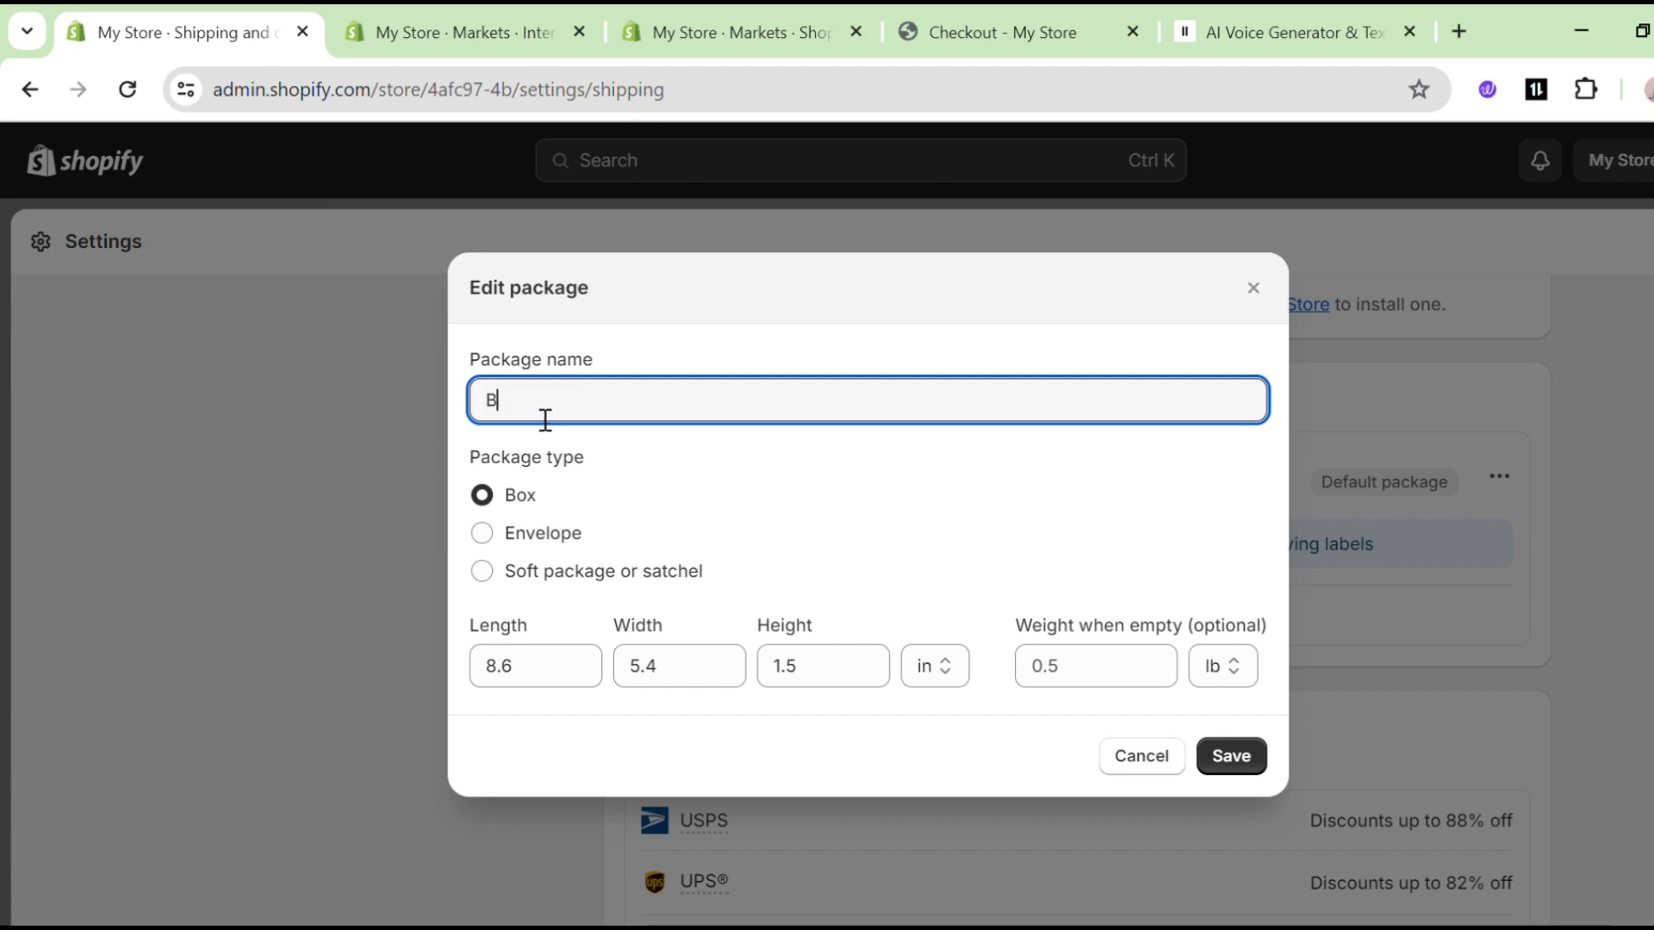
click(1224, 760)
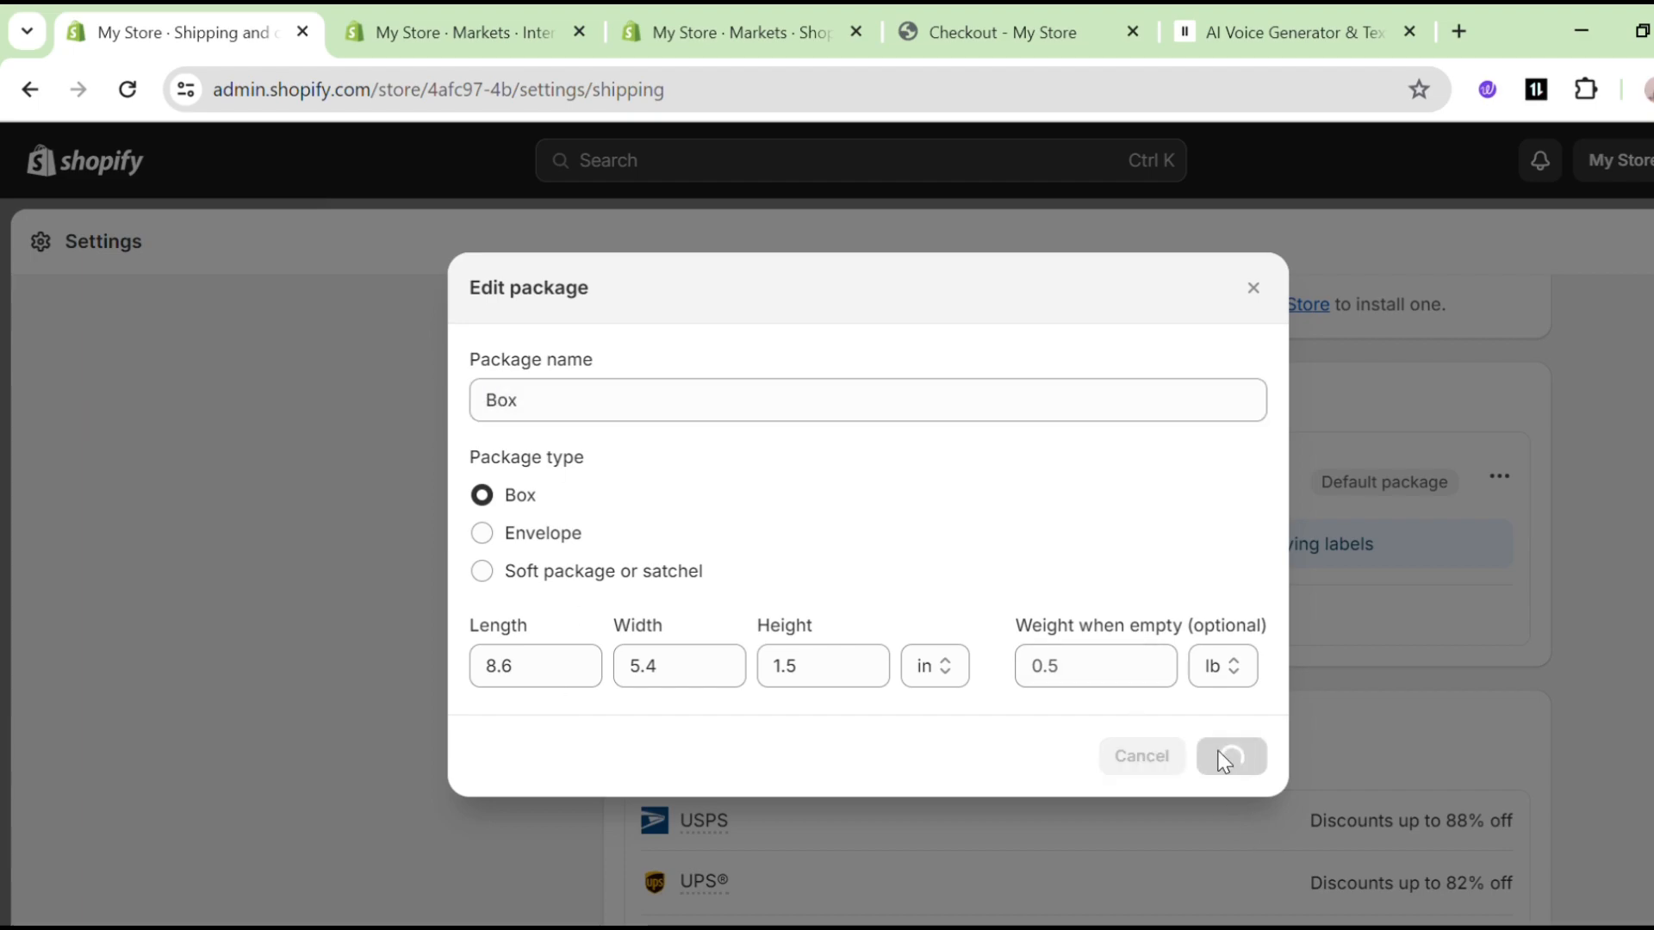
Examine the Shopify Shipping carriers, shipping apps, carrier accounts and fulfillment service options.
scroll(1093, 601, down, 3)
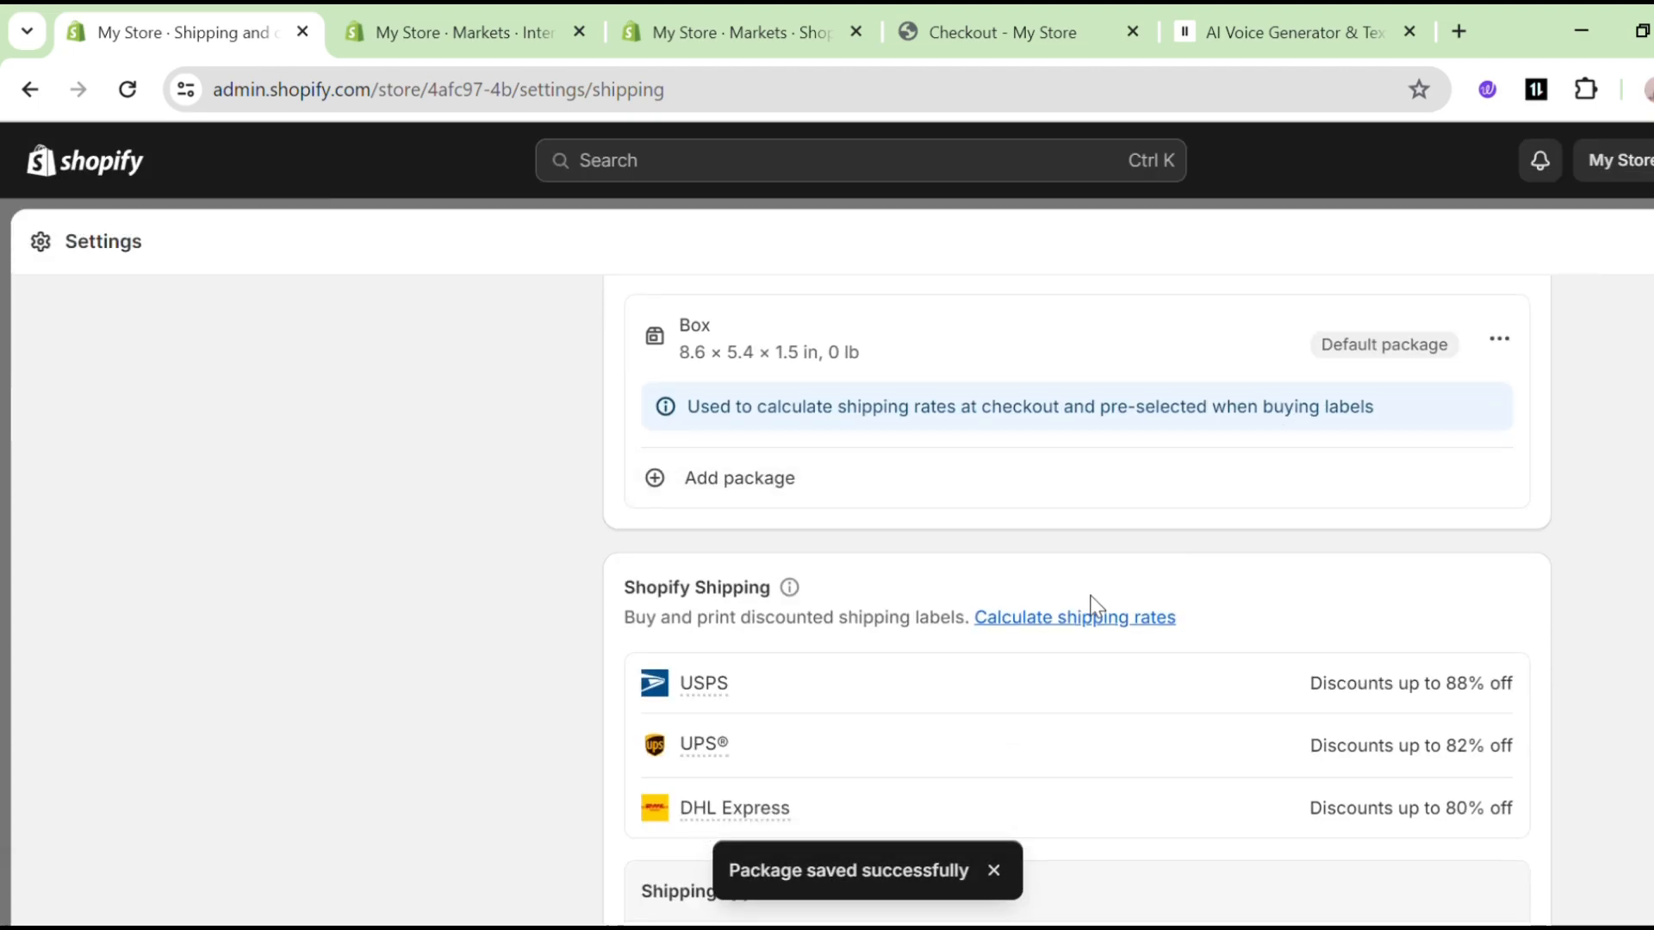
scroll(732, 483, down, 2)
mouse_move(720, 451)
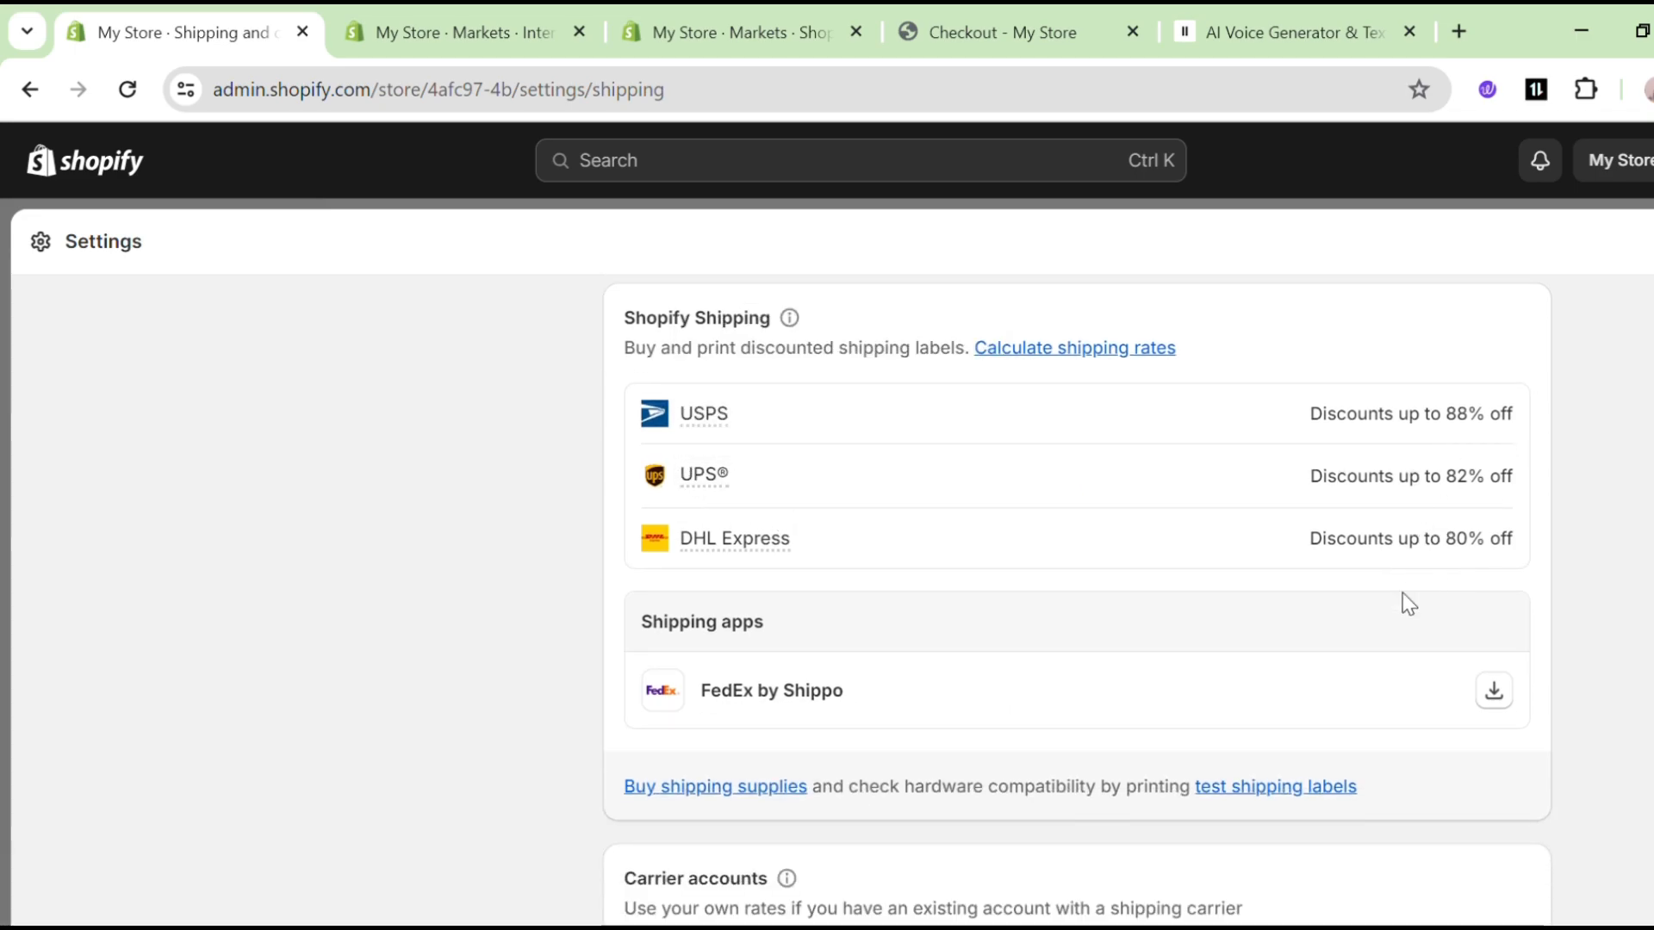
scroll(1007, 605, down, 5)
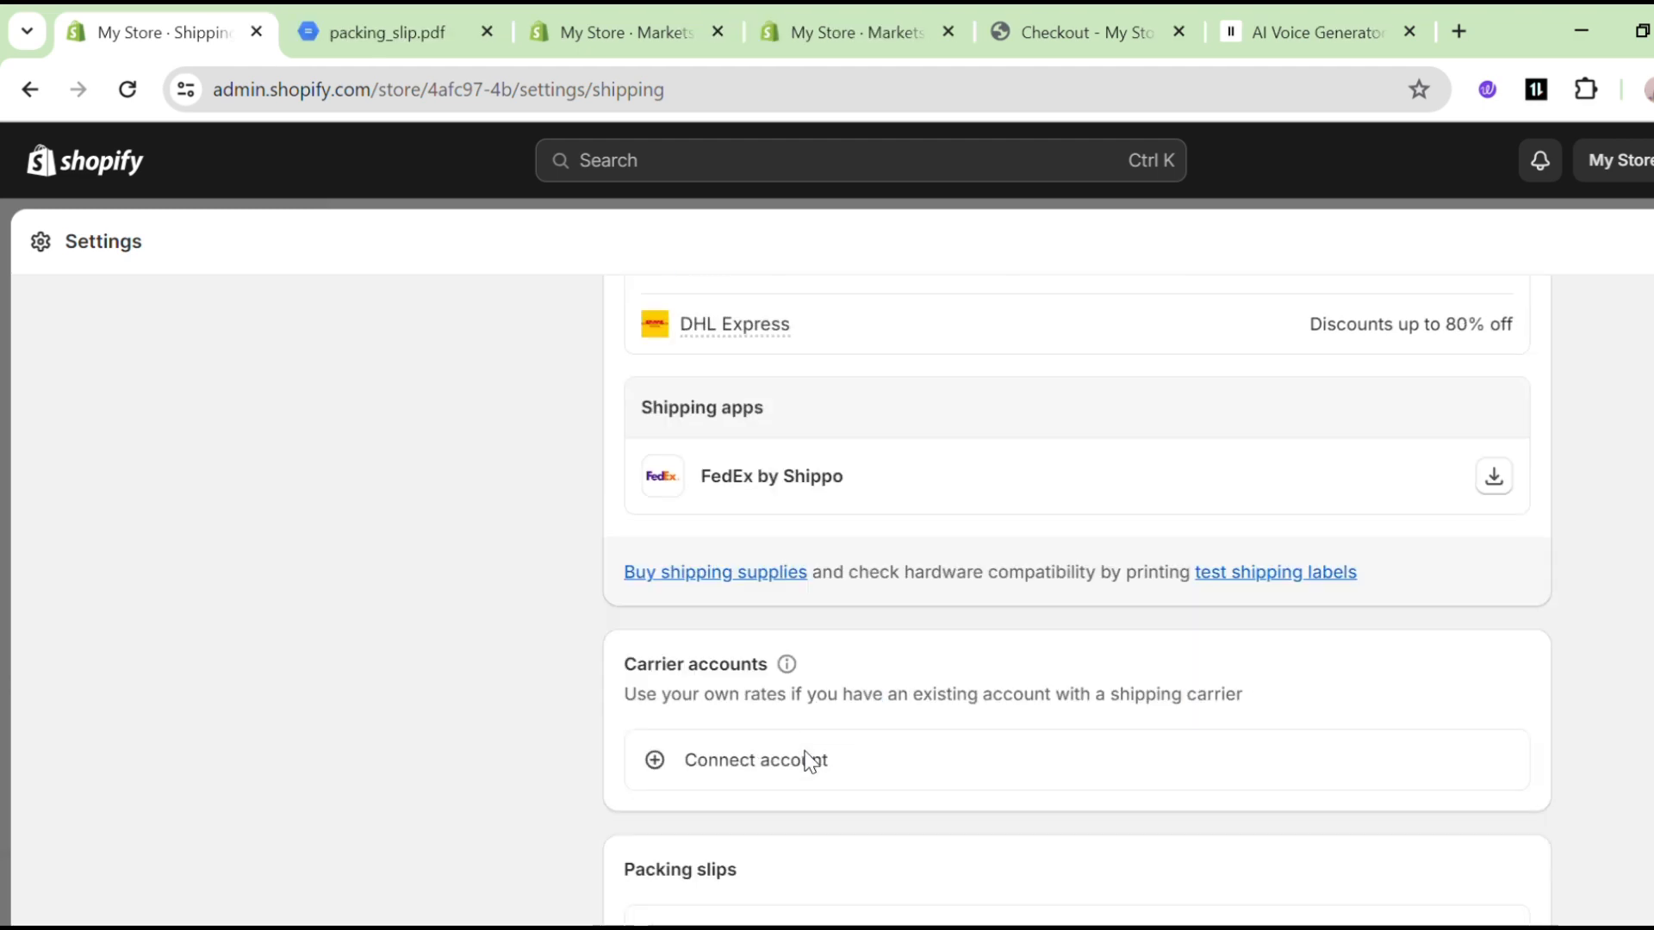
scroll(809, 757, down, 9)
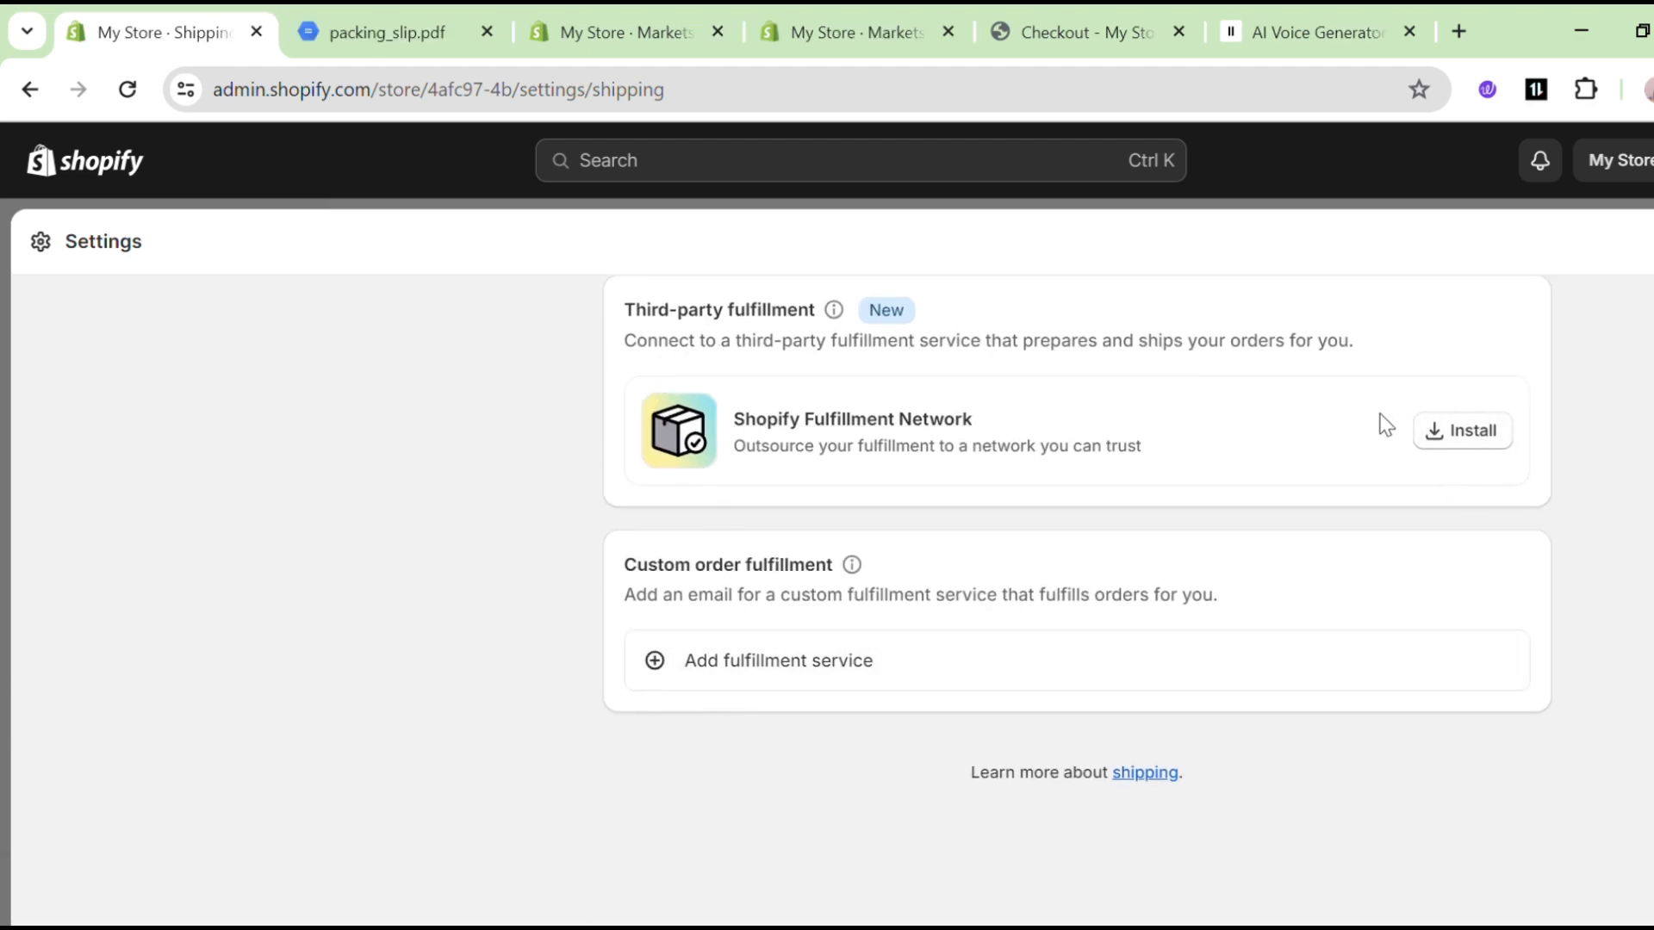